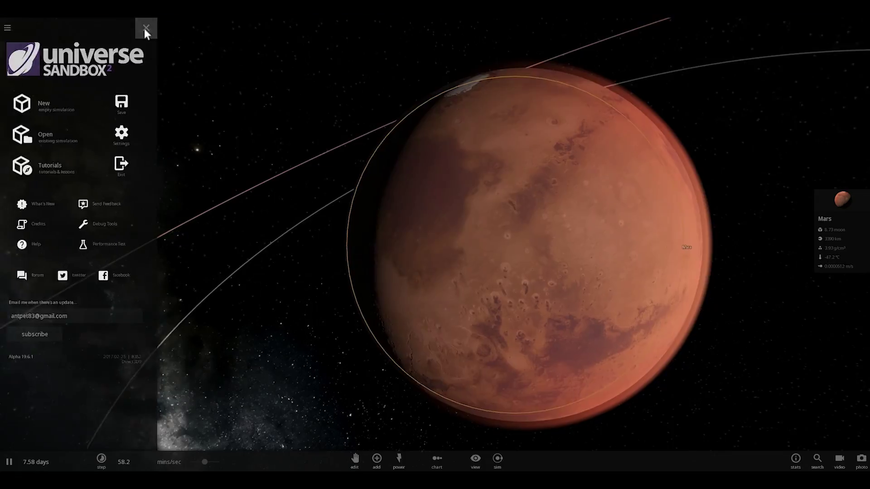
Step: Examine the climate properties of Mars, including its advanced, axis and orbital settings
{"action": "left_click", "coordinate": [171, 29]}
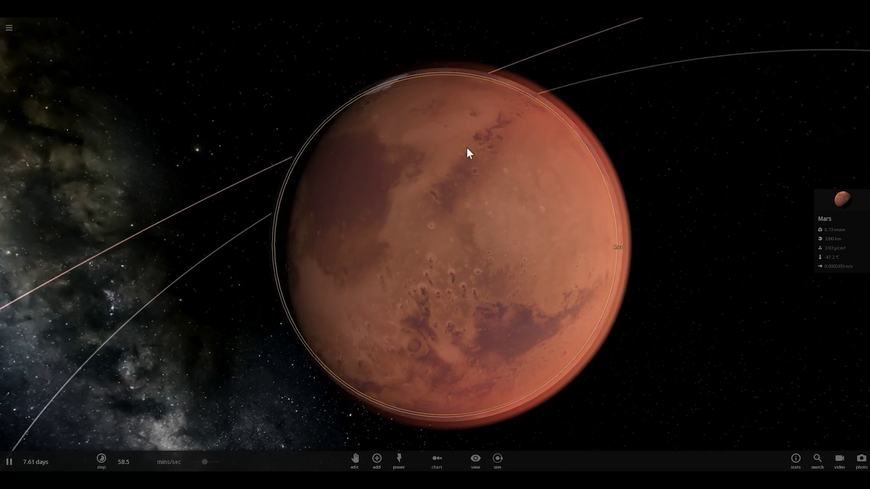
{"action": "left_click", "coordinate": [833, 197]}
{"action": "left_click", "coordinate": [773, 140]}
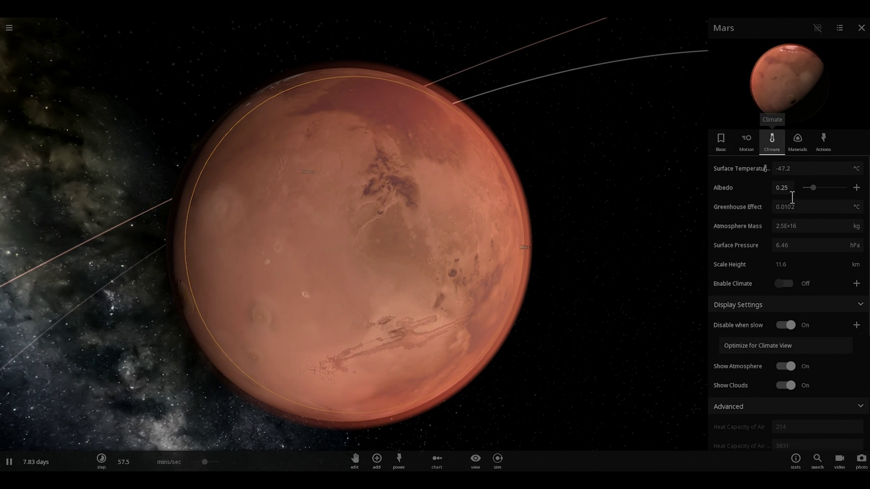
{"action": "scroll", "coordinate": [800, 232], "scroll_direction": "down", "scroll_amount": 5}
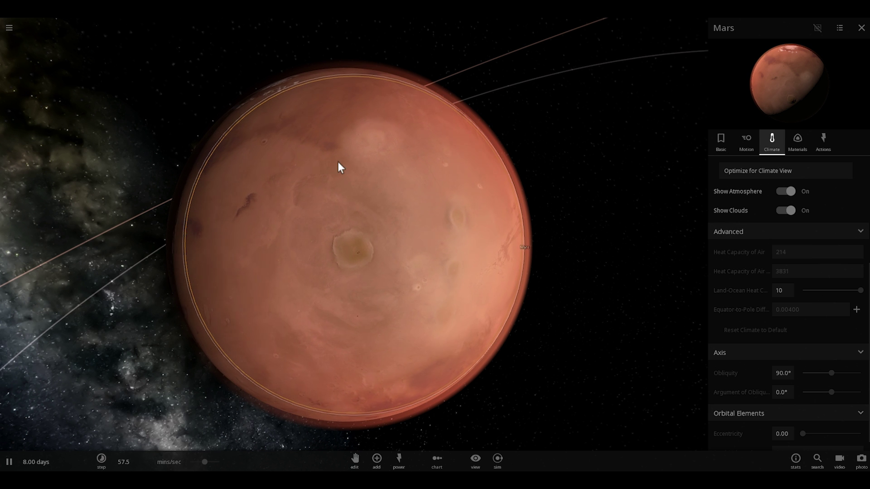
Step: Open an existing Solar System simulation and bring up Earth's properties
{"action": "left_click", "coordinate": [10, 29]}
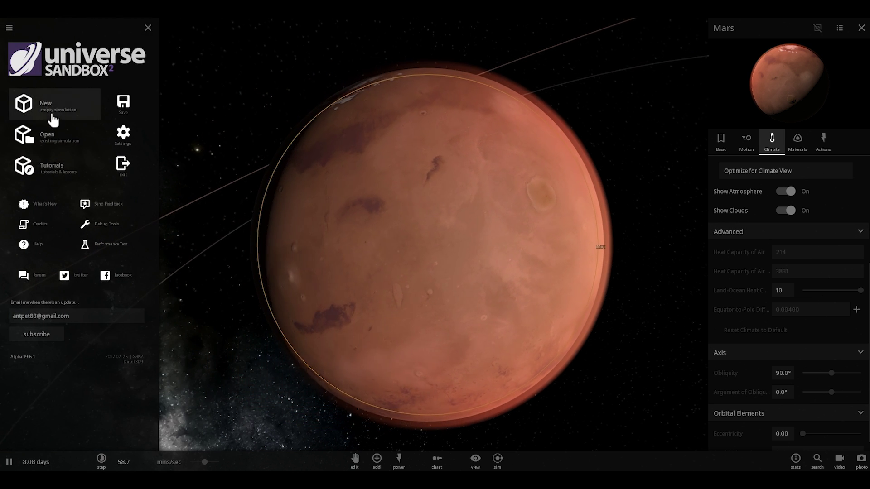
{"action": "left_click", "coordinate": [48, 135]}
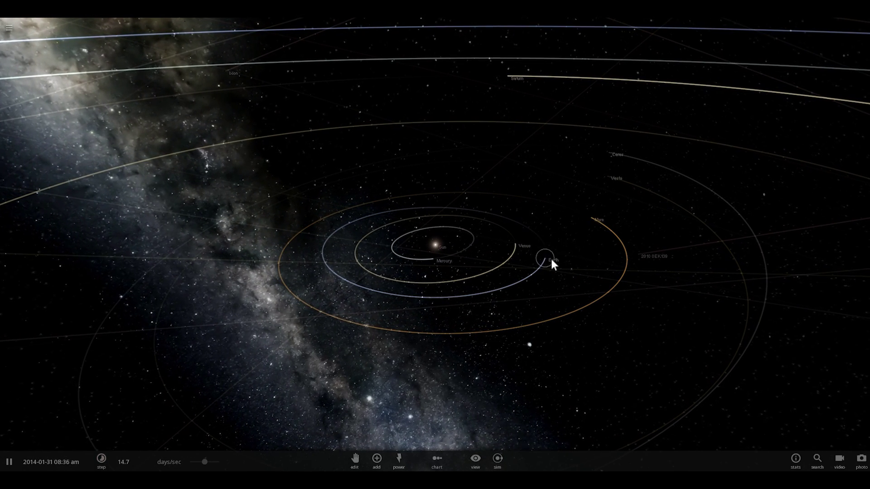
{"action": "left_click", "coordinate": [552, 260]}
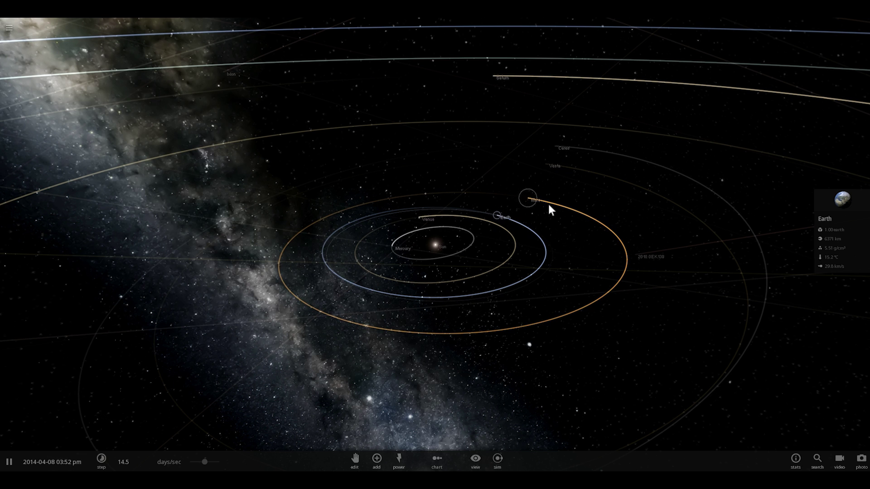
{"action": "left_click", "coordinate": [833, 201]}
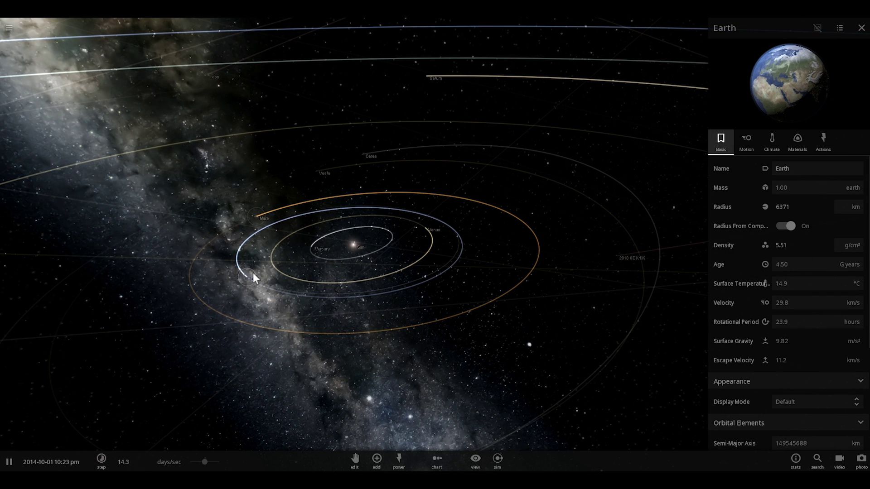
Step: Review Earth's climate settings, including its greenhouse gases and heat capacities
{"action": "left_click", "coordinate": [772, 144]}
{"action": "scroll", "coordinate": [784, 229], "scroll_direction": "down", "scroll_amount": 5}
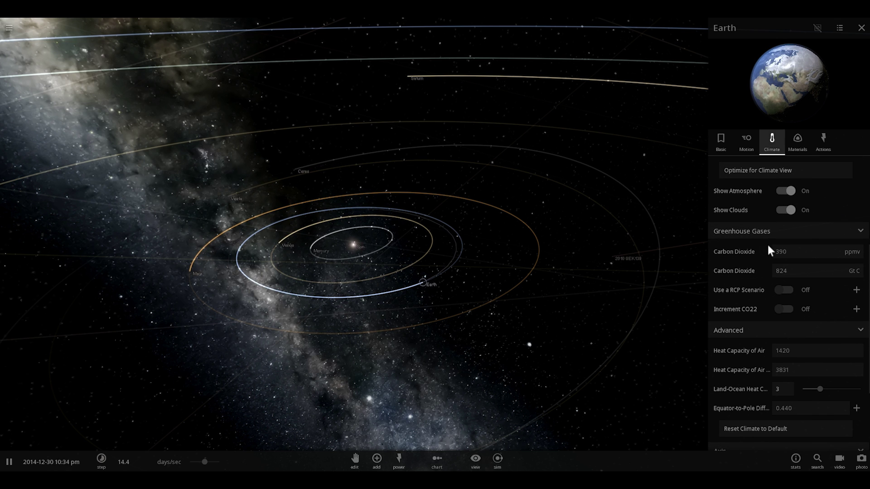
{"action": "left_click_drag", "start_coordinate": [628, 258], "coordinate": [639, 249]}
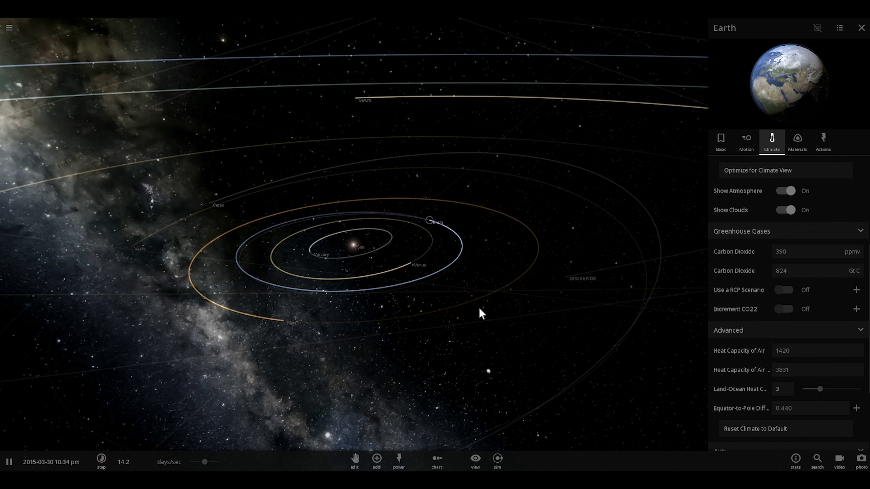
Step: Pause the simulation and set Earth's mass to 0.107 Earth masses
{"action": "scroll", "coordinate": [755, 219], "scroll_direction": "up", "scroll_amount": 4}
{"action": "left_click", "coordinate": [724, 146]}
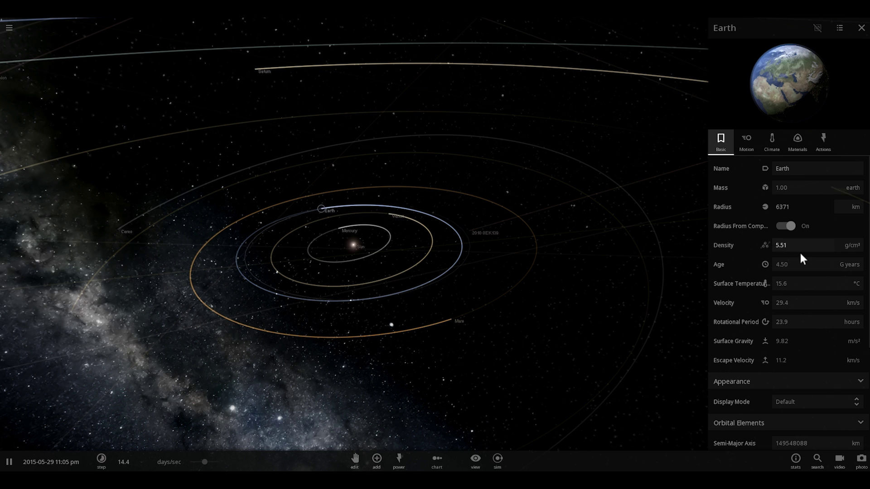
{"action": "left_click", "coordinate": [783, 245]}
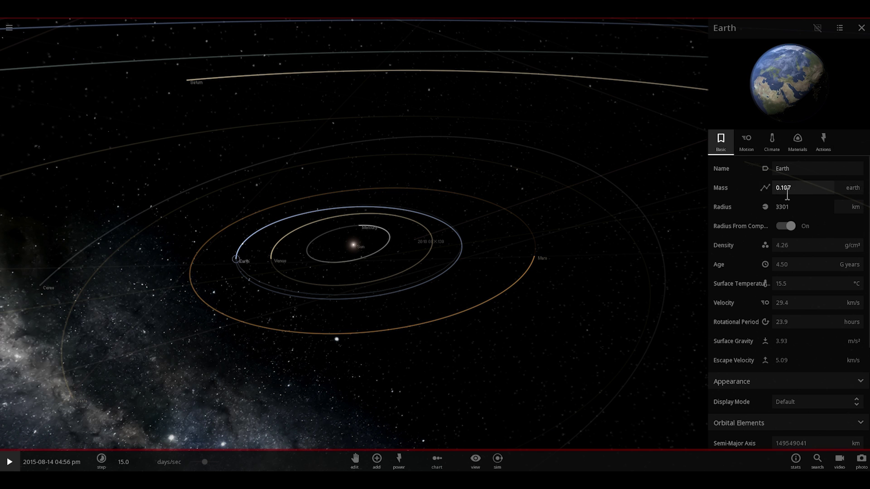
Step: Set Earth's orbital semi-major axis to 1.52 AU and its eccentricity to 0.09
{"action": "right_click_drag", "start_coordinate": [422, 281], "coordinate": [446, 244]}
{"action": "scroll", "coordinate": [414, 276], "scroll_direction": "up", "scroll_amount": 4}
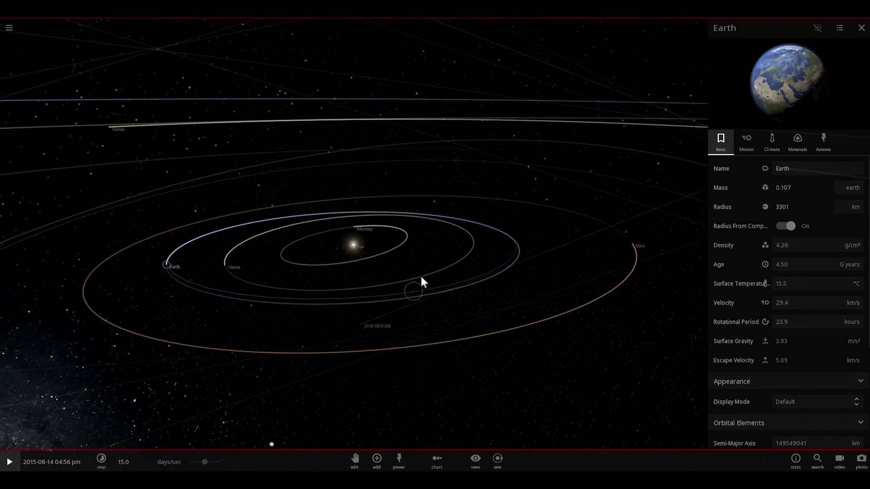
{"action": "right_click_drag", "start_coordinate": [423, 276], "coordinate": [474, 290]}
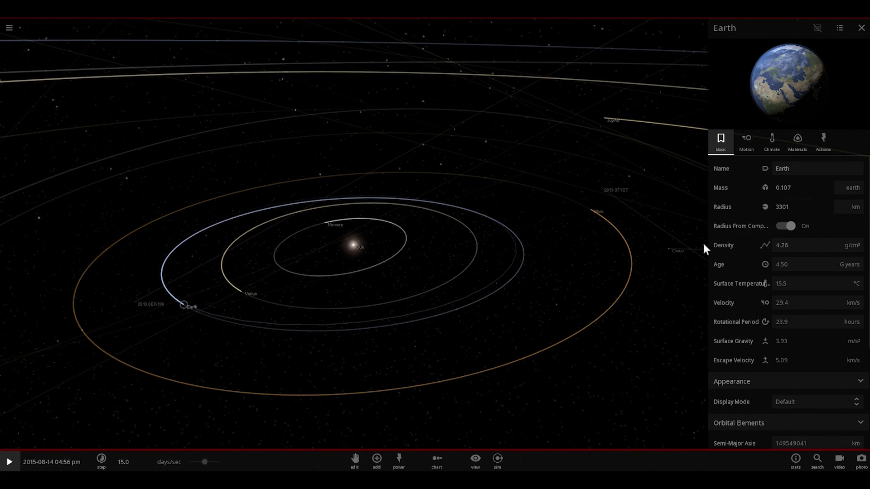
{"action": "right_click_drag", "start_coordinate": [622, 245], "coordinate": [544, 261]}
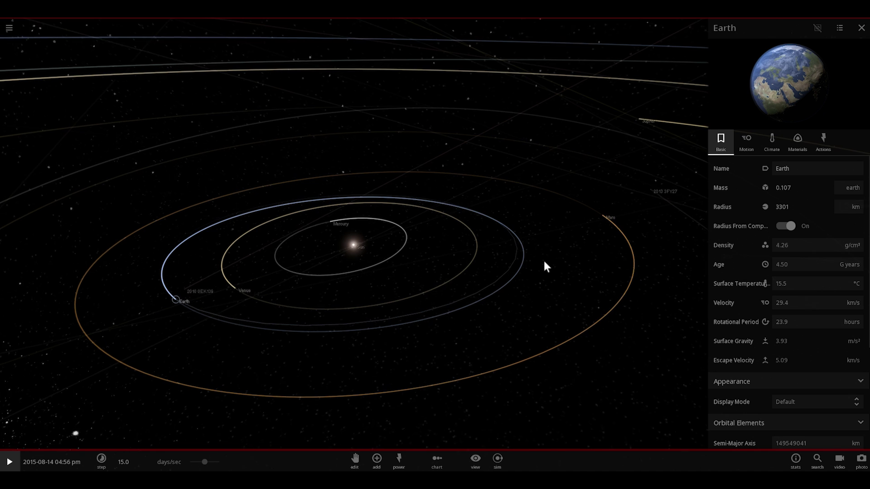
{"action": "left_click", "coordinate": [745, 140]}
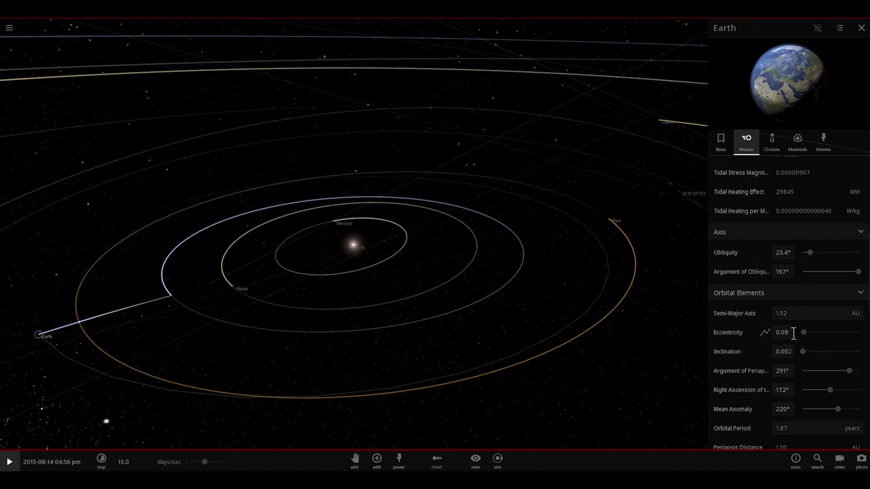
{"action": "right_click_drag", "start_coordinate": [643, 325], "coordinate": [642, 367]}
{"action": "scroll", "coordinate": [642, 367], "scroll_direction": "down", "scroll_amount": 3}
Step: Inspect the orbital elements of Mars to compare them with Earth's modified orbit
{"action": "double_click", "coordinate": [161, 338]}
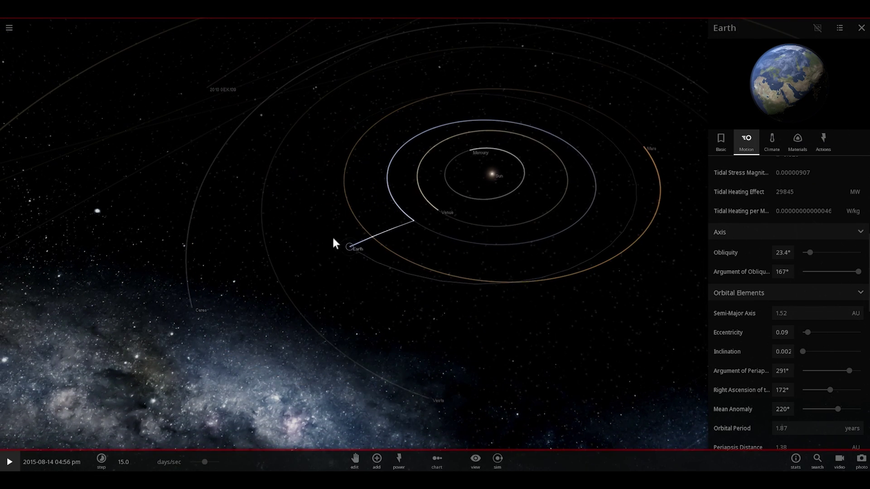
{"action": "left_click", "coordinate": [653, 144]}
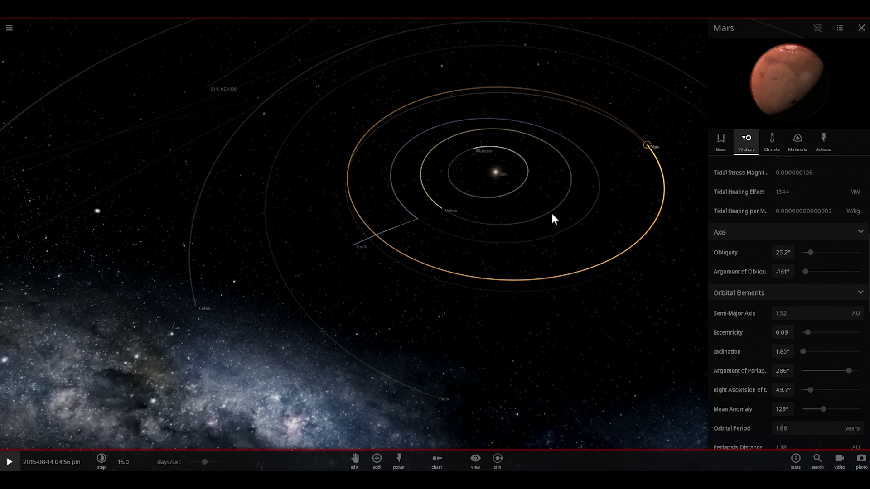
{"action": "left_click", "coordinate": [377, 244]}
Step: Focus closely on Earth, resume the simulation and reopen the planet's properties
{"action": "mouse_move", "coordinate": [434, 243]}
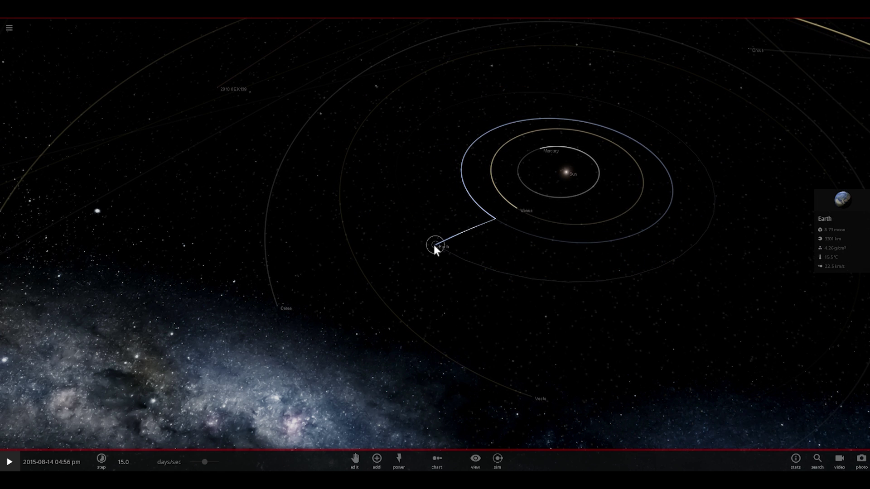
{"action": "scroll", "coordinate": [453, 241], "scroll_direction": "up", "scroll_amount": 5}
{"action": "scroll", "coordinate": [453, 242], "scroll_direction": "up", "scroll_amount": 10}
{"action": "right_click_drag", "start_coordinate": [454, 244], "coordinate": [478, 210]}
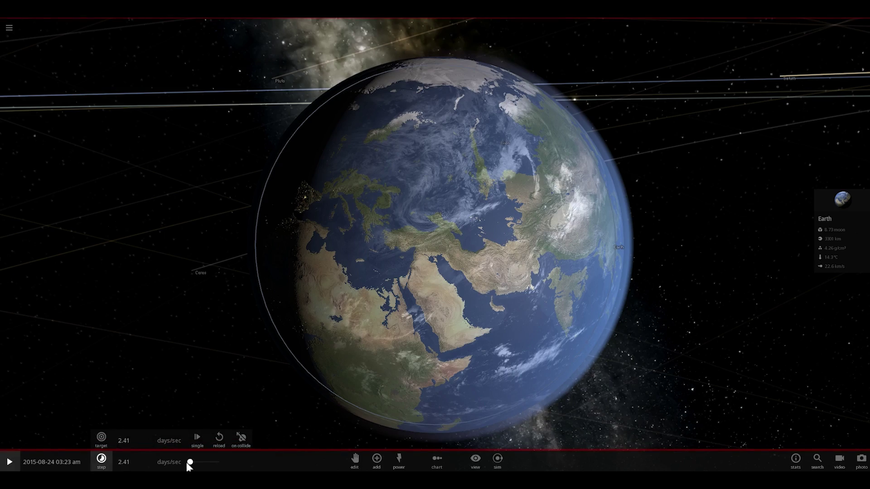
{"action": "left_click", "coordinate": [834, 196]}
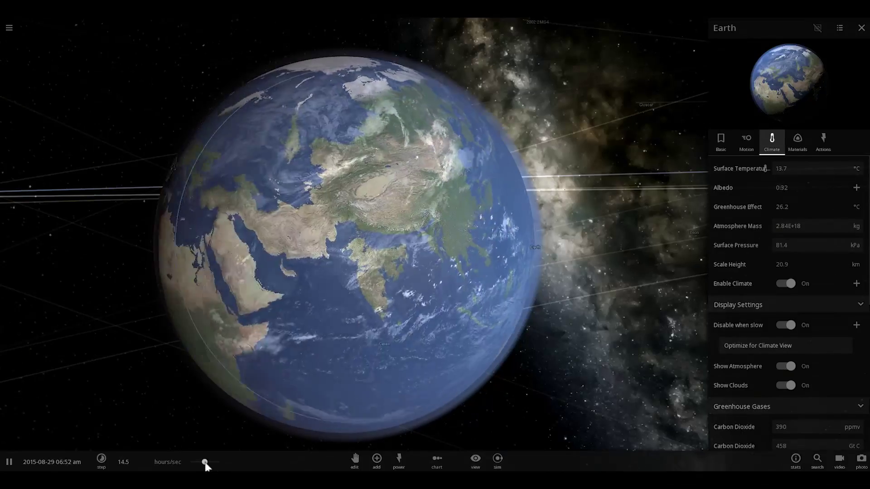
Step: Speed up the simulation to about 9 days per second and graph Earth's surface temperature
{"action": "left_click_drag", "start_coordinate": [205, 463], "coordinate": [216, 462]}
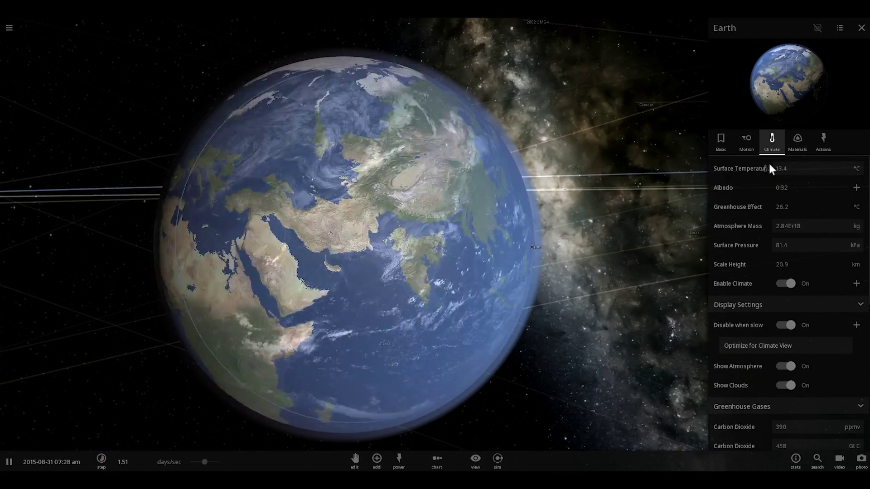
{"action": "left_click_drag", "start_coordinate": [206, 462], "coordinate": [210, 461]}
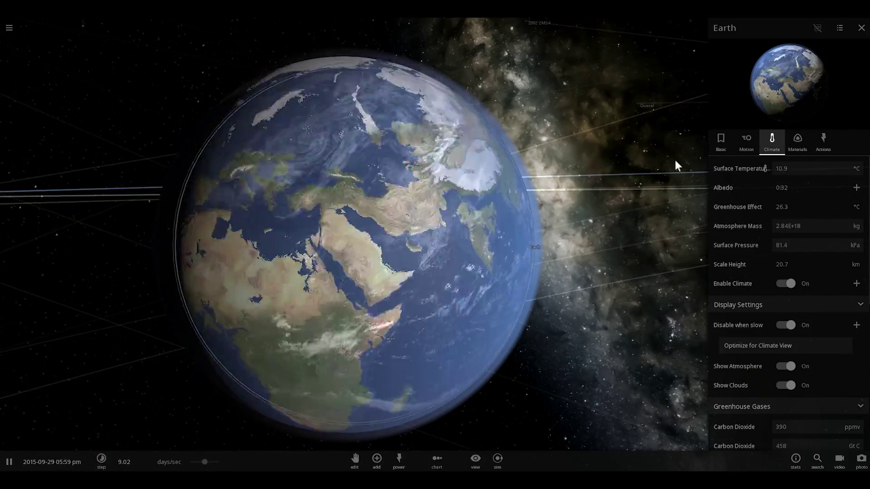
{"action": "left_click", "coordinate": [767, 169]}
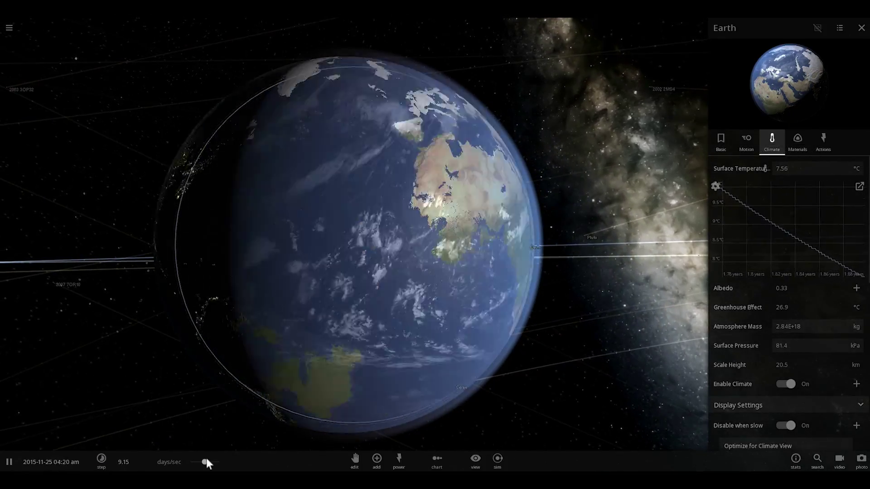
Step: Slow the simulation to about 11 hours per second and check Earth's material composition and motion data
{"action": "left_click_drag", "start_coordinate": [204, 462], "coordinate": [186, 462]}
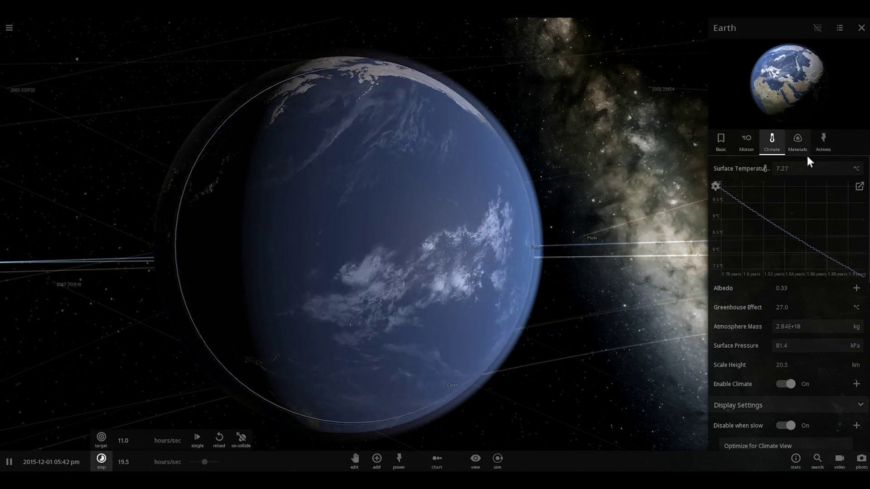
{"action": "left_click", "coordinate": [792, 148]}
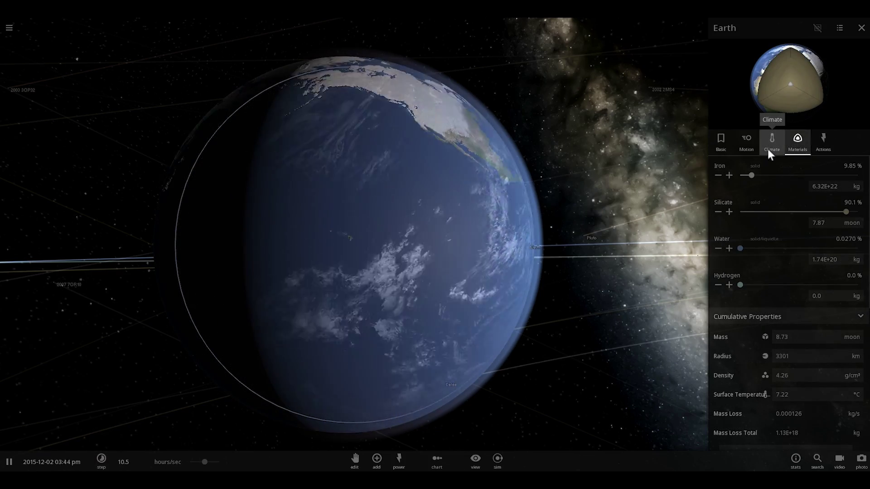
{"action": "left_click", "coordinate": [769, 146]}
{"action": "left_click", "coordinate": [744, 141]}
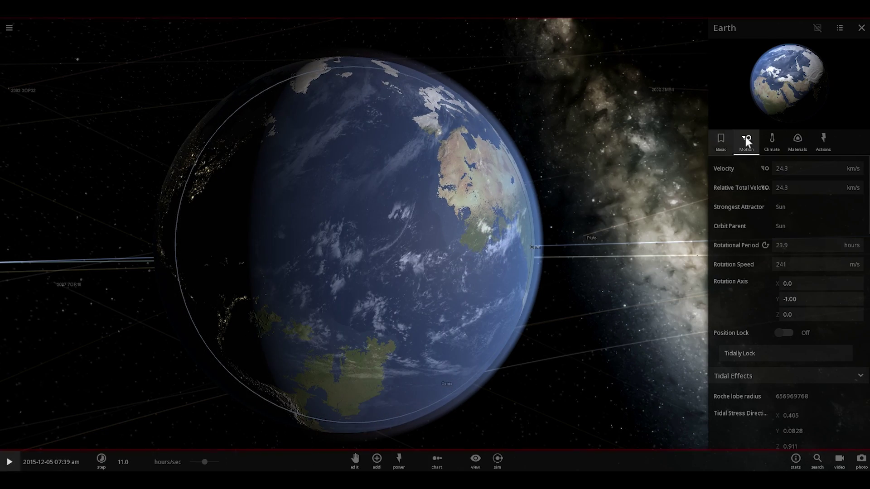
Step: Pause the simulation, set Earth's surface pressure to 0.01 atm and resume the simulation
{"action": "key", "text": "space"}
{"action": "left_click", "coordinate": [772, 142]}
{"action": "type", "text": "0.01"}
{"action": "key", "text": "Return"}
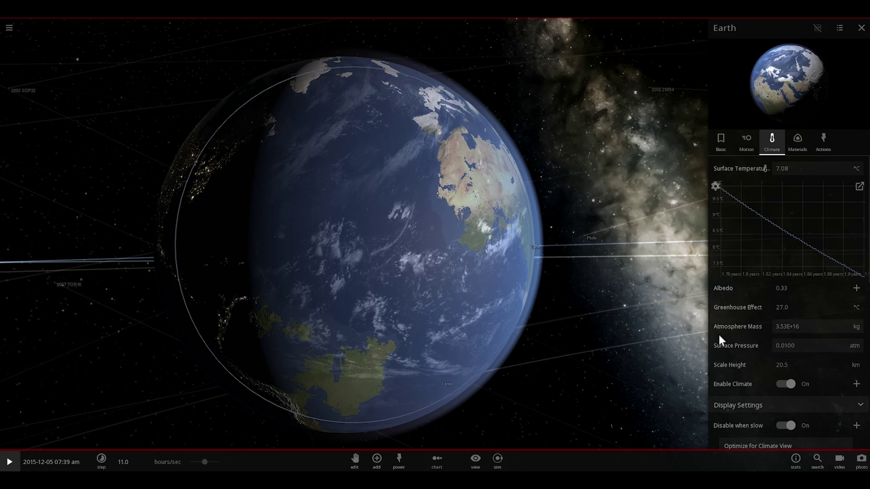
{"action": "key", "text": "space"}
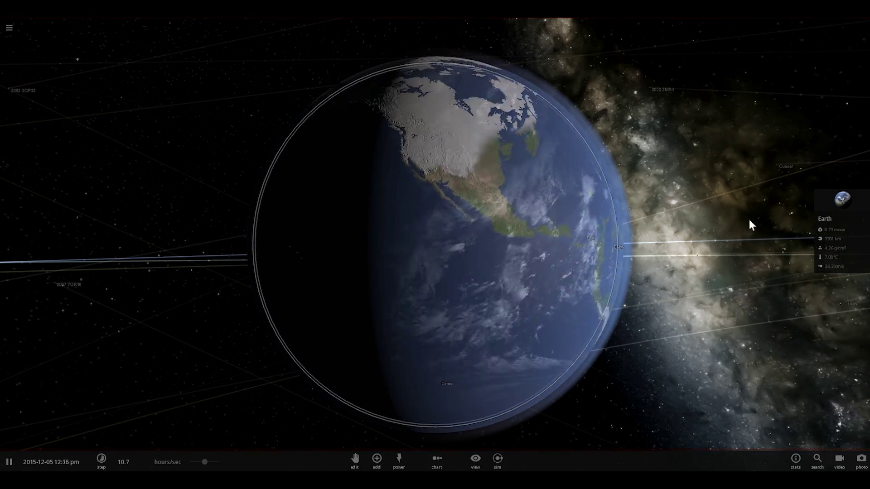
Step: Reopen Earth's climate properties and speed up the simulation to about 13.5 days per second
{"action": "left_click", "coordinate": [844, 200]}
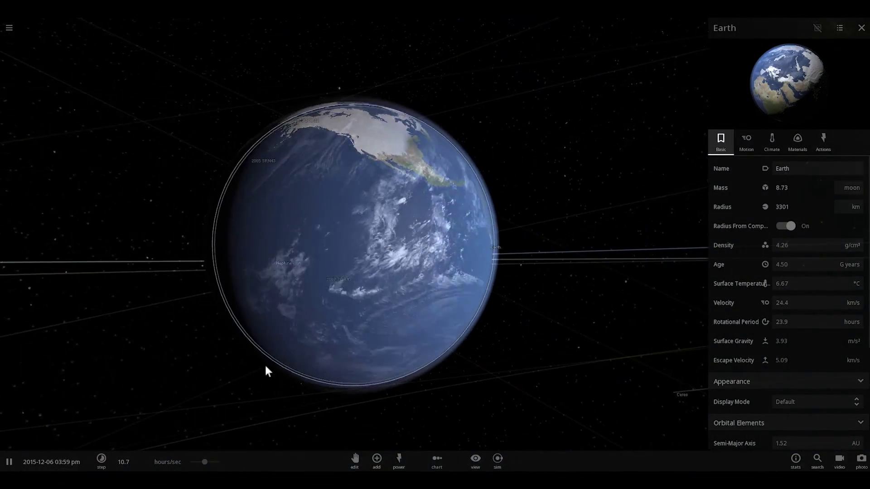
{"action": "left_click_drag", "start_coordinate": [208, 461], "coordinate": [221, 464]}
{"action": "left_click", "coordinate": [771, 140]}
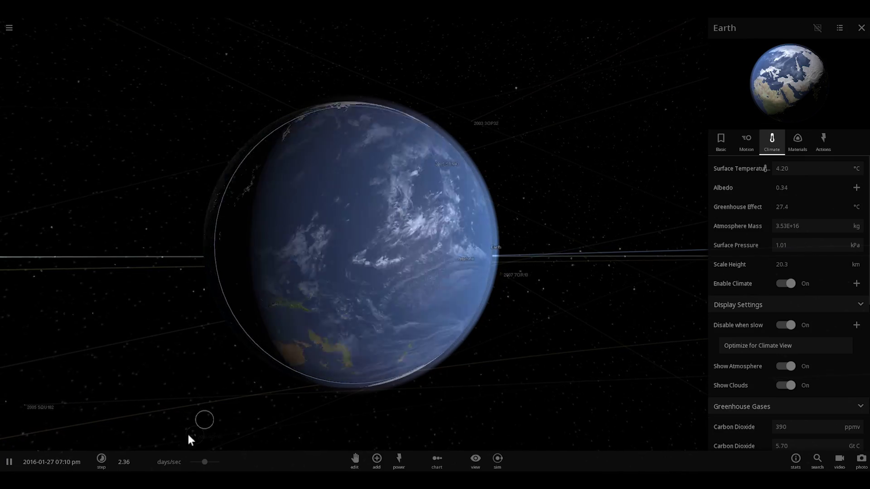
{"action": "left_click_drag", "start_coordinate": [206, 462], "coordinate": [220, 457]}
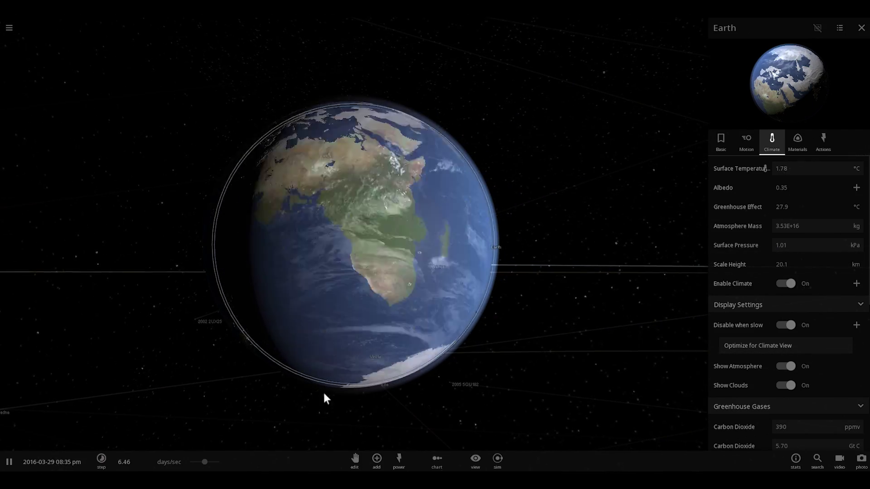
{"action": "left_click_drag", "start_coordinate": [209, 462], "coordinate": [212, 468]}
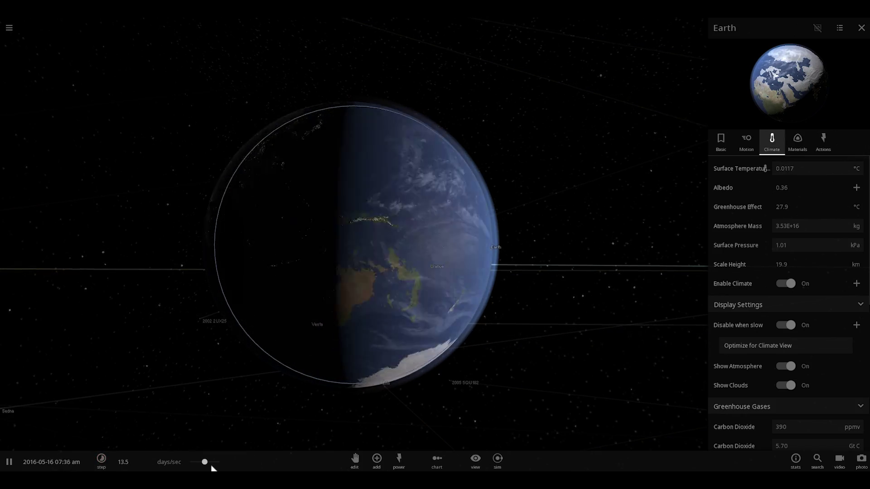
Step: Slow the simulation to about 2.5 hours per second and view Earth's surface up close
{"action": "left_click_drag", "start_coordinate": [209, 467], "coordinate": [150, 471]}
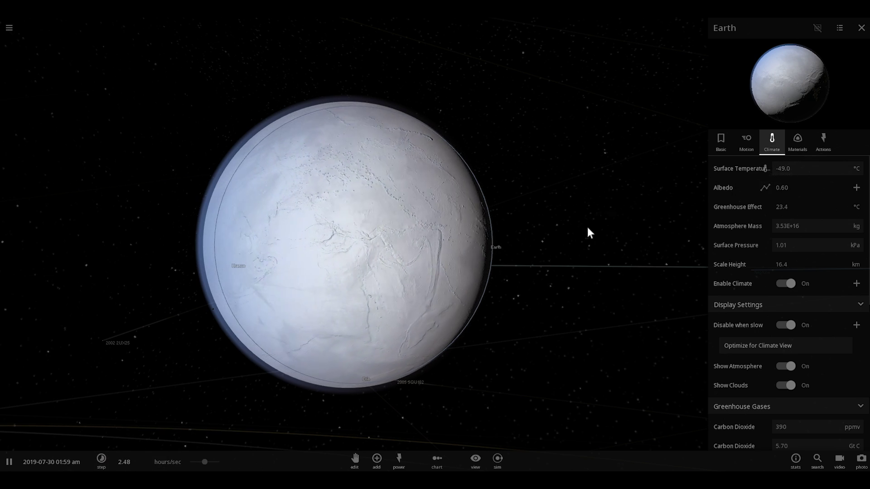
{"action": "left_click_drag", "start_coordinate": [477, 258], "coordinate": [530, 254]}
{"action": "scroll", "coordinate": [526, 263], "scroll_direction": "up", "scroll_amount": 3}
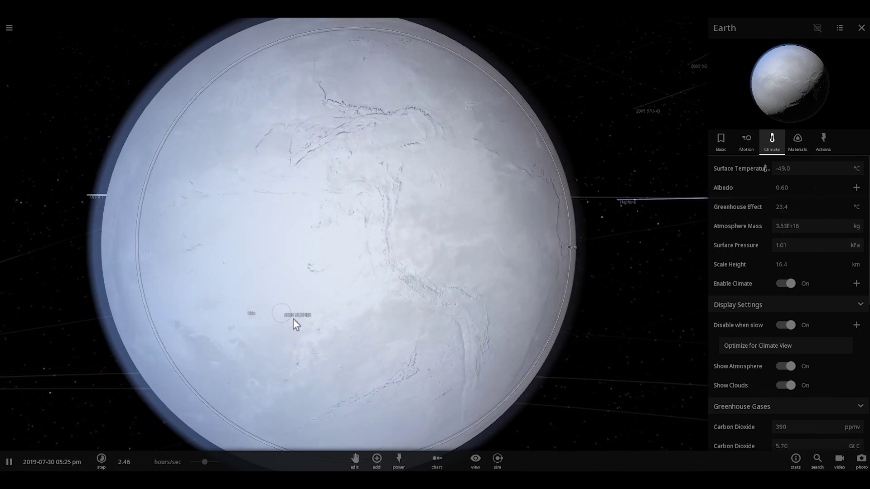
Step: Slow the simulation to about 23 minutes per second and examine Earth's surface from several angles
{"action": "mouse_move", "coordinate": [206, 463]}
{"action": "left_mouse_down"}
{"action": "mouse_move", "coordinate": [190, 461]}
{"action": "mouse_move", "coordinate": [199, 457]}
{"action": "left_mouse_up"}
{"action": "left_click_drag", "start_coordinate": [259, 333], "coordinate": [372, 268]}
{"action": "scroll", "coordinate": [274, 290], "scroll_direction": "down", "scroll_amount": 3}
{"action": "left_click_drag", "start_coordinate": [275, 290], "coordinate": [363, 249]}
{"action": "left_click_drag", "start_coordinate": [297, 278], "coordinate": [386, 254]}
{"action": "scroll", "coordinate": [387, 254], "scroll_direction": "up", "scroll_amount": 3}
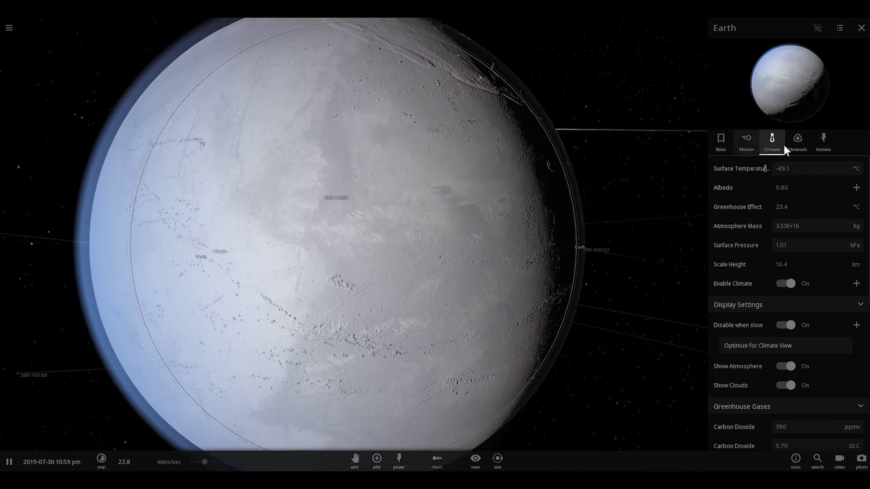
Step: Review Earth's material composition and motion properties while viewing the planet from nearer and farther away
{"action": "left_click", "coordinate": [797, 142]}
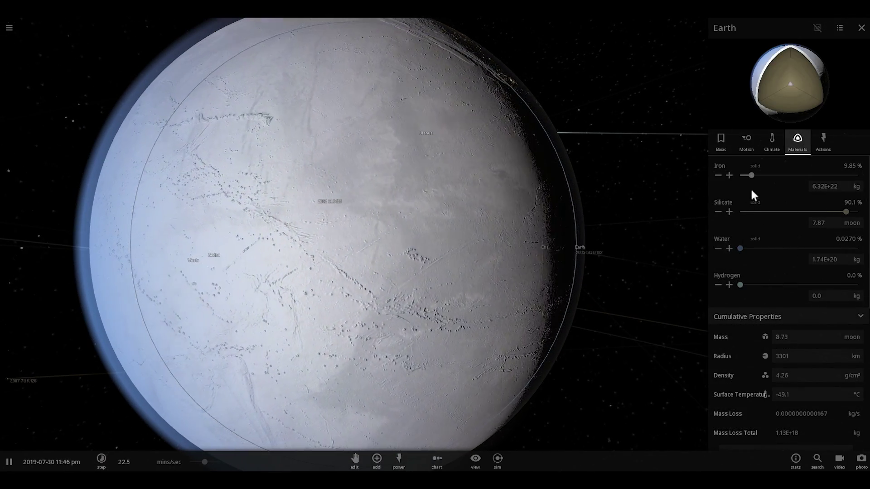
{"action": "left_click", "coordinate": [747, 140]}
{"action": "left_click_drag", "start_coordinate": [398, 188], "coordinate": [412, 201]}
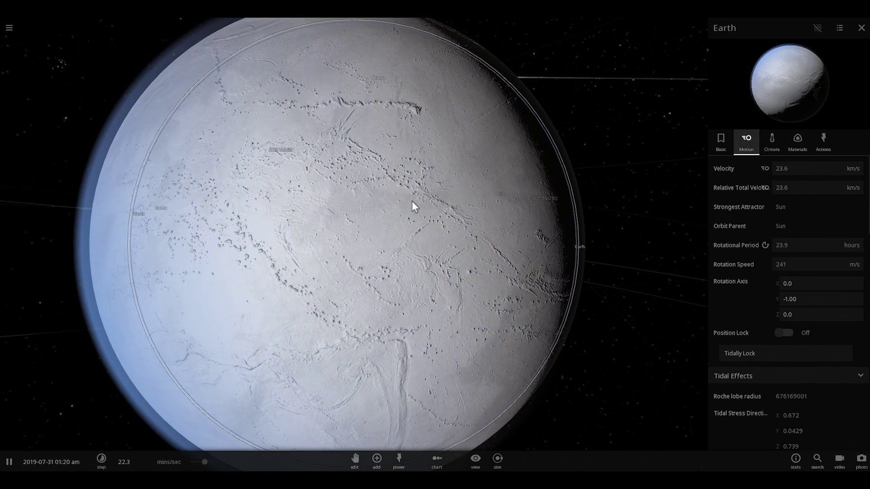
{"action": "scroll", "coordinate": [321, 111], "scroll_direction": "down", "scroll_amount": 3}
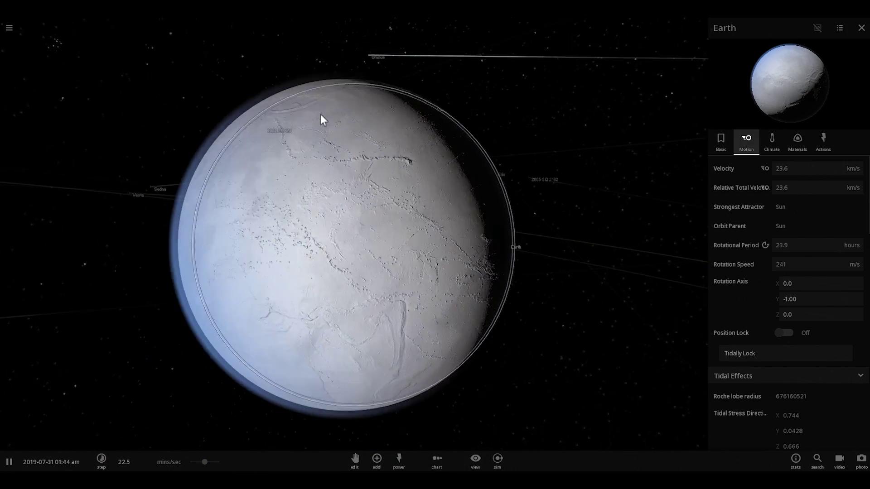
{"action": "scroll", "coordinate": [321, 118], "scroll_direction": "down", "scroll_amount": 2}
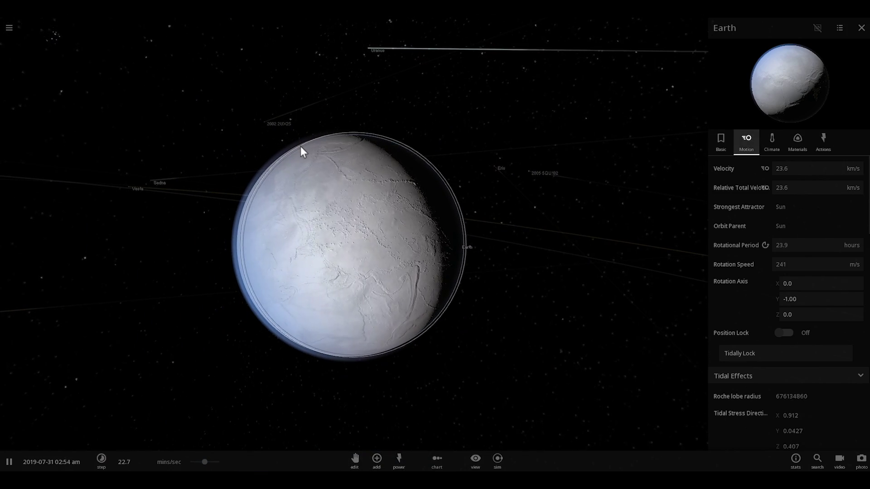
{"action": "scroll", "coordinate": [339, 163], "scroll_direction": "up", "scroll_amount": 5}
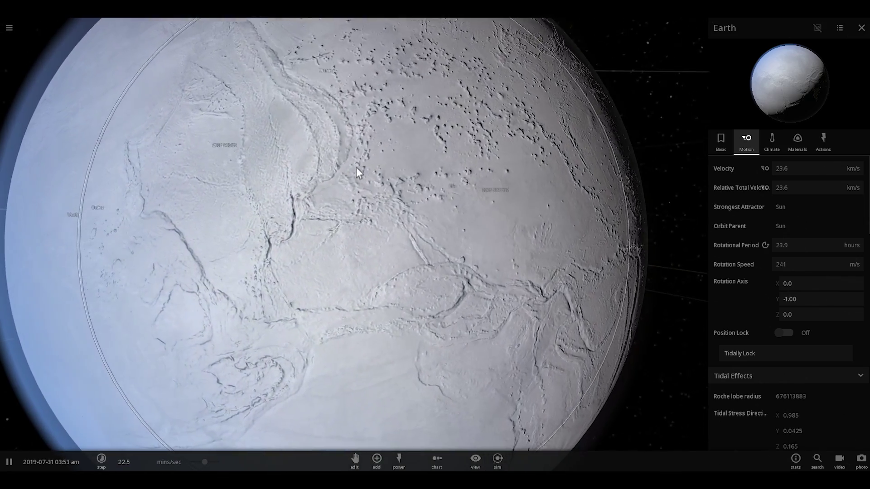
{"action": "scroll", "coordinate": [356, 167], "scroll_direction": "down", "scroll_amount": 3}
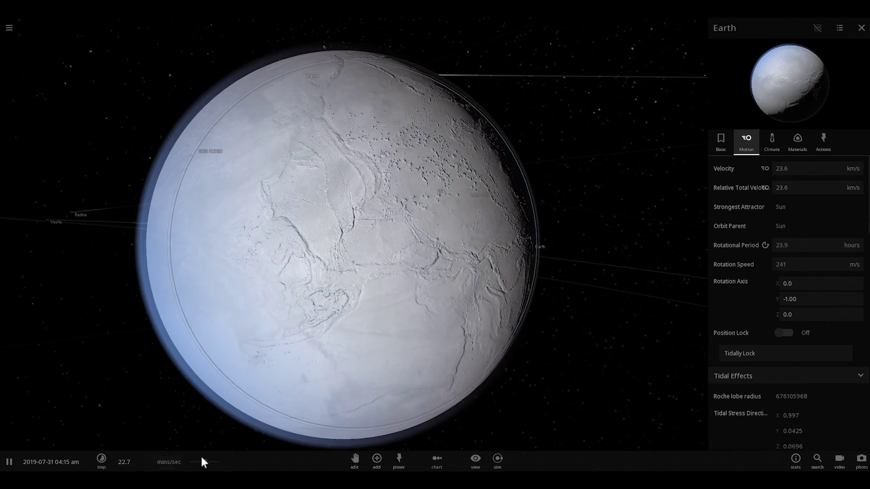
Step: Speed up the simulation to about 50 minutes per second and examine Earth's surface from several distances
{"action": "left_click_drag", "start_coordinate": [209, 462], "coordinate": [228, 463]}
{"action": "right_click_drag", "start_coordinate": [315, 348], "coordinate": [336, 316]}
{"action": "scroll", "coordinate": [336, 317], "scroll_direction": "up", "scroll_amount": 3}
{"action": "scroll", "coordinate": [335, 319], "scroll_direction": "down", "scroll_amount": 3}
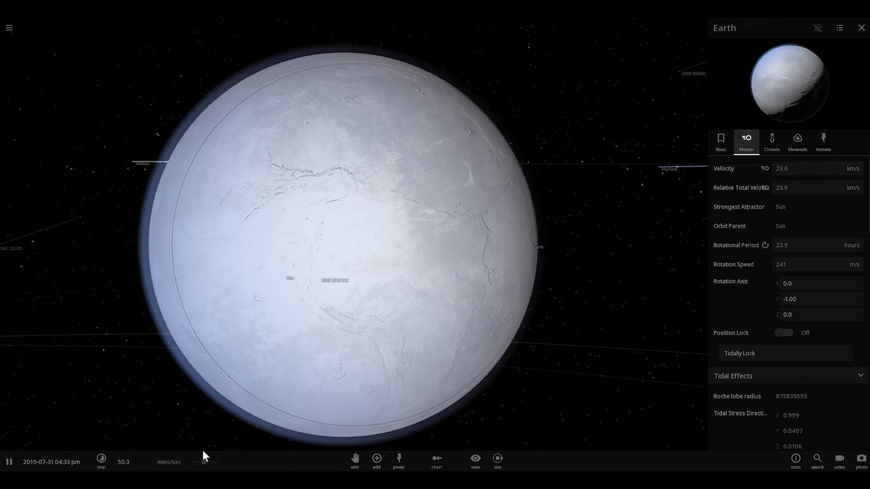
{"action": "scroll", "coordinate": [262, 396], "scroll_direction": "up", "scroll_amount": 5}
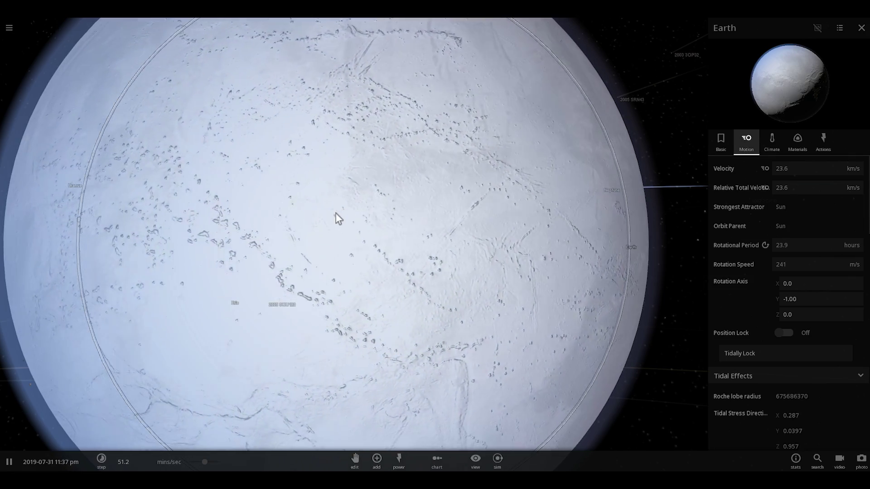
{"action": "scroll", "coordinate": [775, 245], "scroll_direction": "down", "scroll_amount": 2}
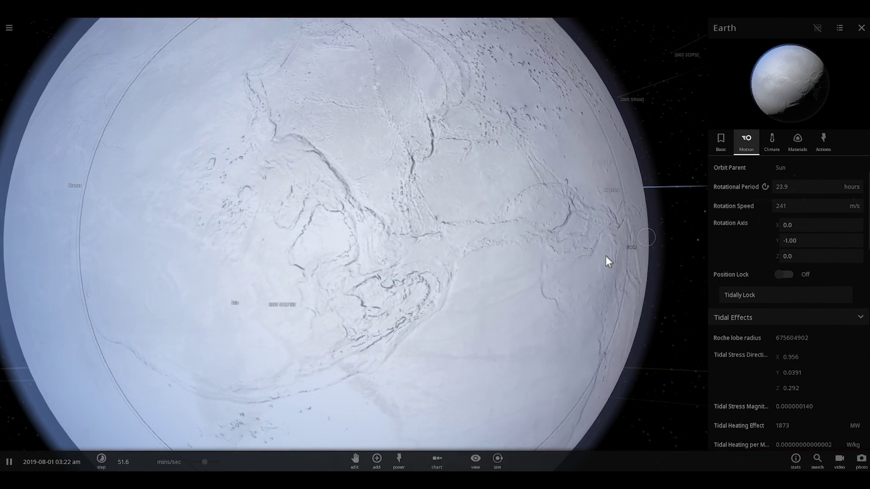
{"action": "scroll", "coordinate": [589, 249], "scroll_direction": "down", "scroll_amount": 3}
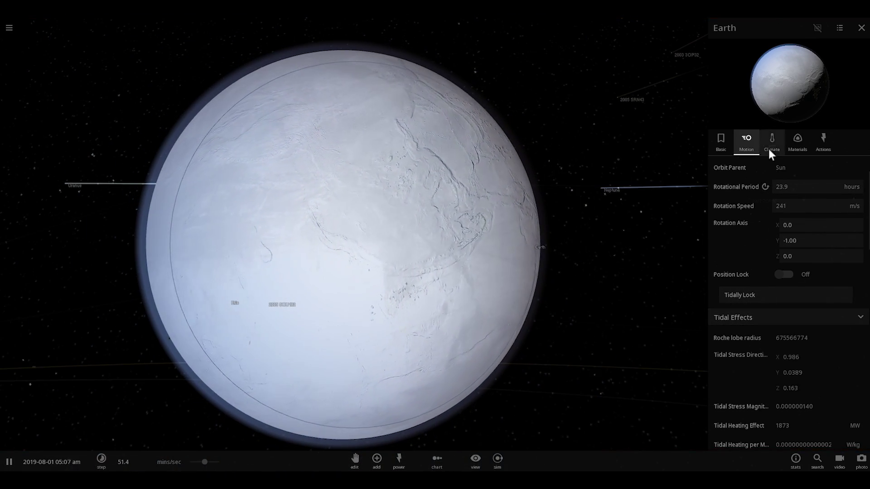
Step: Enable the incremental CO2 option among Earth's greenhouse gas settings and show its rate values
{"action": "scroll", "coordinate": [788, 262], "scroll_direction": "down", "scroll_amount": 2}
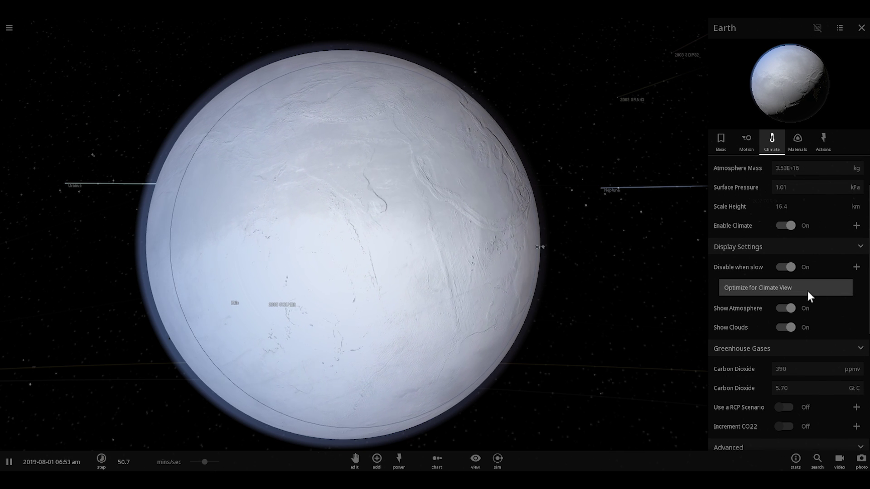
{"action": "scroll", "coordinate": [802, 306], "scroll_direction": "down", "scroll_amount": 1}
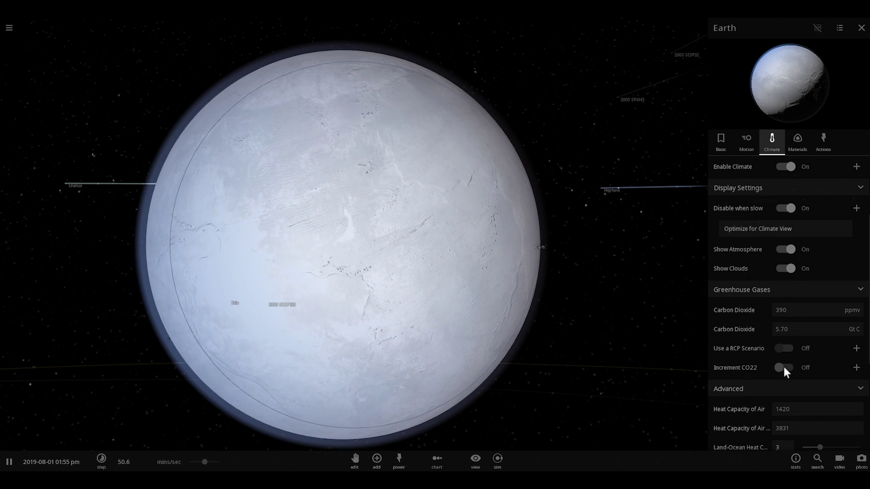
{"action": "left_click", "coordinate": [856, 368]}
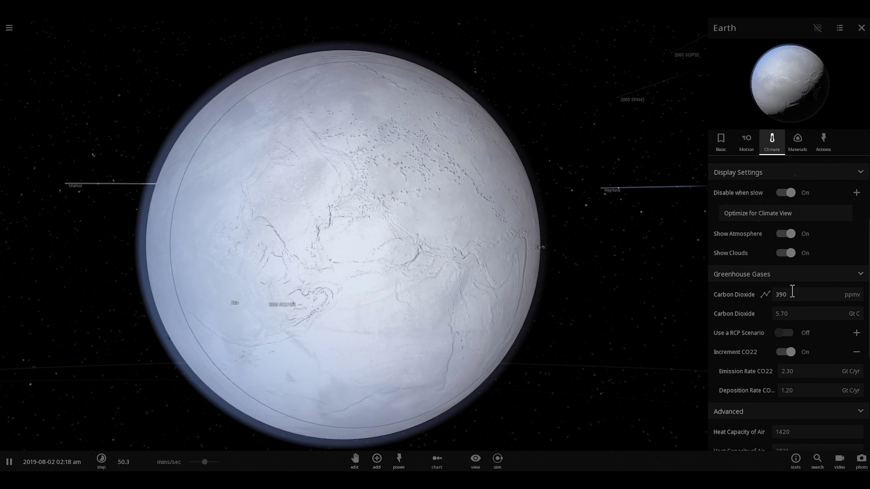
Step: Set Earth's CO2 emission rate to 30 Gt C/yr
{"action": "scroll", "coordinate": [540, 315], "scroll_direction": "up", "scroll_amount": 4}
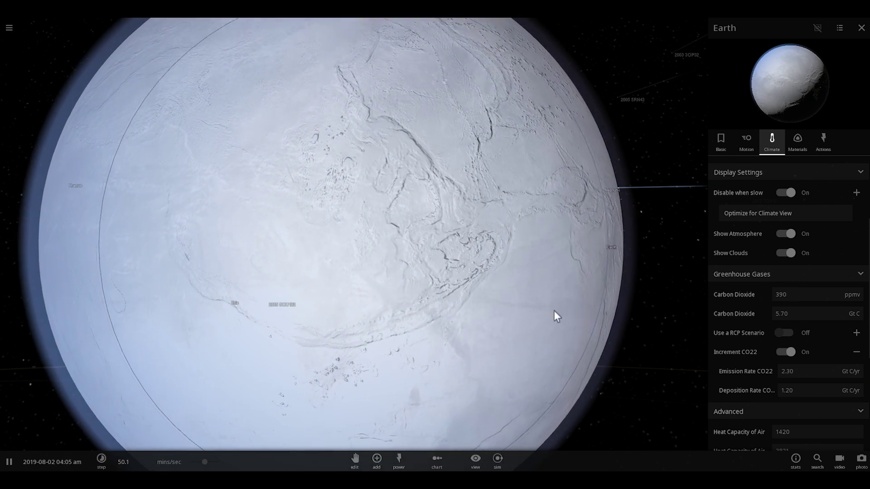
{"action": "scroll", "coordinate": [538, 316], "scroll_direction": "down", "scroll_amount": 4}
{"action": "right_click_drag", "start_coordinate": [517, 321], "coordinate": [546, 298]}
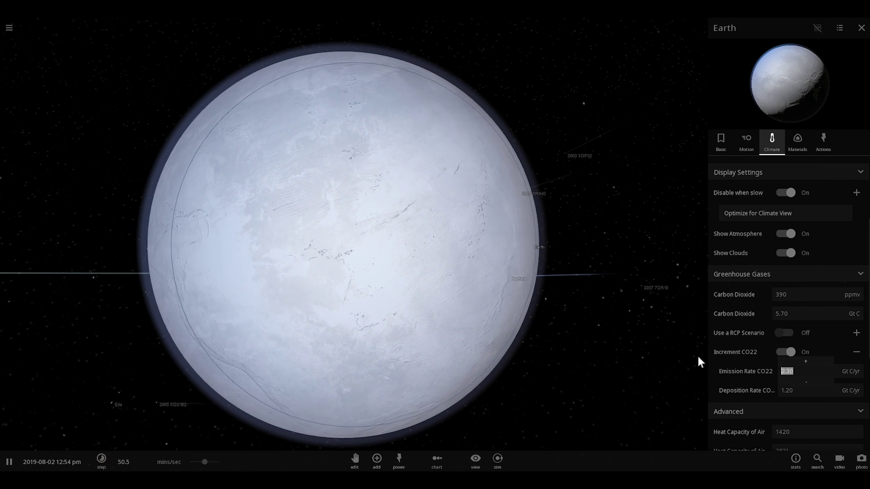
{"action": "type", "text": "30"}
{"action": "key", "text": "Return"}
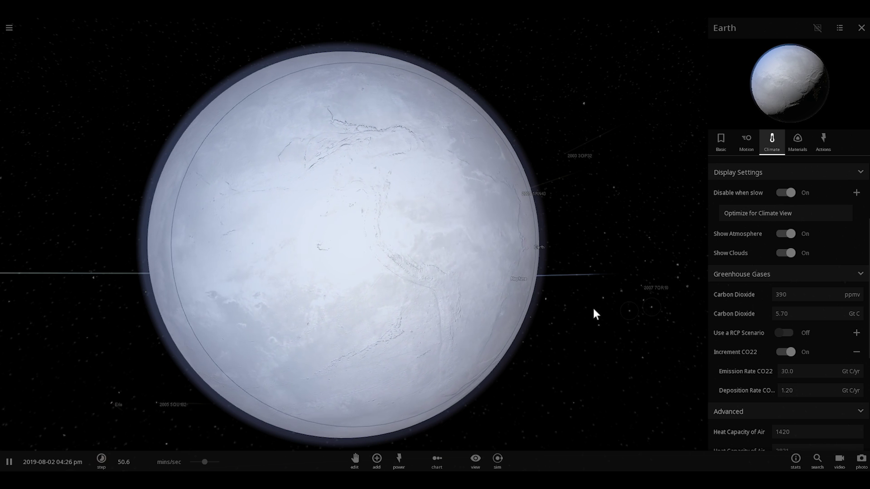
Step: Set Earth's CO2 deposition rate to 0 and view the surface up close
{"action": "scroll", "coordinate": [591, 306], "scroll_direction": "up", "scroll_amount": 5}
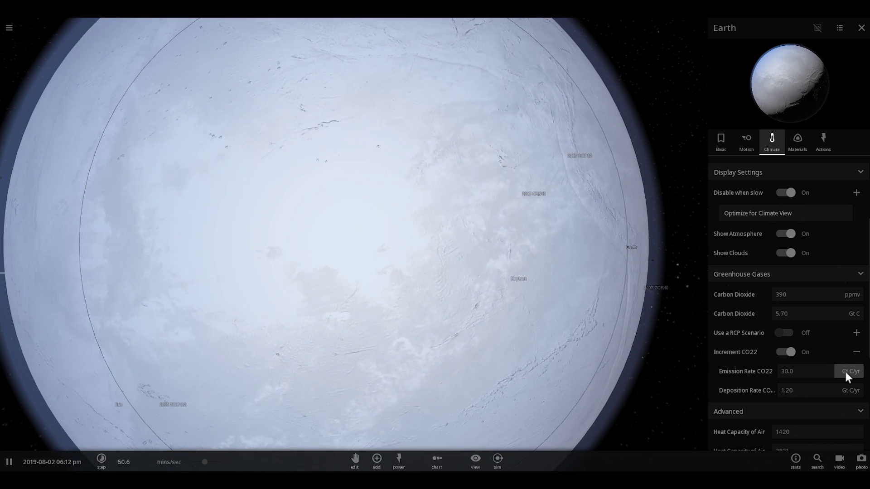
{"action": "left_click", "coordinate": [787, 390]}
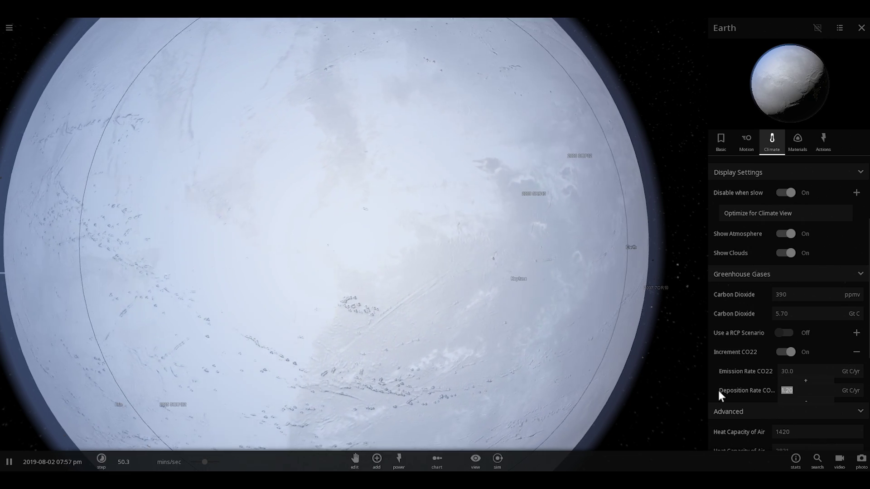
{"action": "type", "text": "0"}
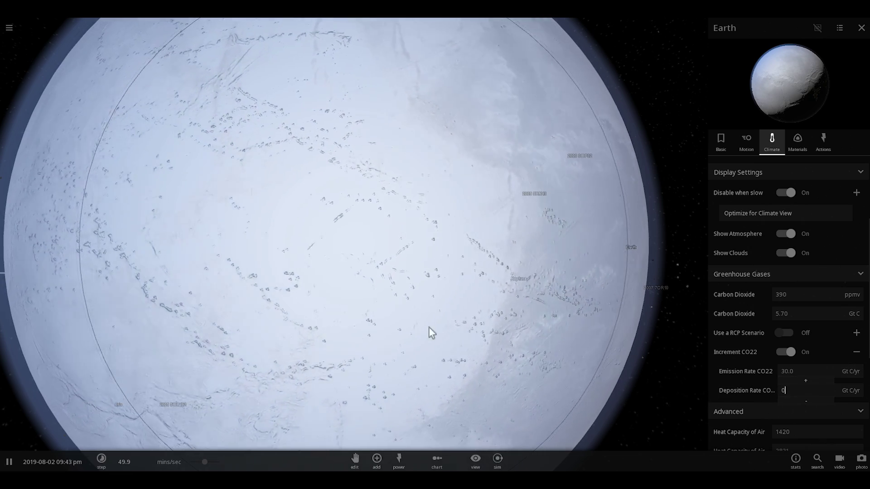
{"action": "scroll", "coordinate": [406, 294], "scroll_direction": "down", "scroll_amount": 5}
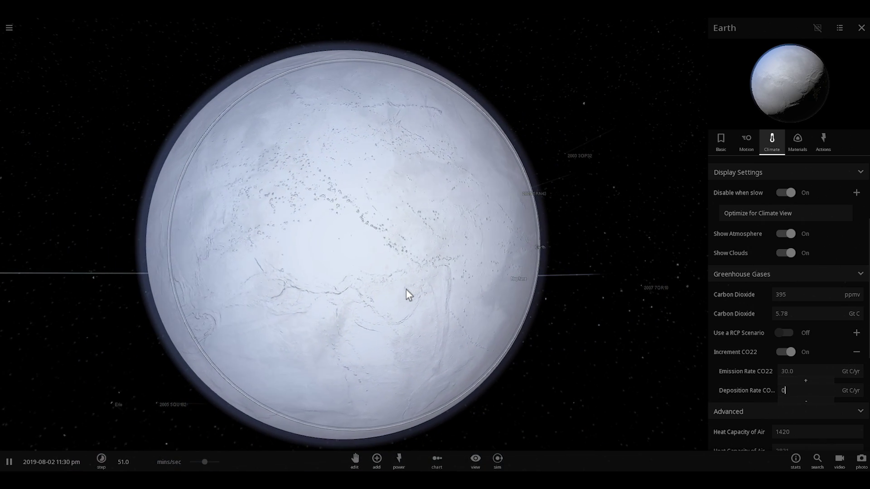
{"action": "key", "text": "Return"}
{"action": "scroll", "coordinate": [428, 273], "scroll_direction": "up", "scroll_amount": 4}
{"action": "left_click_drag", "start_coordinate": [301, 311], "coordinate": [283, 325]}
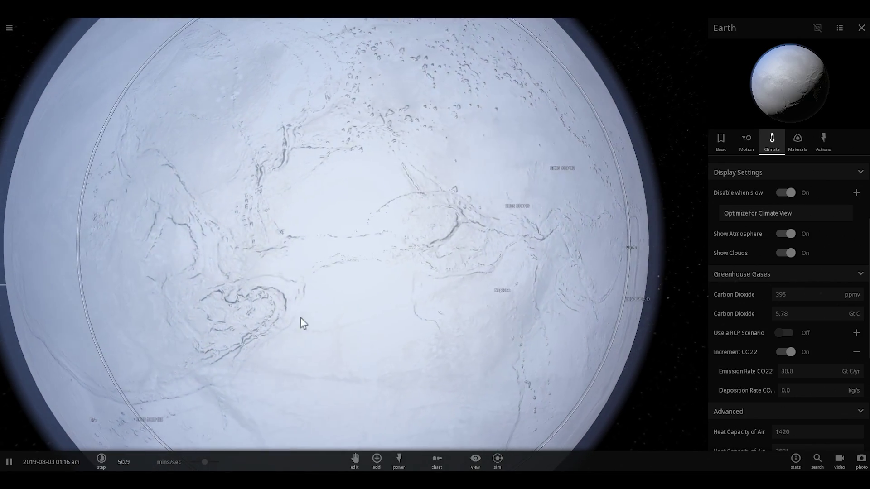
Step: Speed up the simulation to about 14 hours per second and briefly check the graph of carbon dioxide mass
{"action": "left_click_drag", "start_coordinate": [207, 462], "coordinate": [224, 461]}
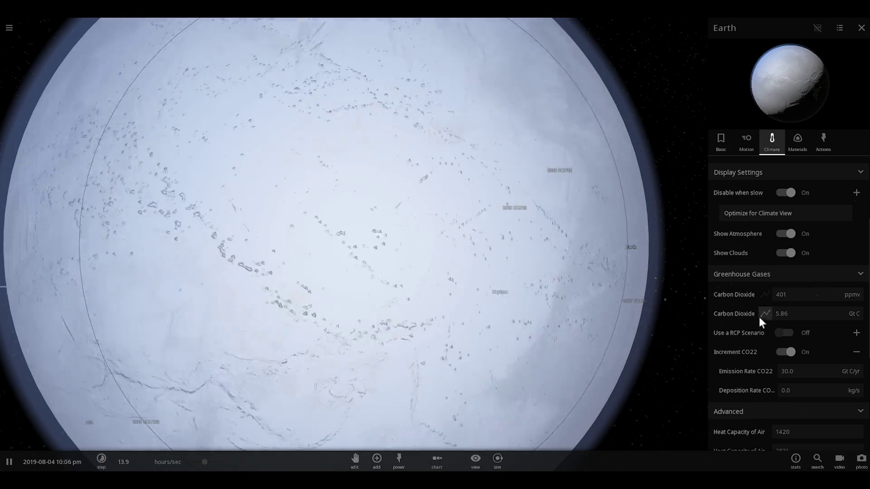
{"action": "left_click", "coordinate": [764, 314]}
{"action": "scroll", "coordinate": [763, 313], "scroll_direction": "down", "scroll_amount": 1}
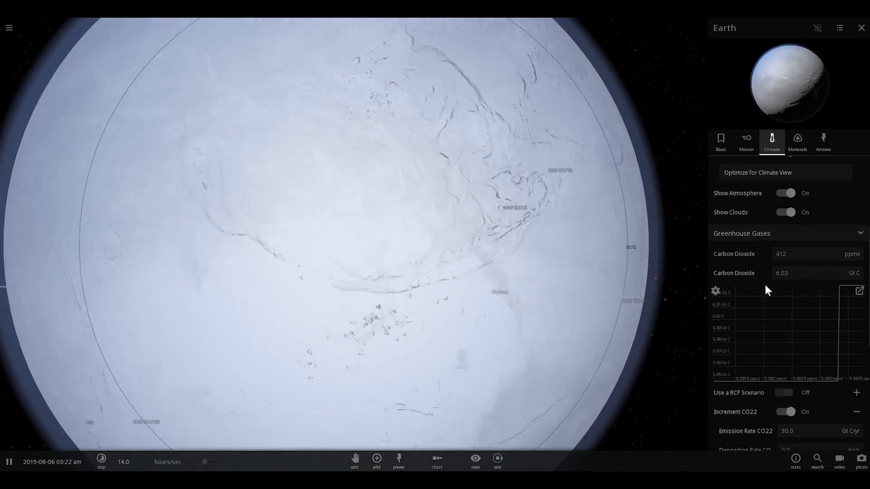
{"action": "left_click", "coordinate": [767, 276]}
{"action": "scroll", "coordinate": [542, 286], "scroll_direction": "down", "scroll_amount": 3}
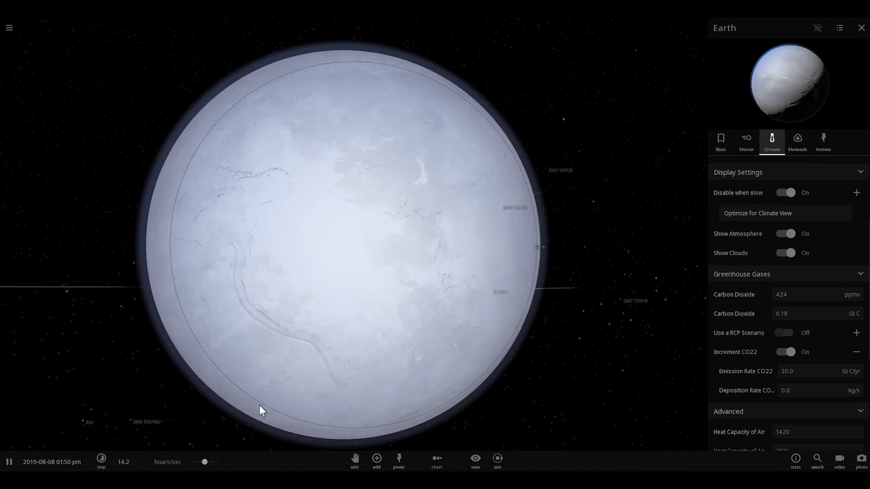
Step: Review Earth's main climate values and slow the simulation to about 3.3 hours per second
{"action": "scroll", "coordinate": [811, 252], "scroll_direction": "up", "scroll_amount": 3}
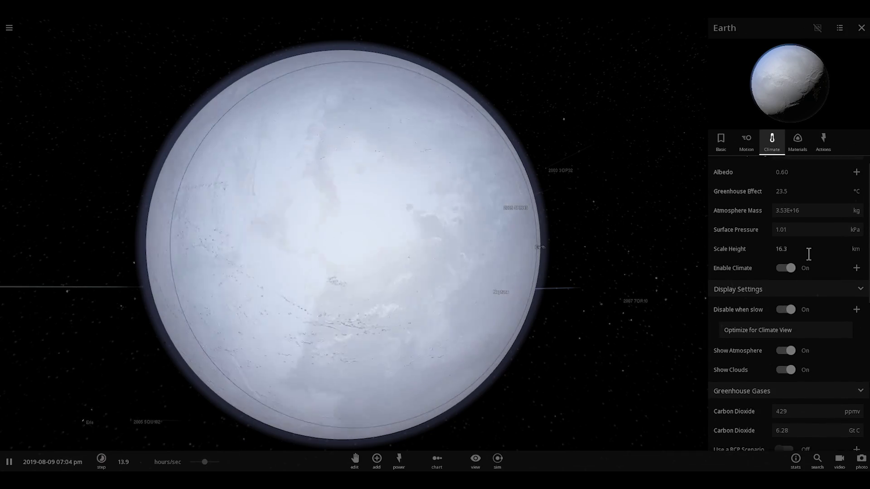
{"action": "scroll", "coordinate": [809, 253], "scroll_direction": "up", "scroll_amount": 1}
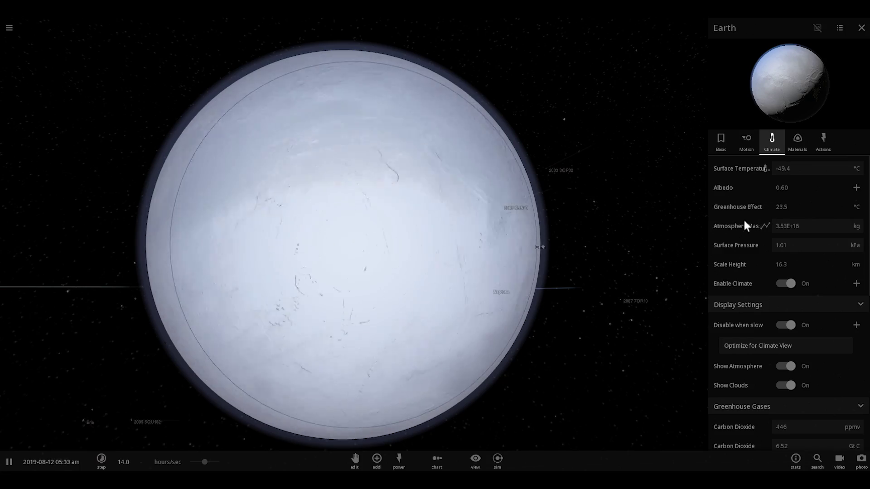
{"action": "scroll", "coordinate": [200, 433], "scroll_direction": "up", "scroll_amount": 3}
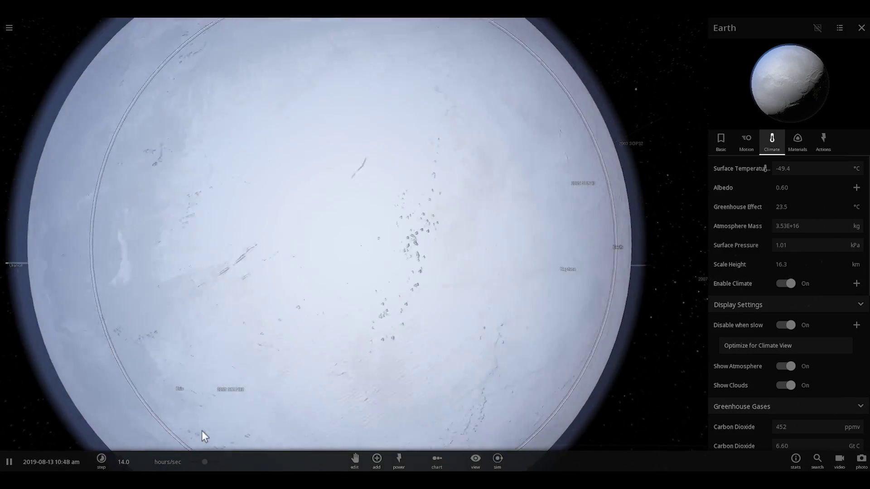
{"action": "left_click_drag", "start_coordinate": [206, 462], "coordinate": [196, 460]}
{"action": "scroll", "coordinate": [366, 337], "scroll_direction": "down", "scroll_amount": 5}
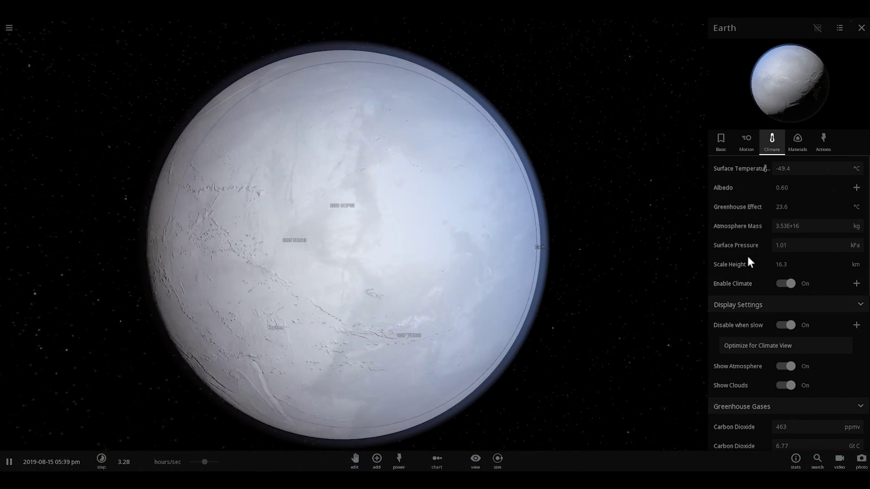
Step: Switch Earth's surface pressure unit to atm and set the pressure to 0.9 atm
{"action": "left_click", "coordinate": [853, 248]}
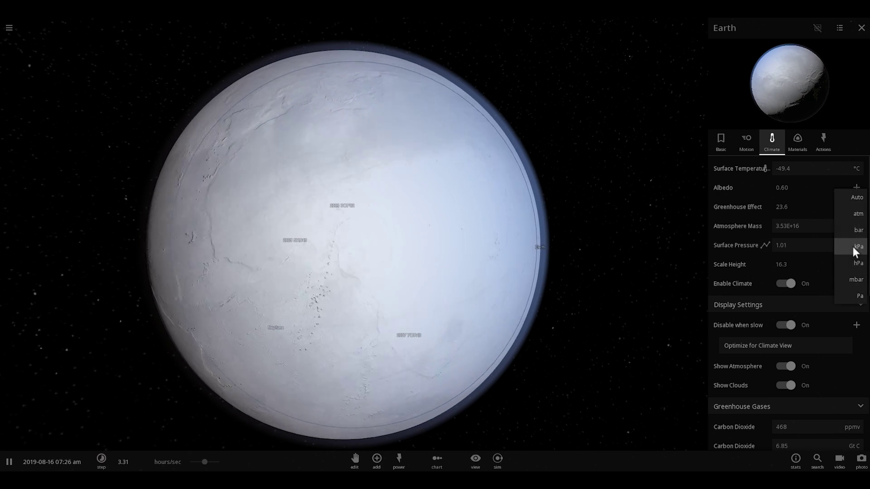
{"action": "left_click", "coordinate": [858, 214]}
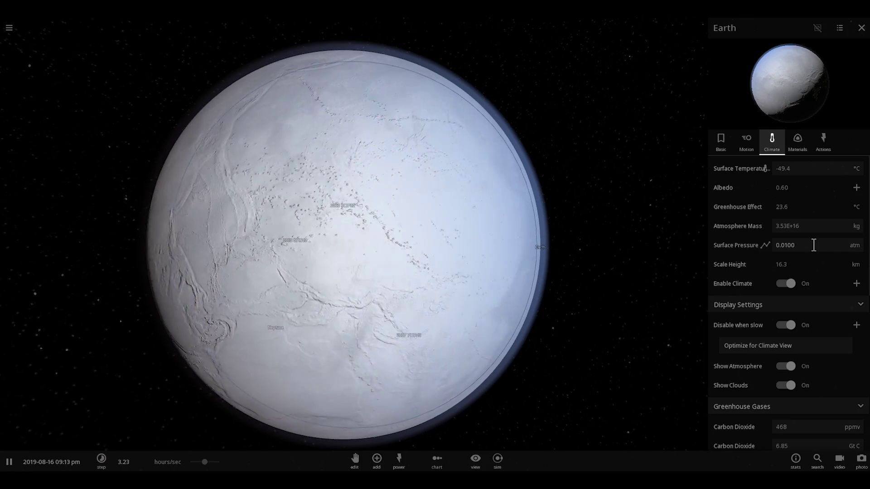
{"action": "left_click", "coordinate": [813, 246]}
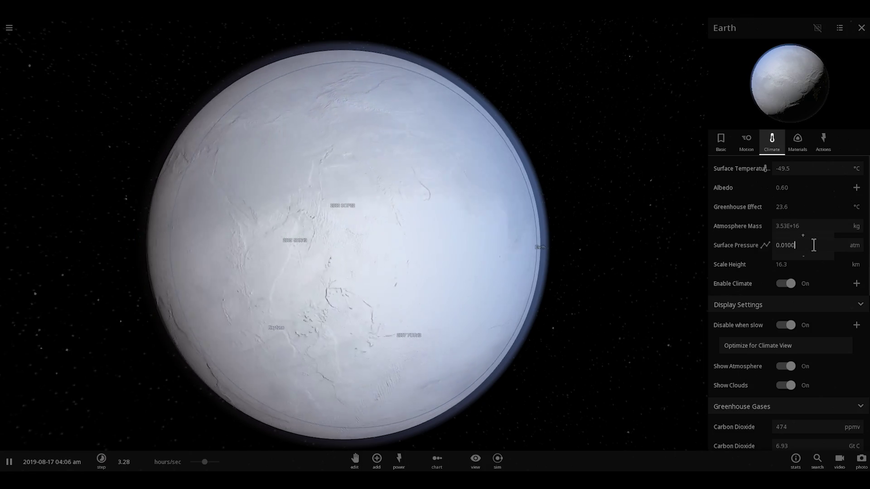
{"action": "scroll", "coordinate": [485, 253], "scroll_direction": "up", "scroll_amount": 3}
{"action": "left_click_drag", "start_coordinate": [388, 233], "coordinate": [450, 235]}
{"action": "scroll", "coordinate": [450, 234], "scroll_direction": "down", "scroll_amount": 3}
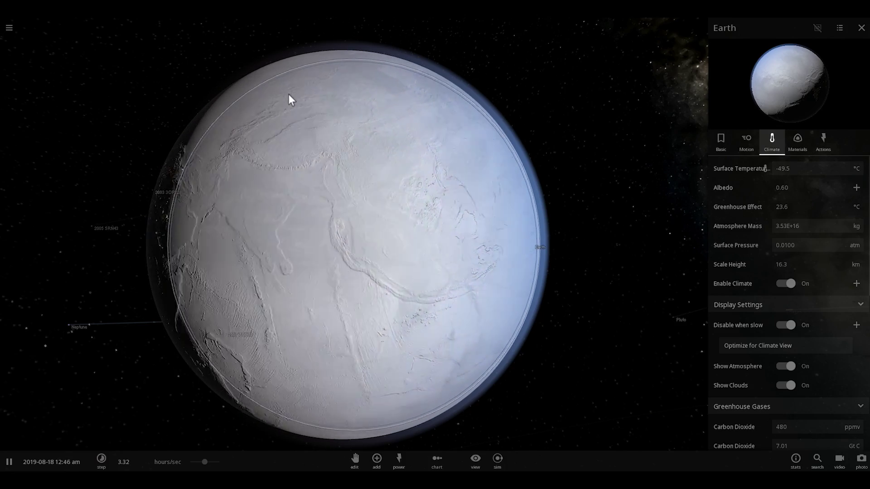
{"action": "left_click", "coordinate": [803, 246]}
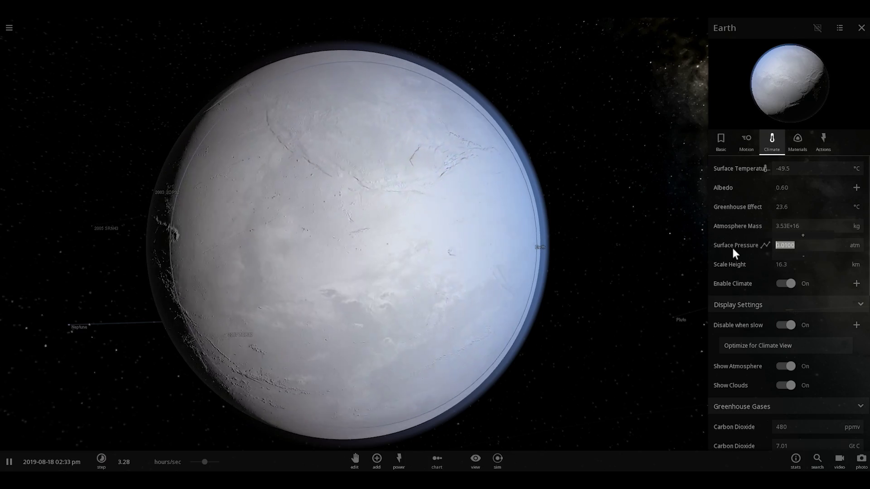
{"action": "type", "text": "0.9"}
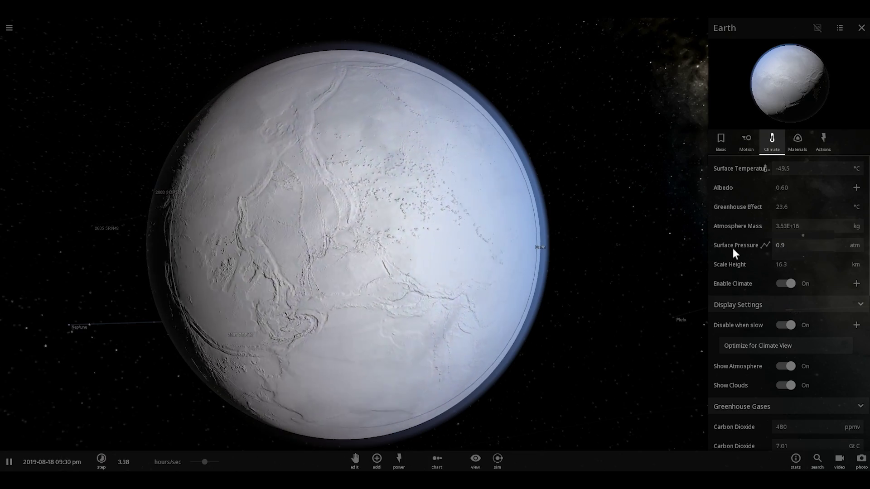
{"action": "key", "text": "Return"}
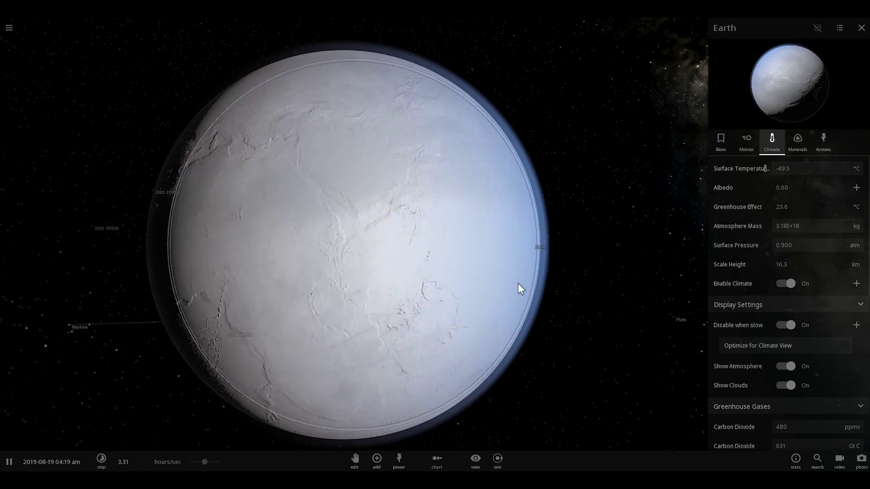
{"action": "left_click_drag", "start_coordinate": [512, 281], "coordinate": [394, 260]}
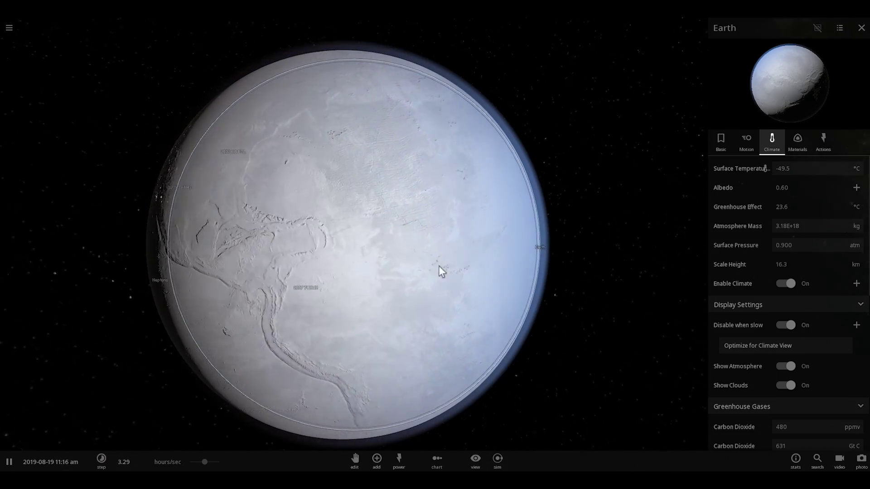
Step: Turn on Earth's magnetosphere display and view the magnetic field region around the planet
{"action": "left_click", "coordinate": [799, 144]}
{"action": "scroll", "coordinate": [797, 256], "scroll_direction": "down", "scroll_amount": 6}
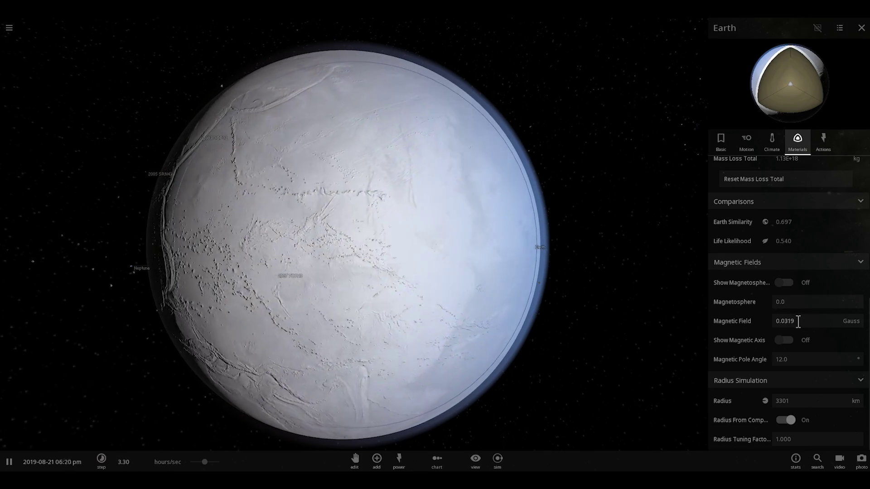
{"action": "left_click", "coordinate": [799, 304]}
{"action": "left_click", "coordinate": [785, 282]}
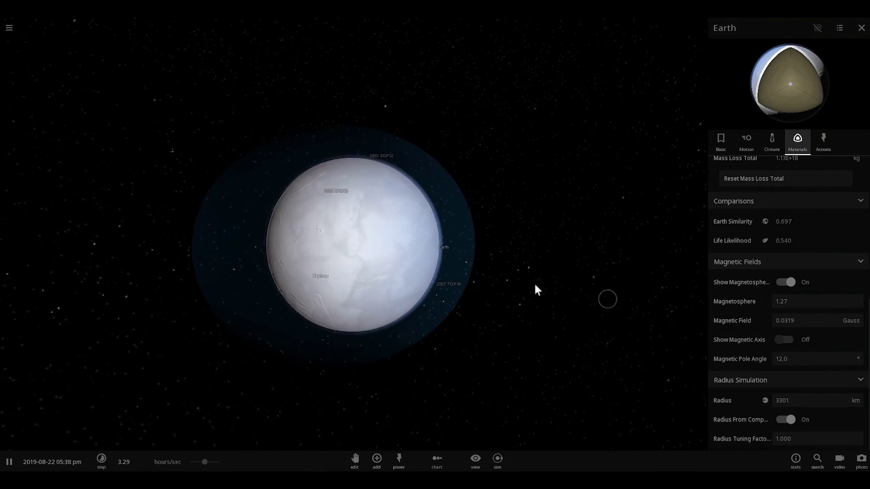
{"action": "right_click_drag", "start_coordinate": [535, 284], "coordinate": [593, 259]}
{"action": "scroll", "coordinate": [543, 268], "scroll_direction": "up", "scroll_amount": 3}
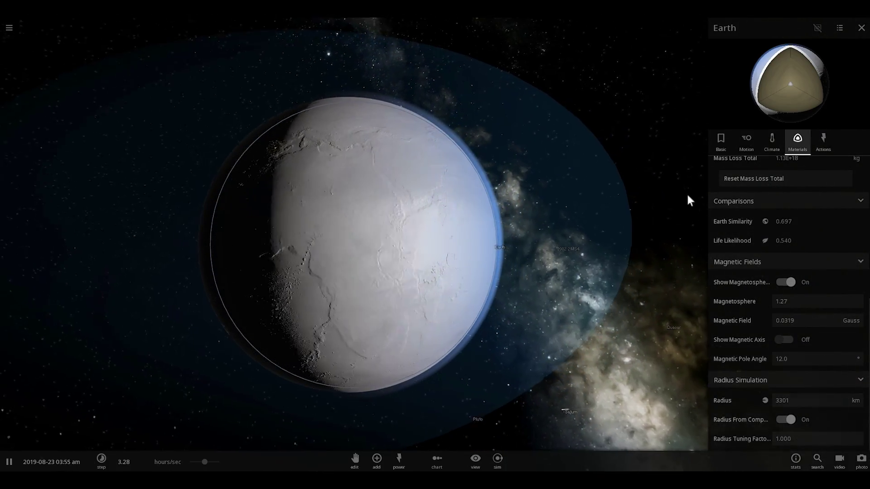
Step: Rename the planet Earth as MARS
{"action": "left_click", "coordinate": [720, 142]}
{"action": "left_click", "coordinate": [794, 168]}
{"action": "key", "text": "ctrl+a"}
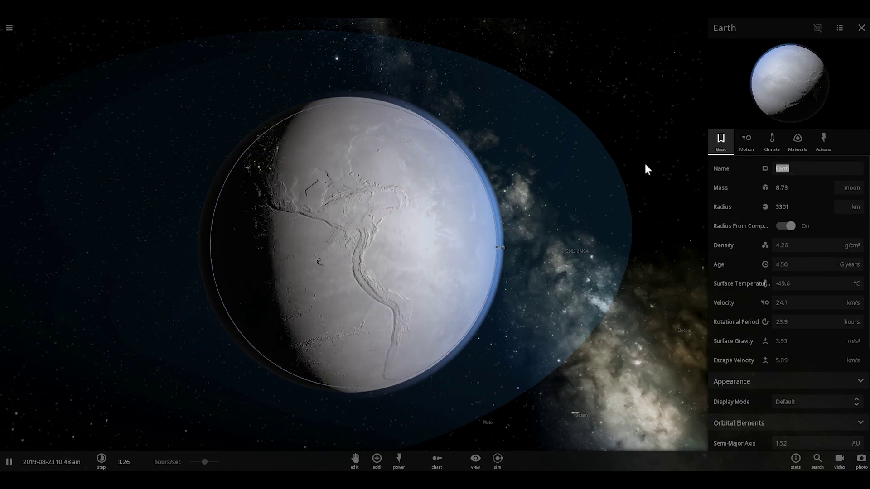
{"action": "type", "text": "MARS"}
{"action": "key", "text": "Return"}
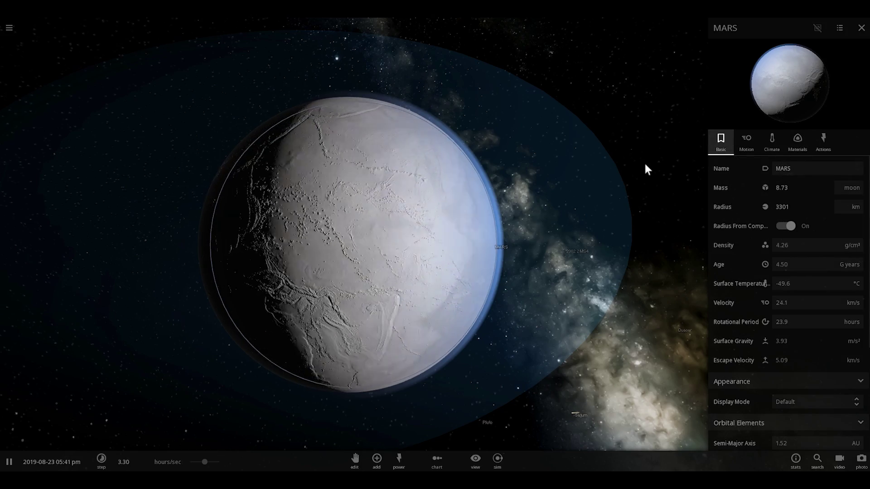
Step: Examine the renamed planet's frozen surface up close and review its climate, composition and greenhouse gas values
{"action": "right_click_drag", "start_coordinate": [274, 228], "coordinate": [349, 255]}
{"action": "scroll", "coordinate": [382, 257], "scroll_direction": "up", "scroll_amount": 3}
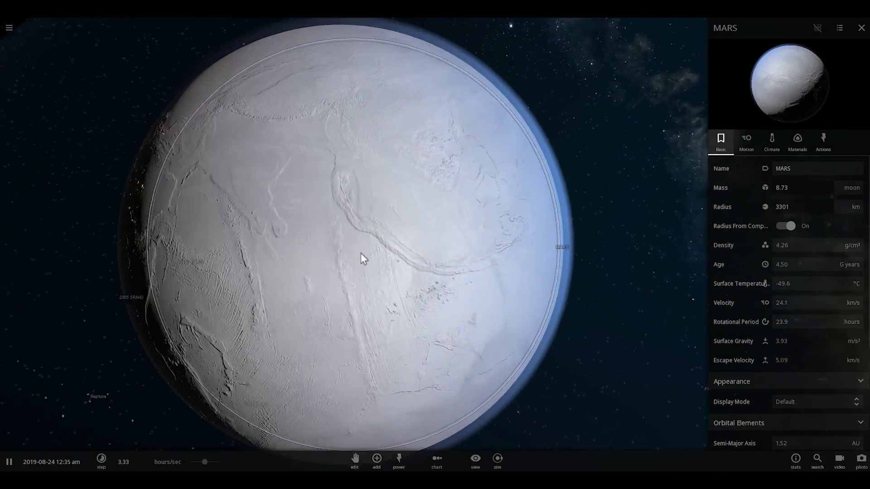
{"action": "scroll", "coordinate": [401, 261], "scroll_direction": "down", "scroll_amount": 3}
{"action": "left_click", "coordinate": [776, 147]}
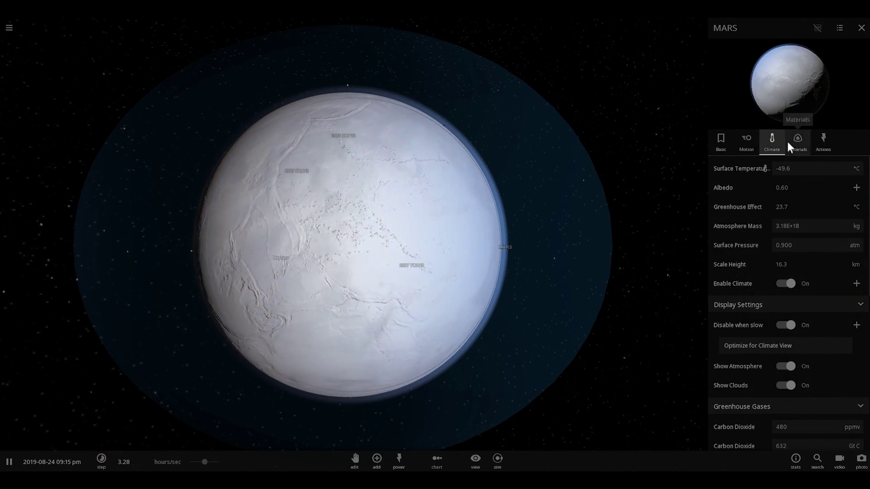
{"action": "scroll", "coordinate": [476, 229], "scroll_direction": "up", "scroll_amount": 5}
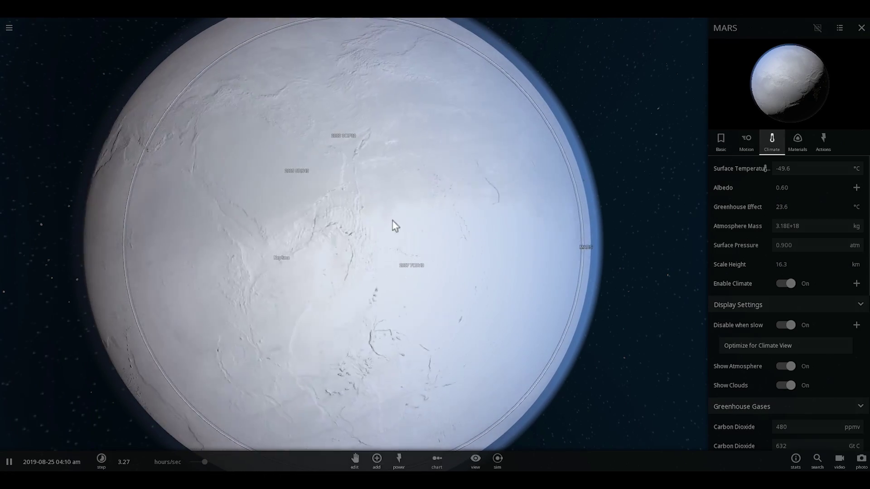
{"action": "left_click", "coordinate": [797, 143]}
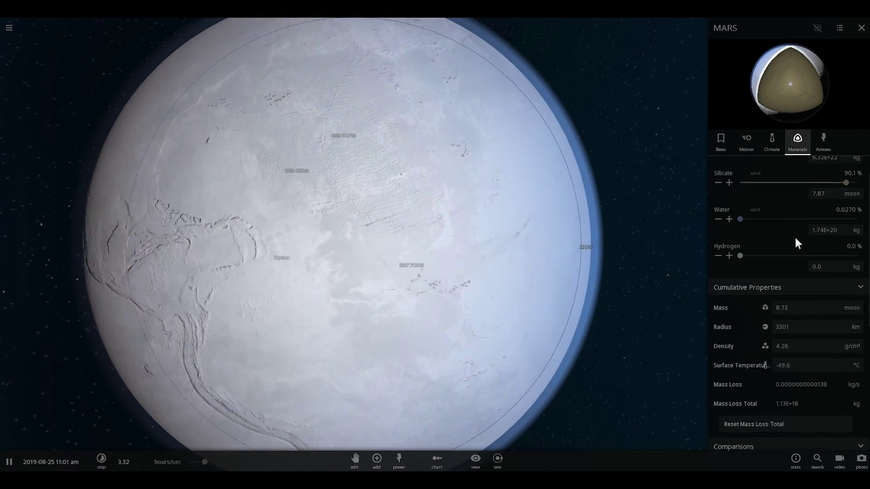
{"action": "scroll", "coordinate": [795, 254], "scroll_direction": "down", "scroll_amount": 2}
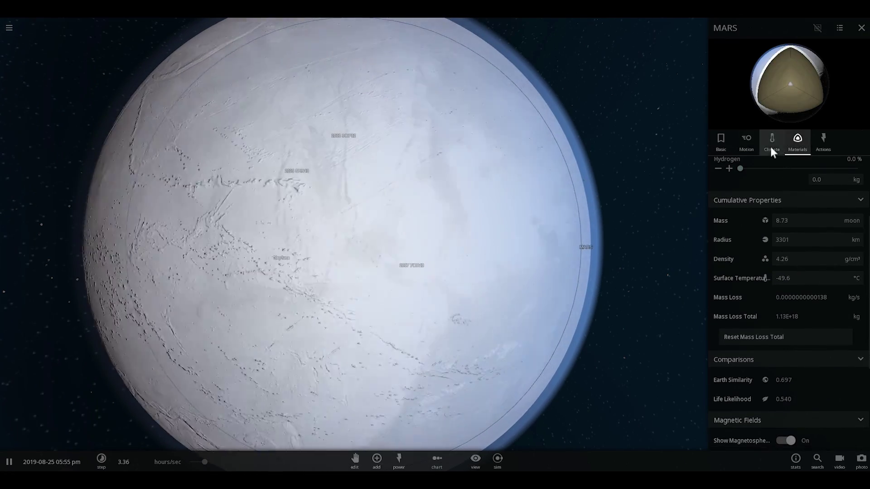
{"action": "left_click", "coordinate": [771, 143]}
{"action": "scroll", "coordinate": [761, 238], "scroll_direction": "down", "scroll_amount": 2}
{"action": "scroll", "coordinate": [762, 236], "scroll_direction": "up", "scroll_amount": 3}
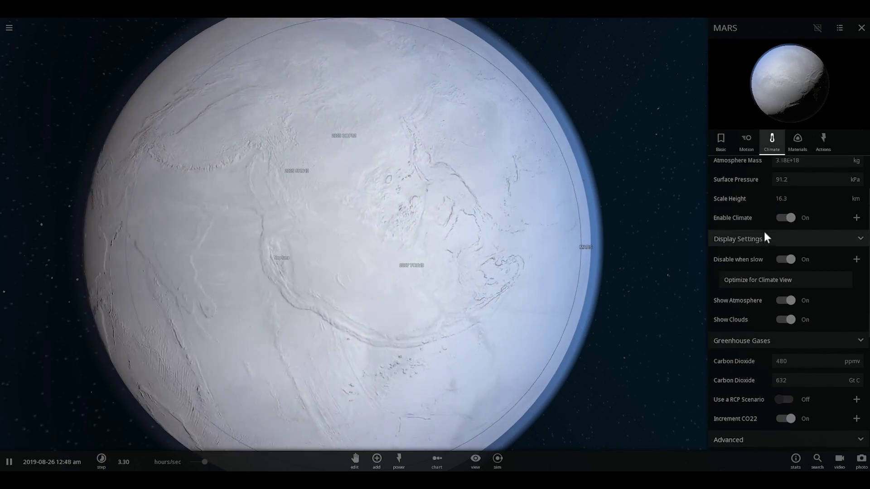
{"action": "scroll", "coordinate": [761, 236], "scroll_direction": "down", "scroll_amount": 3}
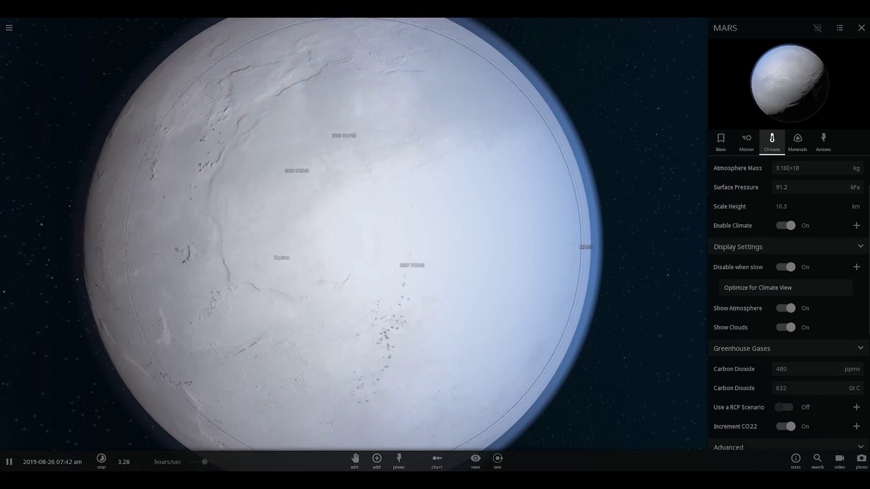
Step: Speed up the simulation to about 1.3 days per second
{"action": "left_click_drag", "start_coordinate": [210, 466], "coordinate": [242, 463]}
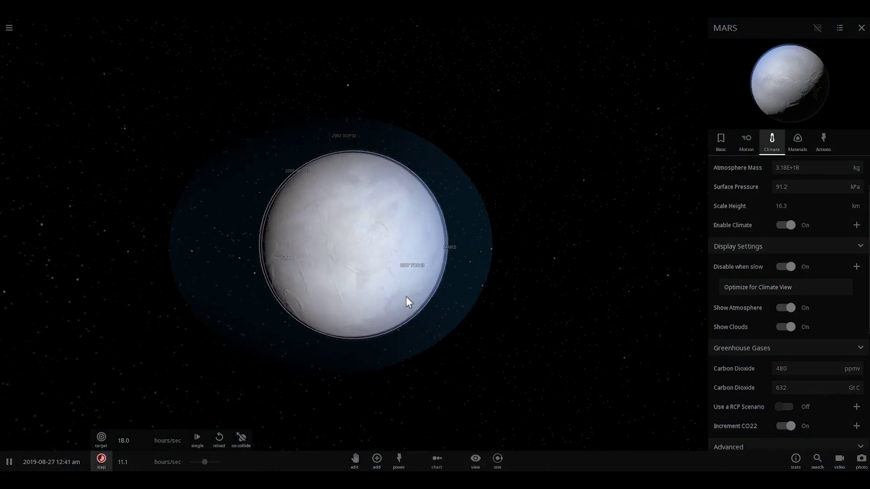
{"action": "scroll", "coordinate": [406, 297], "scroll_direction": "down", "scroll_amount": 5}
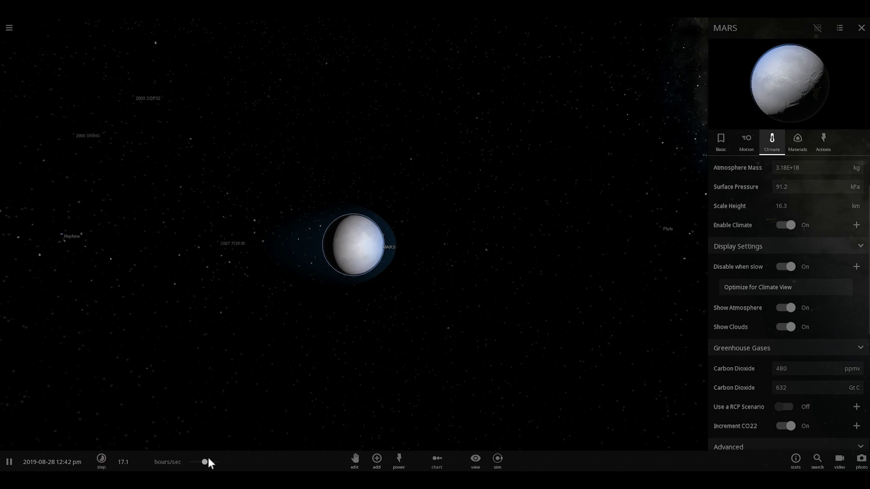
{"action": "scroll", "coordinate": [787, 287], "scroll_direction": "down", "scroll_amount": 1}
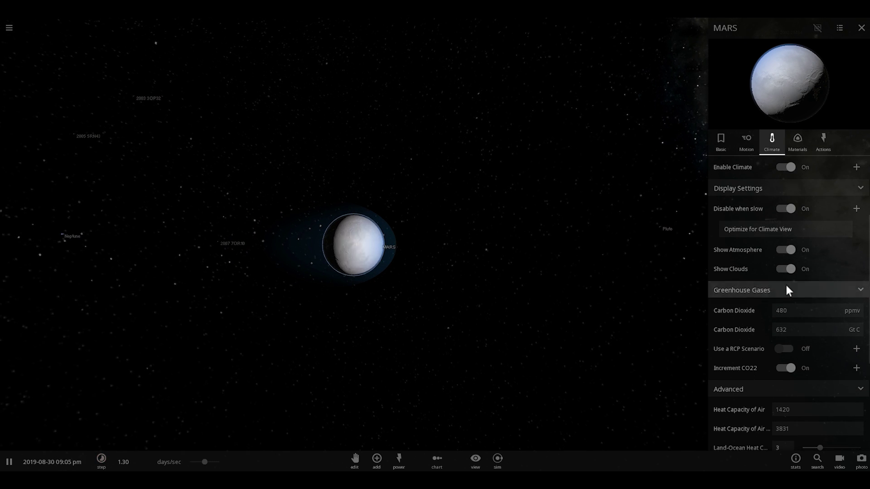
Step: Examine the renamed planet's greenhouse gas and advanced climate settings, and look at its surface from different sides
{"action": "scroll", "coordinate": [787, 287], "scroll_direction": "up", "scroll_amount": 1}
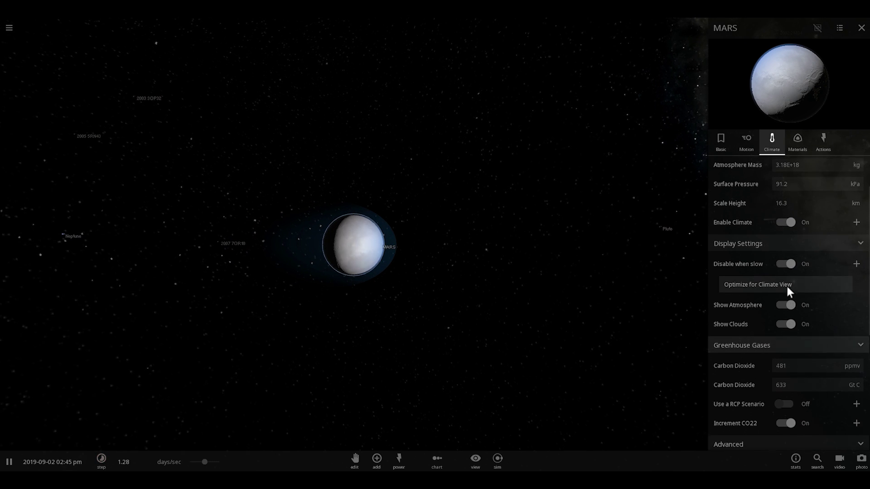
{"action": "scroll", "coordinate": [793, 292], "scroll_direction": "down", "scroll_amount": 1}
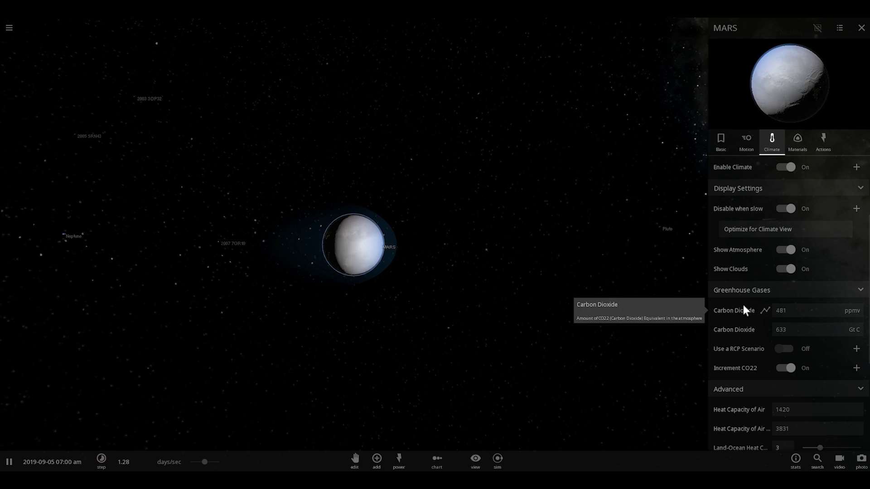
{"action": "scroll", "coordinate": [743, 307], "scroll_direction": "down", "scroll_amount": 2}
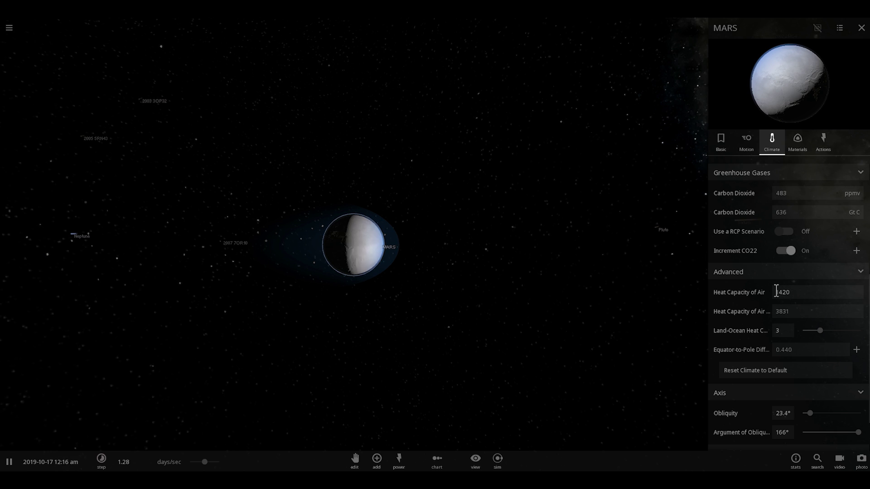
{"action": "scroll", "coordinate": [560, 276], "scroll_direction": "up", "scroll_amount": 5}
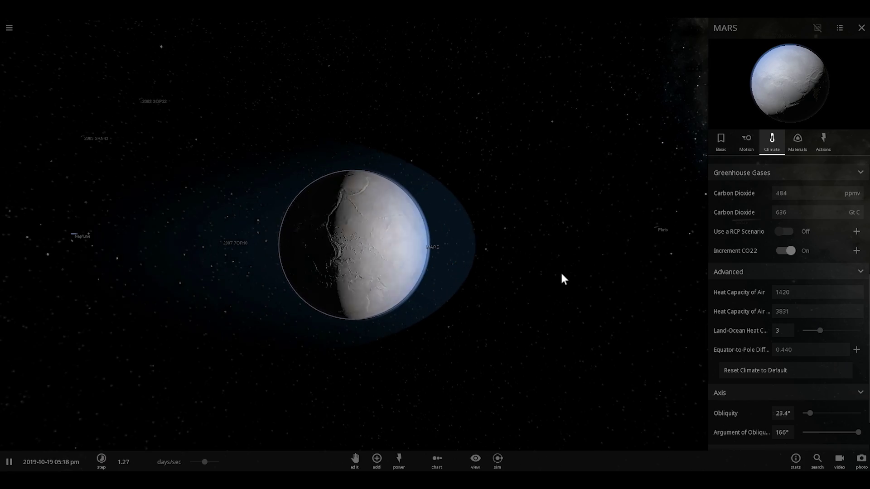
{"action": "right_click_drag", "start_coordinate": [562, 274], "coordinate": [573, 274]}
{"action": "scroll", "coordinate": [569, 275], "scroll_direction": "up", "scroll_amount": 3}
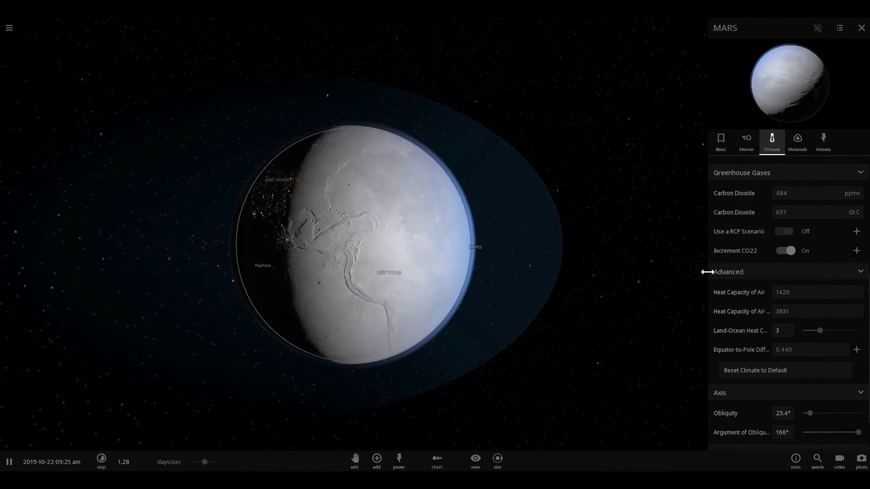
{"action": "right_click_drag", "start_coordinate": [623, 287], "coordinate": [548, 297]}
{"action": "scroll", "coordinate": [570, 291], "scroll_direction": "up", "scroll_amount": 3}
{"action": "scroll", "coordinate": [569, 292], "scroll_direction": "down", "scroll_amount": 3}
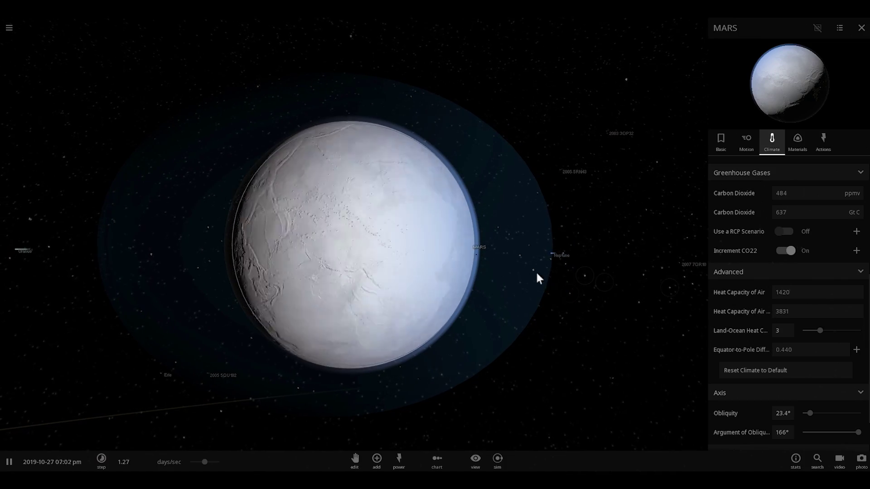
{"action": "right_click_drag", "start_coordinate": [342, 219], "coordinate": [395, 230]}
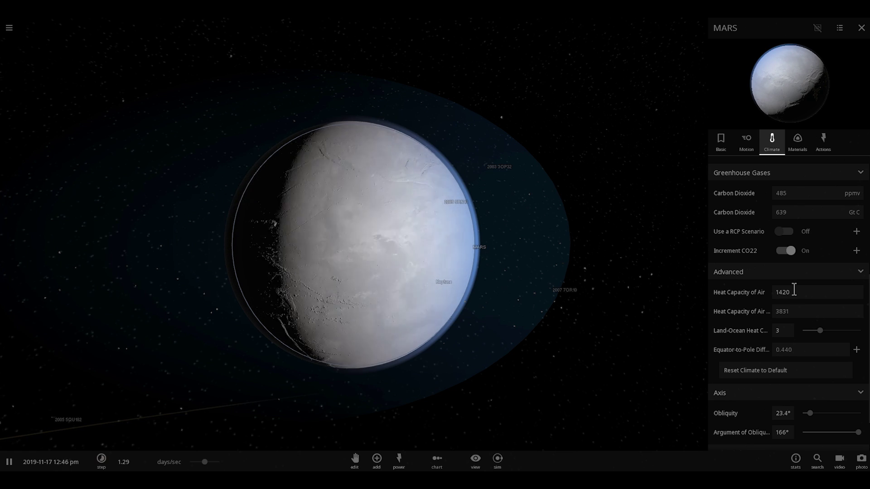
Step: Add a real Mars in orbit around the Sun and examine its climate settings for comparison
{"action": "scroll", "coordinate": [538, 313], "scroll_direction": "down", "scroll_amount": 5}
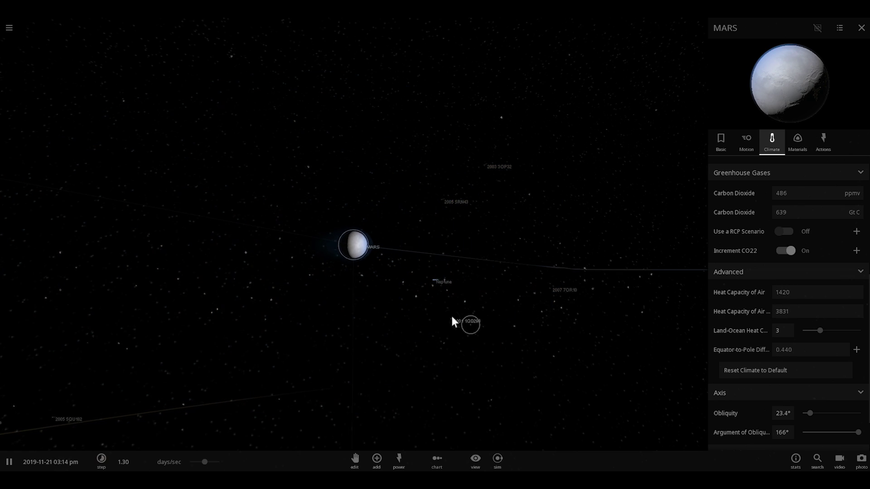
{"action": "scroll", "coordinate": [453, 321], "scroll_direction": "down", "scroll_amount": 5}
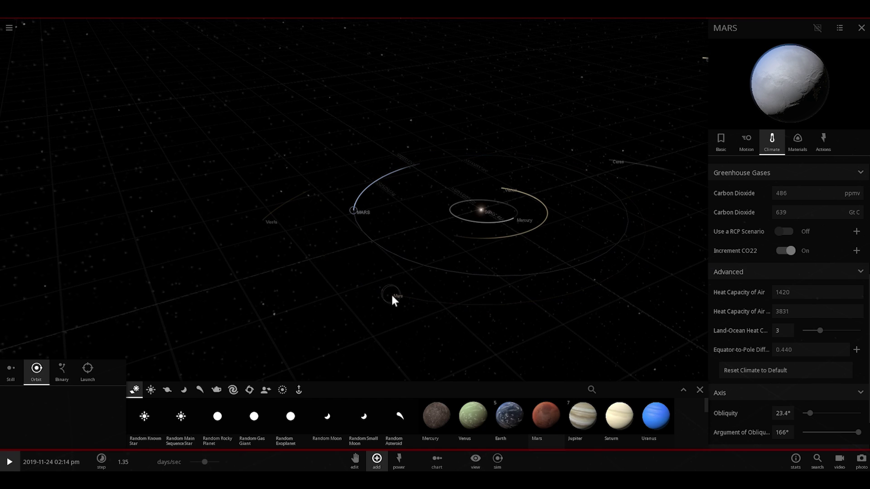
{"action": "left_click", "coordinate": [390, 293]}
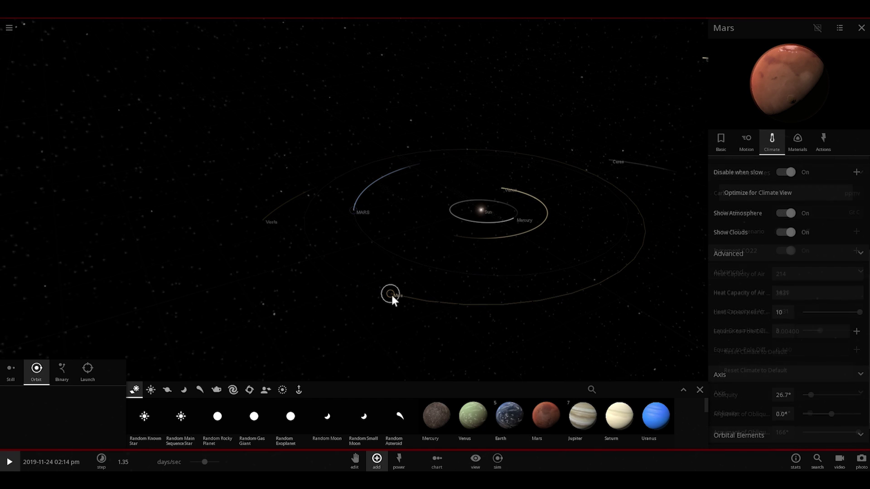
{"action": "scroll", "coordinate": [786, 227], "scroll_direction": "down", "scroll_amount": 2}
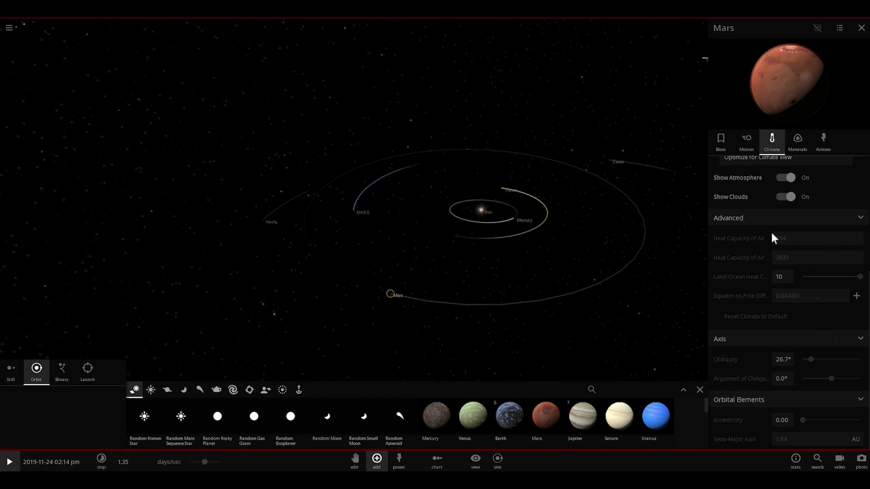
{"action": "scroll", "coordinate": [771, 230], "scroll_direction": "up", "scroll_amount": 3}
{"action": "scroll", "coordinate": [784, 204], "scroll_direction": "up", "scroll_amount": 5}
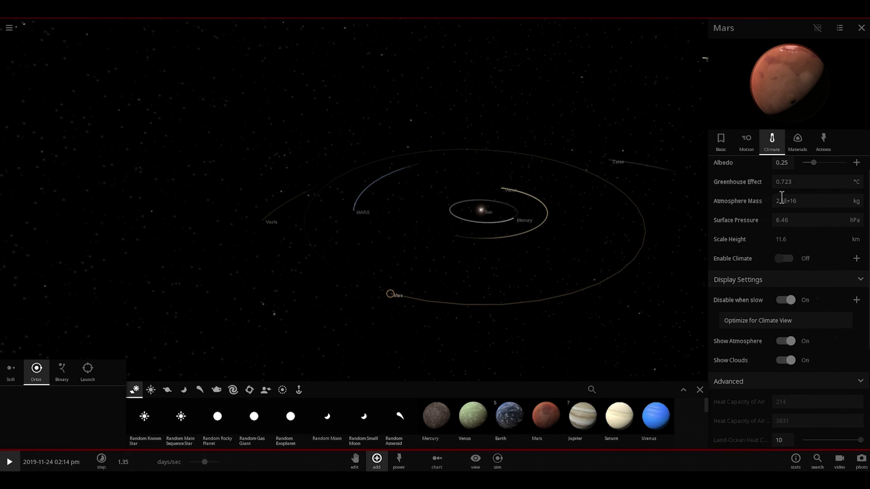
{"action": "scroll", "coordinate": [791, 277], "scroll_direction": "down", "scroll_amount": 3}
{"action": "scroll", "coordinate": [786, 283], "scroll_direction": "down", "scroll_amount": 3}
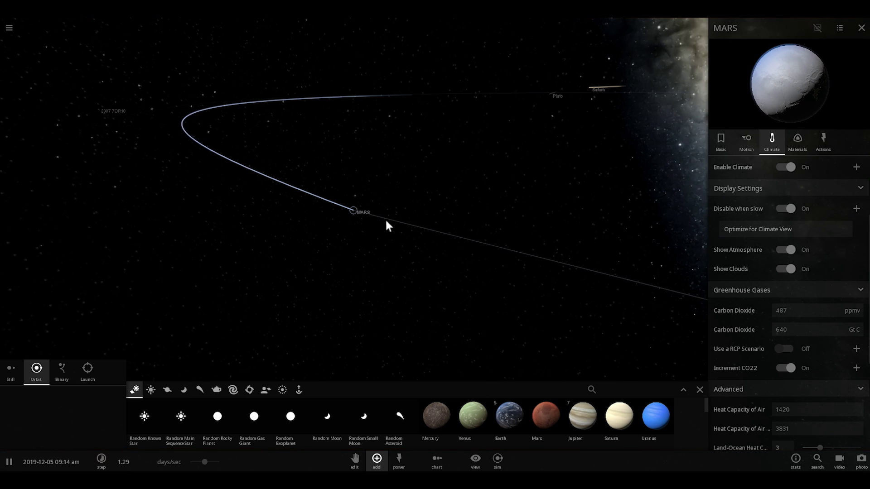
Step: Set the heat capacity of air on the renamed planet MARS to 1660
{"action": "scroll", "coordinate": [782, 272], "scroll_direction": "down", "scroll_amount": 2}
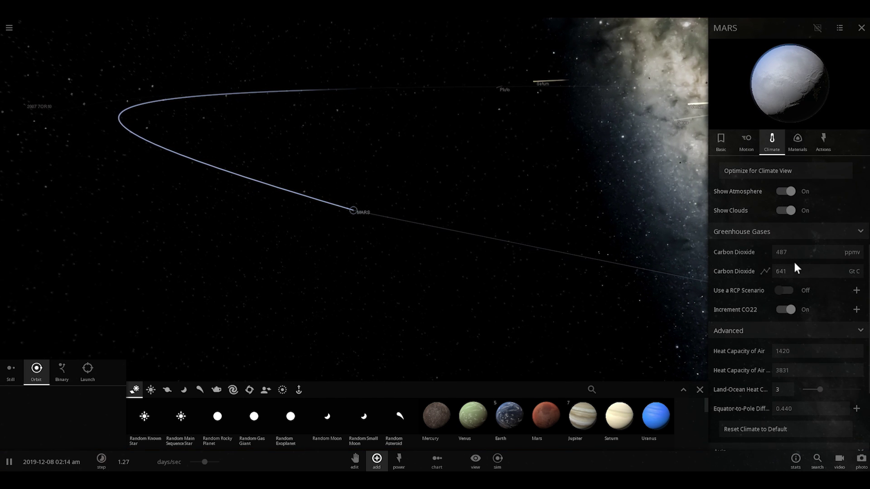
{"action": "scroll", "coordinate": [800, 279], "scroll_direction": "down", "scroll_amount": 2}
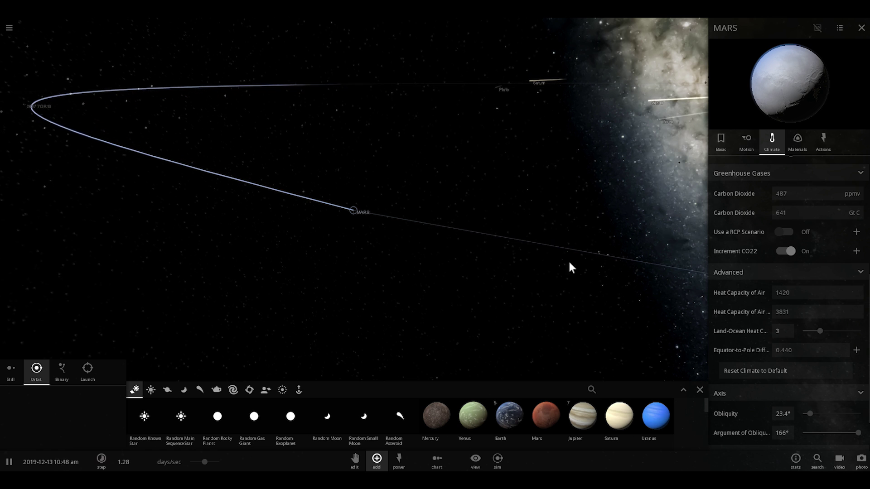
{"action": "scroll", "coordinate": [796, 224], "scroll_direction": "up", "scroll_amount": 8}
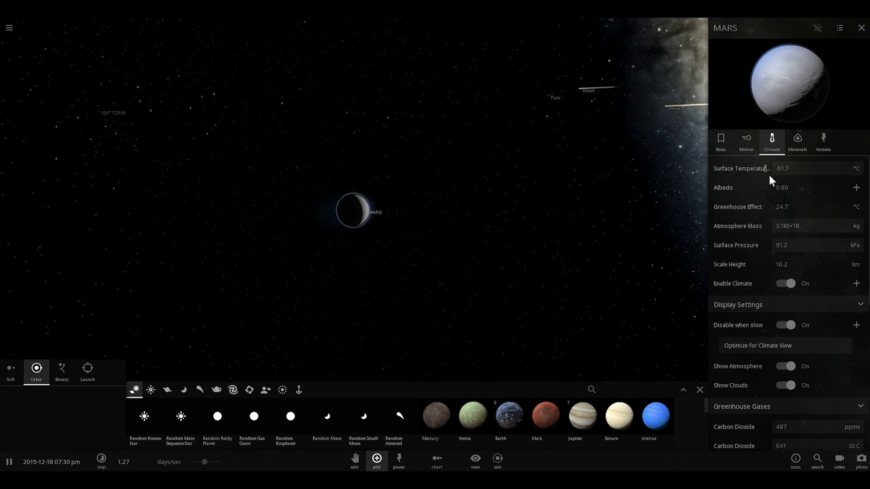
{"action": "scroll", "coordinate": [802, 227], "scroll_direction": "down", "scroll_amount": 8}
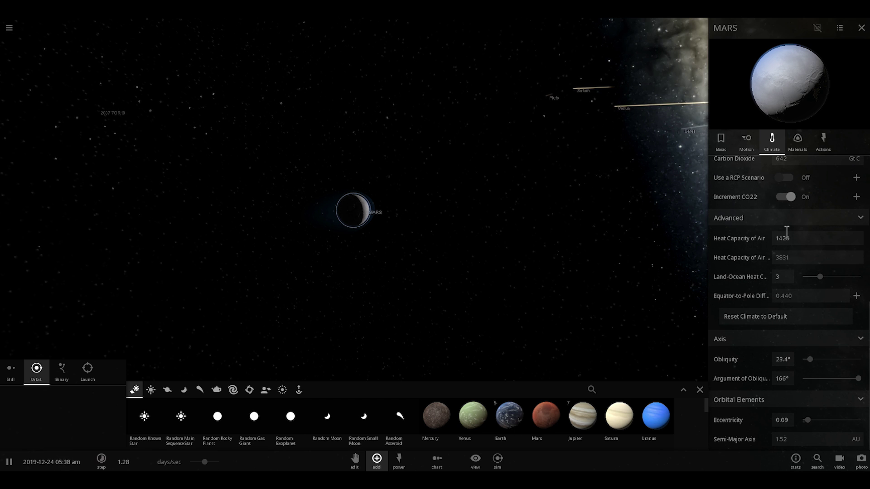
{"action": "scroll", "coordinate": [554, 249], "scroll_direction": "up", "scroll_amount": 5}
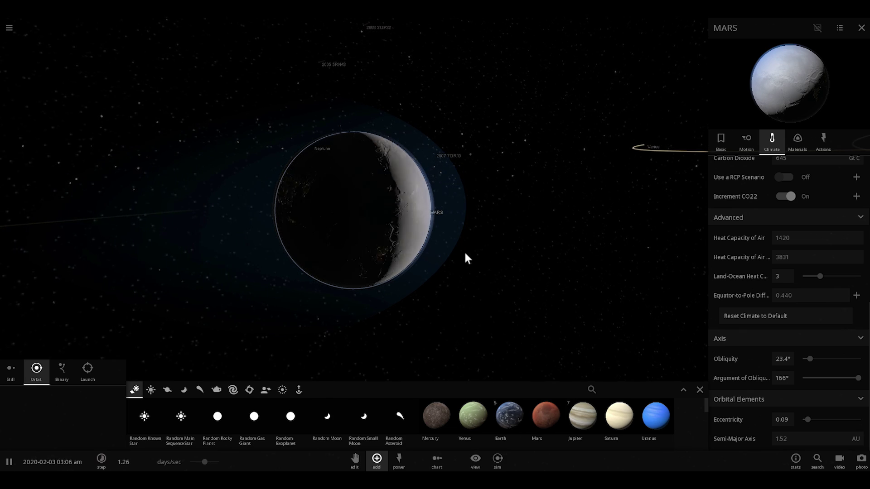
{"action": "scroll", "coordinate": [429, 253], "scroll_direction": "up", "scroll_amount": 3}
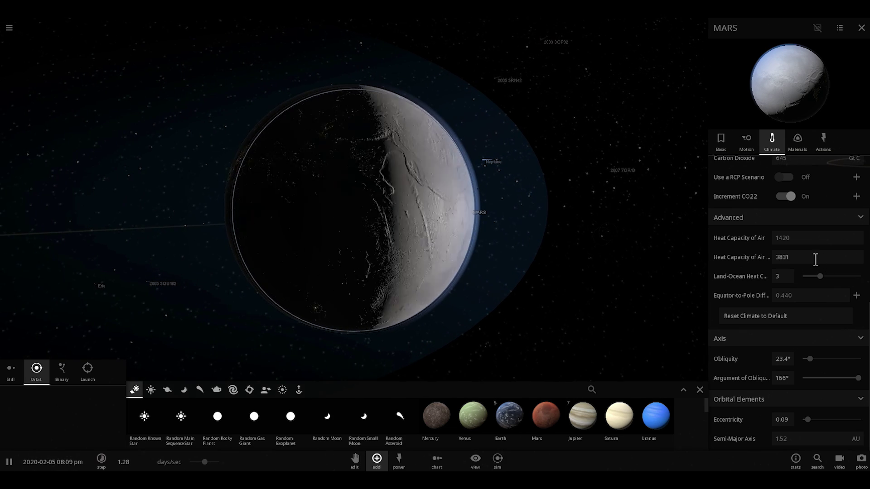
{"action": "left_click", "coordinate": [791, 238]}
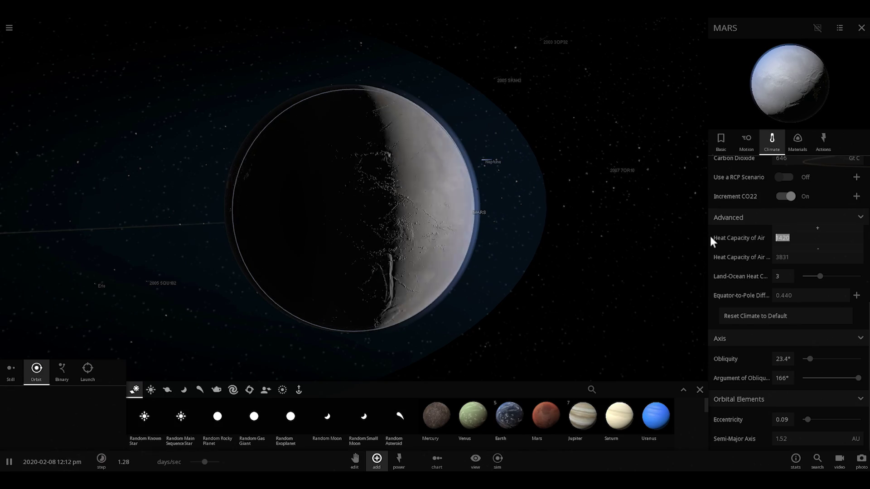
{"action": "type", "text": "1660"}
{"action": "key", "text": "Return"}
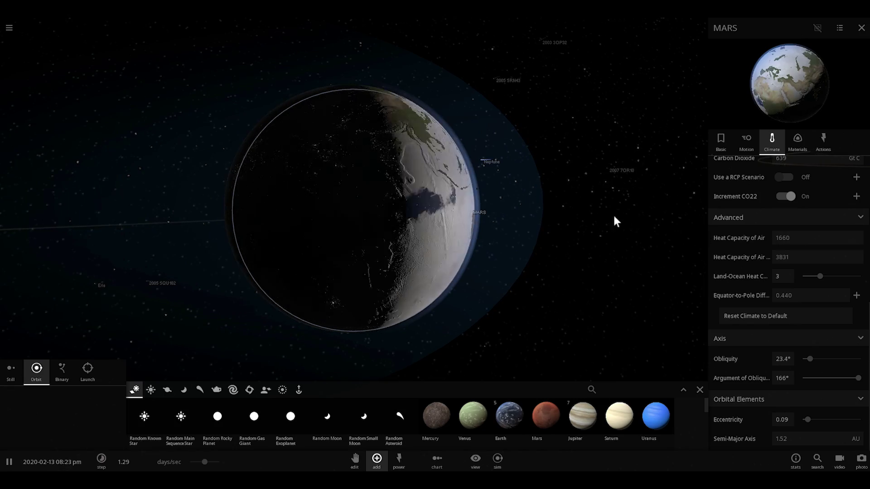
Step: Slow the simulation to about 3 hours per second and examine MARS's climate values and frozen surface
{"action": "scroll", "coordinate": [482, 219], "scroll_direction": "up", "scroll_amount": 4}
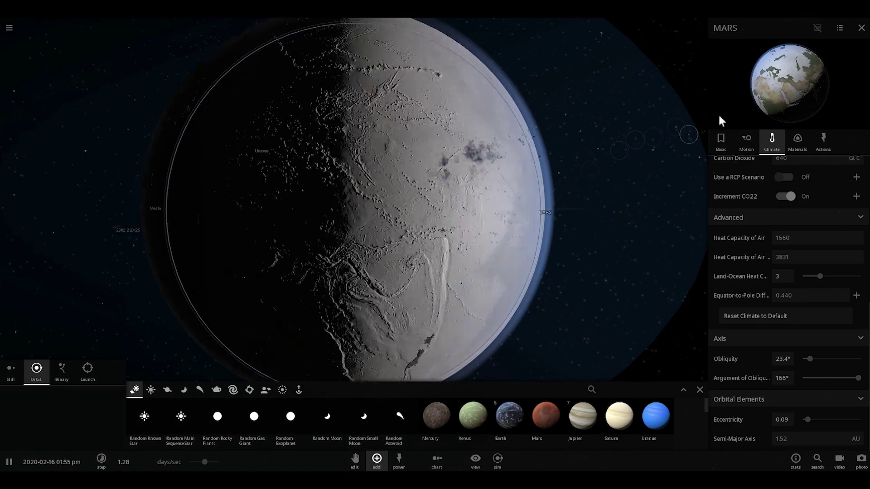
{"action": "scroll", "coordinate": [488, 184], "scroll_direction": "down", "scroll_amount": 5}
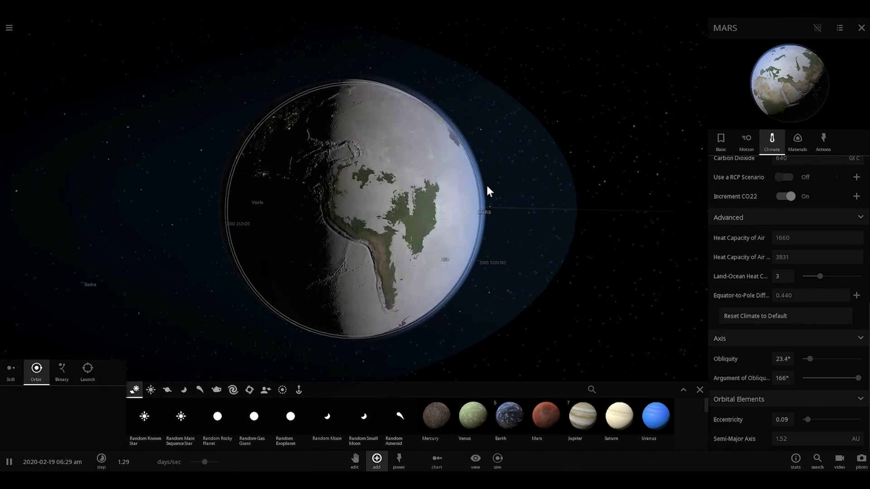
{"action": "left_click_drag", "start_coordinate": [205, 463], "coordinate": [189, 462]}
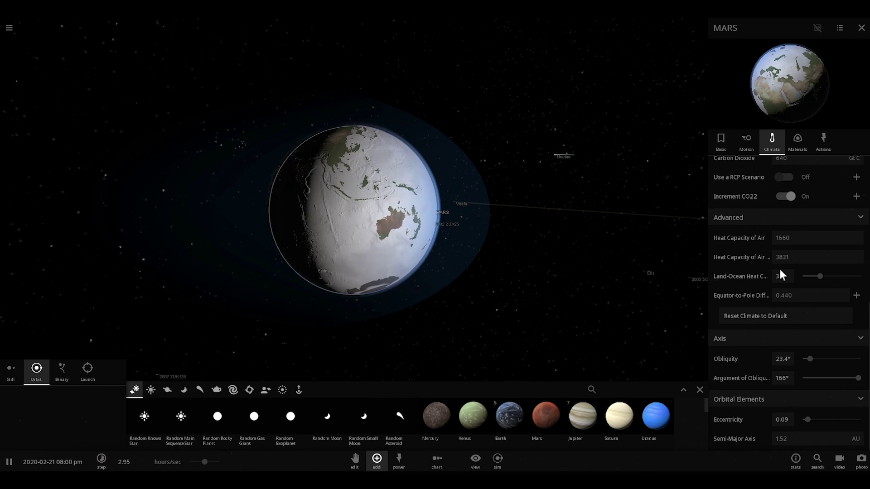
{"action": "scroll", "coordinate": [754, 235], "scroll_direction": "up", "scroll_amount": 6}
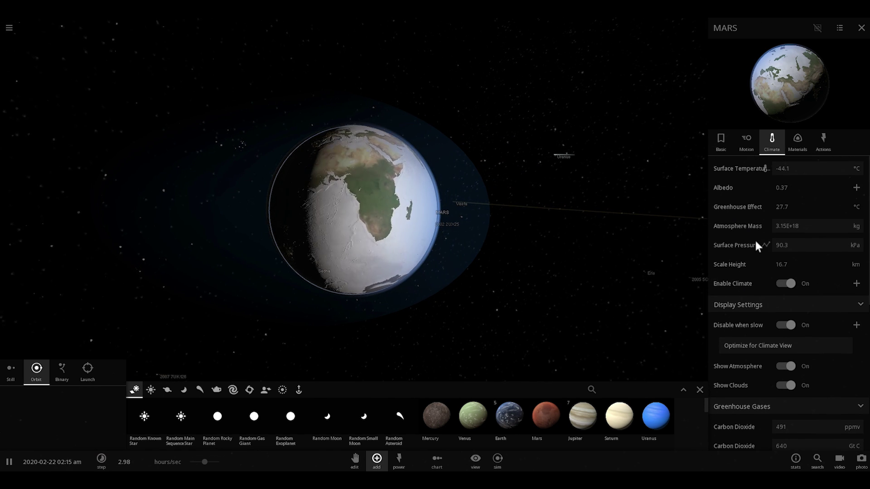
{"action": "scroll", "coordinate": [585, 231], "scroll_direction": "up", "scroll_amount": 3}
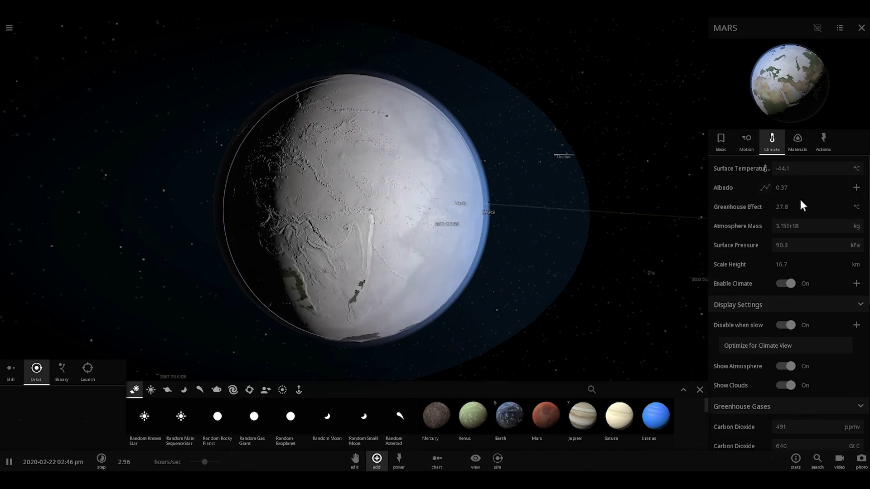
{"action": "scroll", "coordinate": [583, 212], "scroll_direction": "up", "scroll_amount": 2}
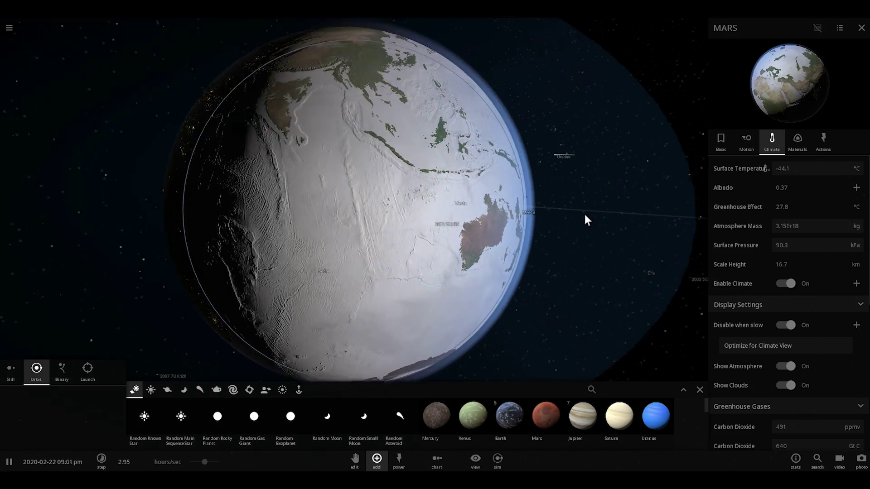
{"action": "scroll", "coordinate": [584, 214], "scroll_direction": "down", "scroll_amount": 2}
{"action": "right_click_drag", "start_coordinate": [583, 214], "coordinate": [516, 214]}
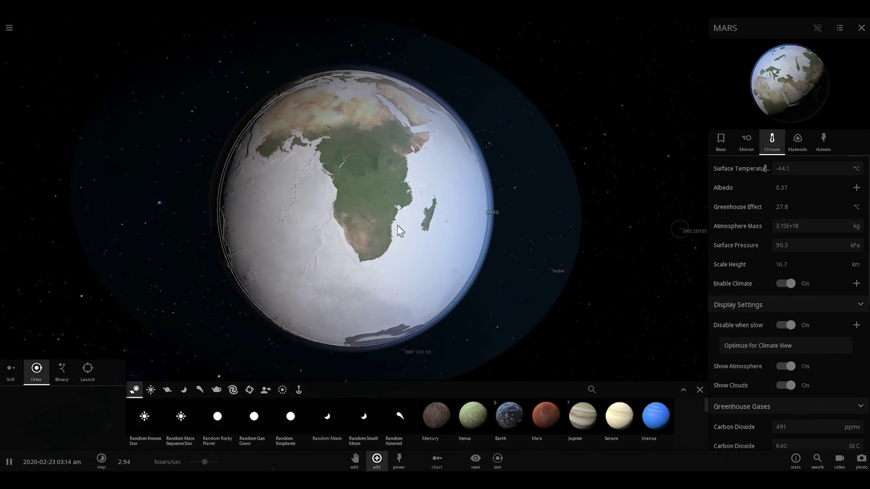
Step: Speed up the simulation to about 2.5 days per second and set MARS's carbon dioxide concentration to 20000 ppmv
{"action": "mouse_move", "coordinate": [207, 462]}
{"action": "left_mouse_down"}
{"action": "mouse_move", "coordinate": [219, 463]}
{"action": "mouse_move", "coordinate": [203, 467]}
{"action": "mouse_move", "coordinate": [213, 467]}
{"action": "left_mouse_up"}
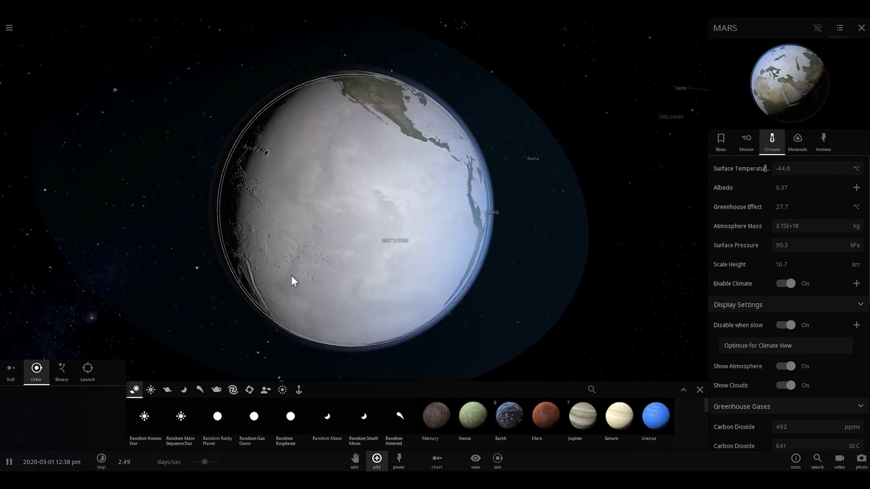
{"action": "scroll", "coordinate": [776, 283], "scroll_direction": "down", "scroll_amount": 5}
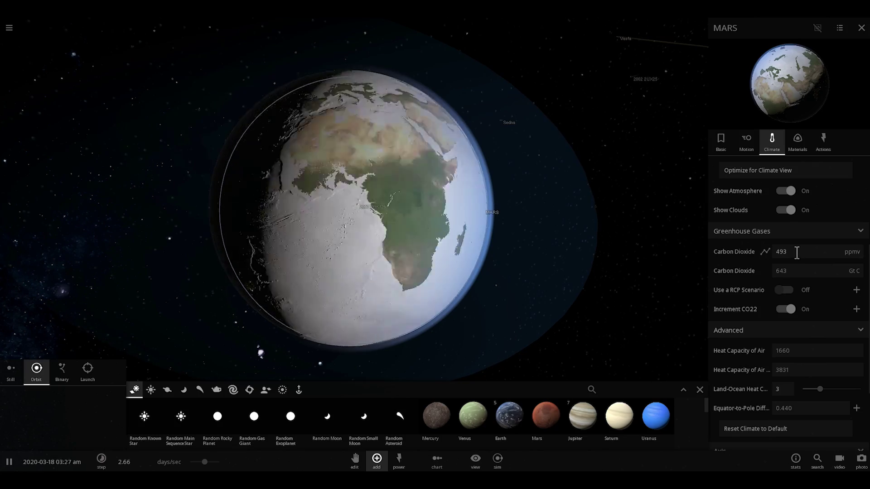
{"action": "left_click", "coordinate": [797, 252]}
{"action": "key", "text": "BackSpace"}
{"action": "key", "text": "BackSpace"}
{"action": "key", "text": "BackSpace"}
{"action": "type", "text": "20"}
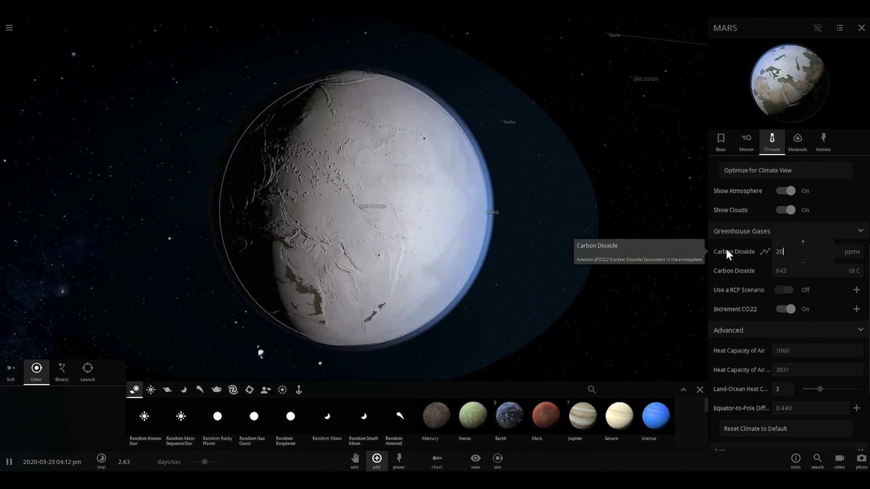
{"action": "type", "text": "000"}
{"action": "key", "text": "Return"}
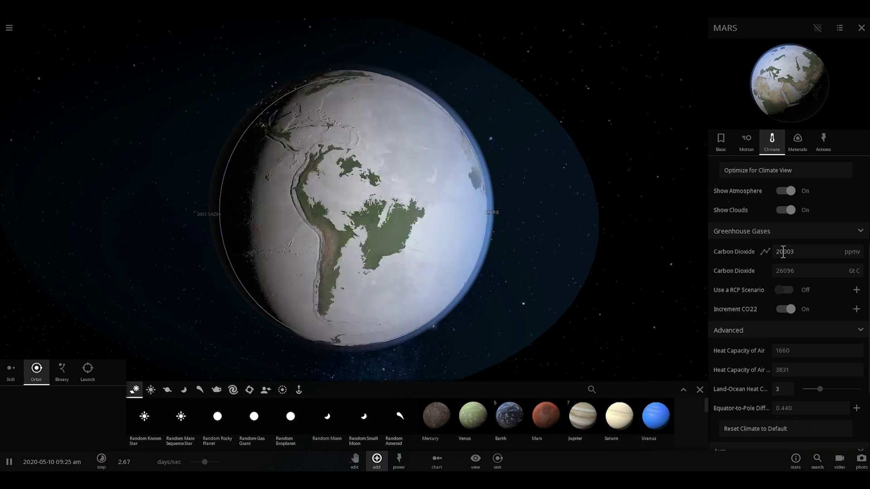
Step: Check how MARS's surface temperature and greenhouse effect respond to the added carbon dioxide
{"action": "scroll", "coordinate": [795, 236], "scroll_direction": "up", "scroll_amount": 4}
{"action": "scroll", "coordinate": [793, 242], "scroll_direction": "down", "scroll_amount": 3}
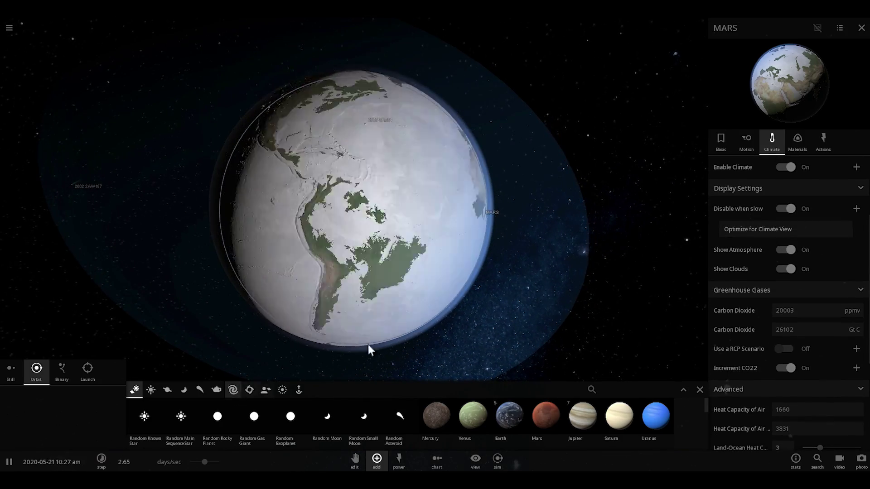
{"action": "scroll", "coordinate": [752, 277], "scroll_direction": "down", "scroll_amount": 1}
{"action": "scroll", "coordinate": [752, 274], "scroll_direction": "up", "scroll_amount": 3}
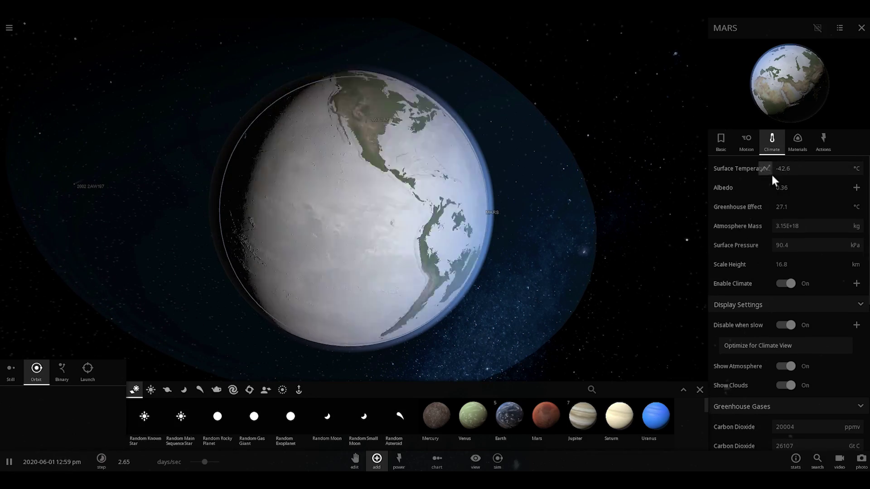
{"action": "scroll", "coordinate": [498, 213], "scroll_direction": "down", "scroll_amount": 5}
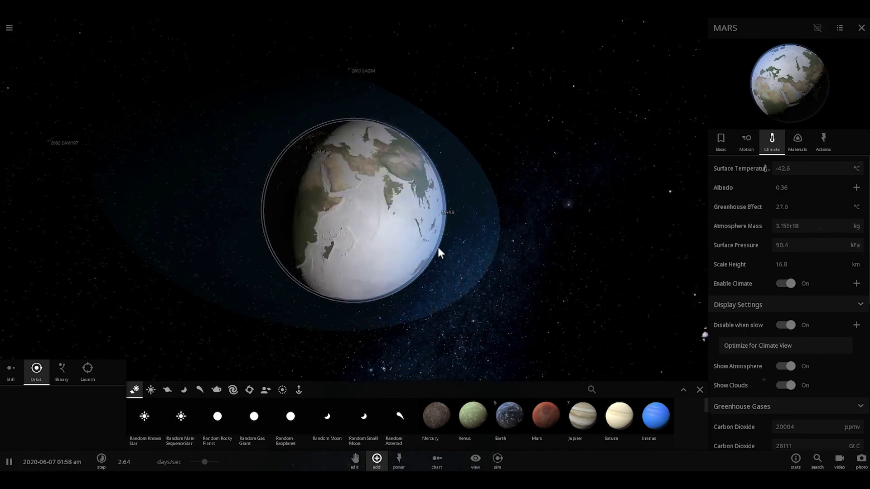
Step: Close the object library and speed up the simulation to about 1.35 months per second while observing the planet's surface
{"action": "left_click", "coordinate": [701, 390]}
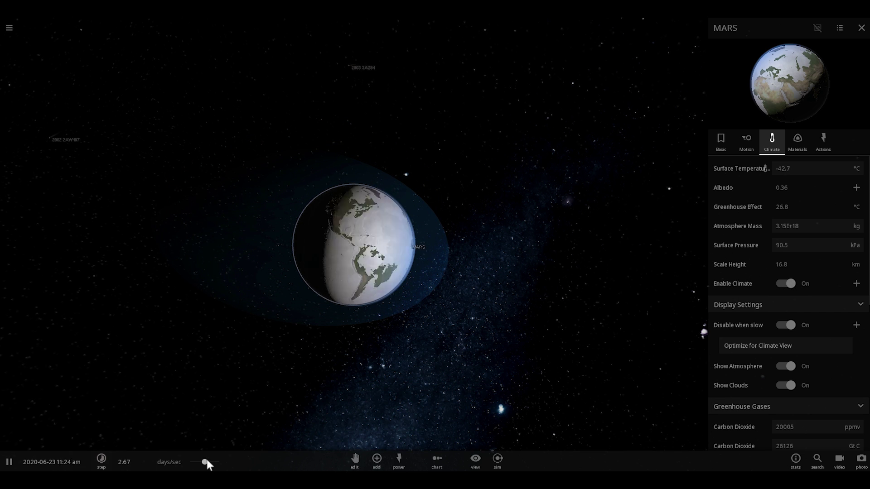
{"action": "mouse_move", "coordinate": [221, 461]}
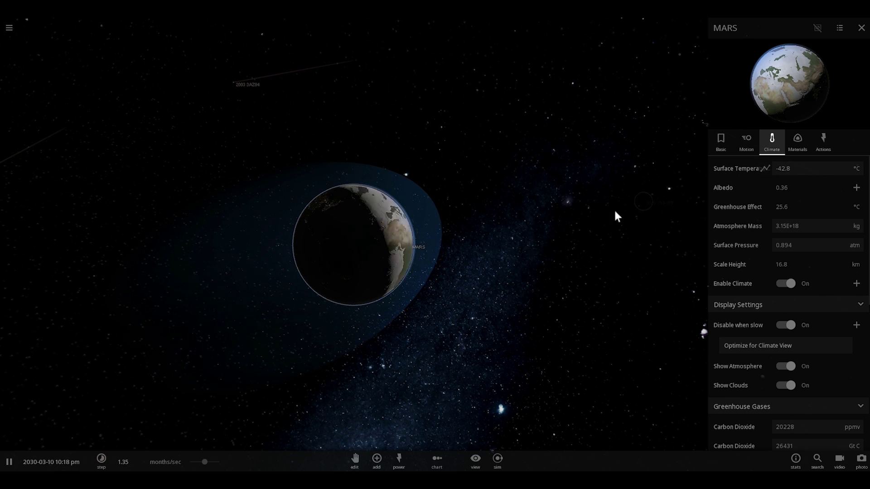
{"action": "scroll", "coordinate": [585, 225], "scroll_direction": "up", "scroll_amount": 4}
{"action": "left_click_drag", "start_coordinate": [466, 224], "coordinate": [515, 218]}
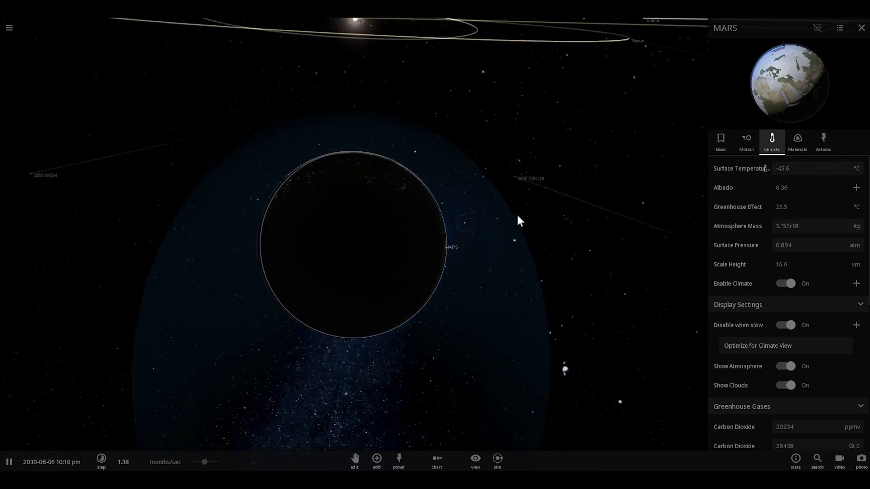
{"action": "scroll", "coordinate": [408, 233], "scroll_direction": "up", "scroll_amount": 4}
{"action": "left_click_drag", "start_coordinate": [366, 239], "coordinate": [535, 240]}
{"action": "scroll", "coordinate": [544, 244], "scroll_direction": "down", "scroll_amount": 4}
Step: Set MARS's carbon dioxide concentration to 39000 ppmv and turn off the automatic CO2 increment
{"action": "scroll", "coordinate": [795, 285], "scroll_direction": "down", "scroll_amount": 2}
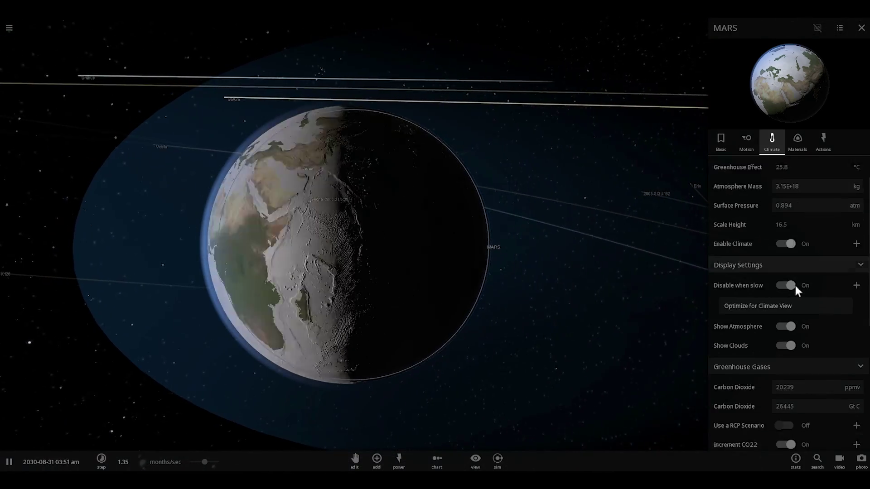
{"action": "scroll", "coordinate": [796, 288], "scroll_direction": "down", "scroll_amount": 2}
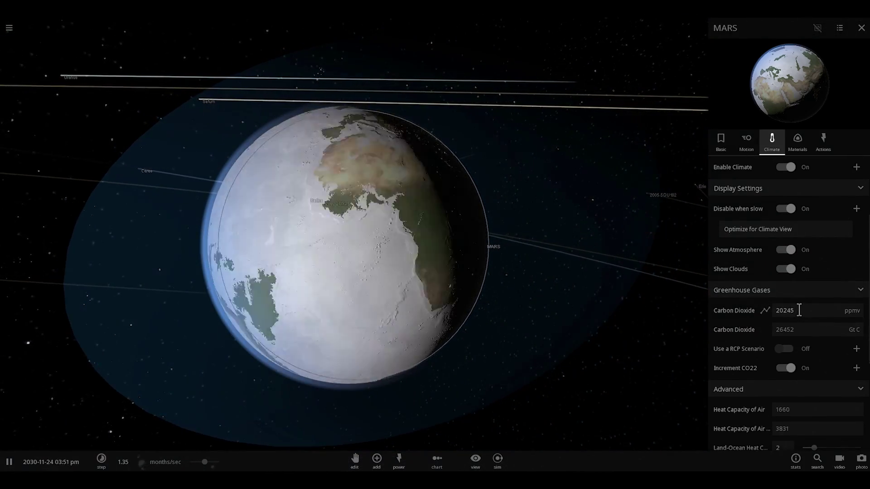
{"action": "double_click", "coordinate": [800, 311]}
{"action": "type", "text": "39000"}
{"action": "key", "text": "Return"}
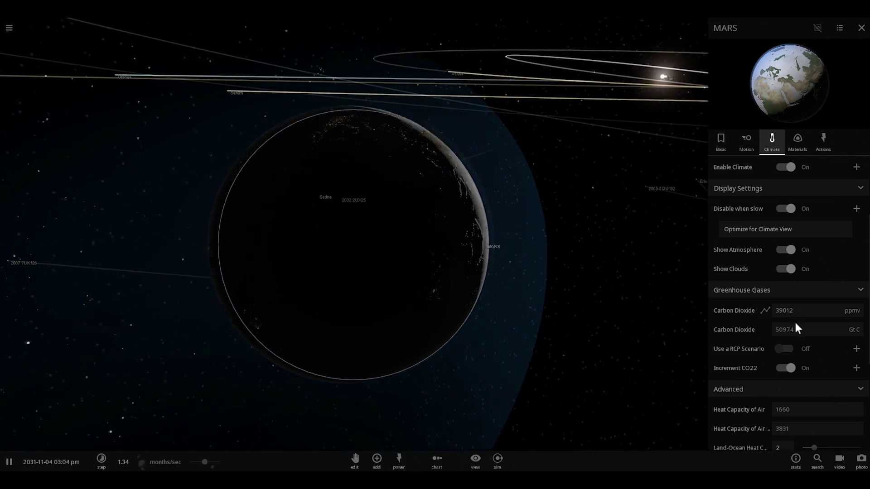
{"action": "left_click", "coordinate": [789, 369]}
Step: Check MARS's surface temperature and greenhouse effect, and speed up the simulation further
{"action": "scroll", "coordinate": [780, 319], "scroll_direction": "up", "scroll_amount": 1}
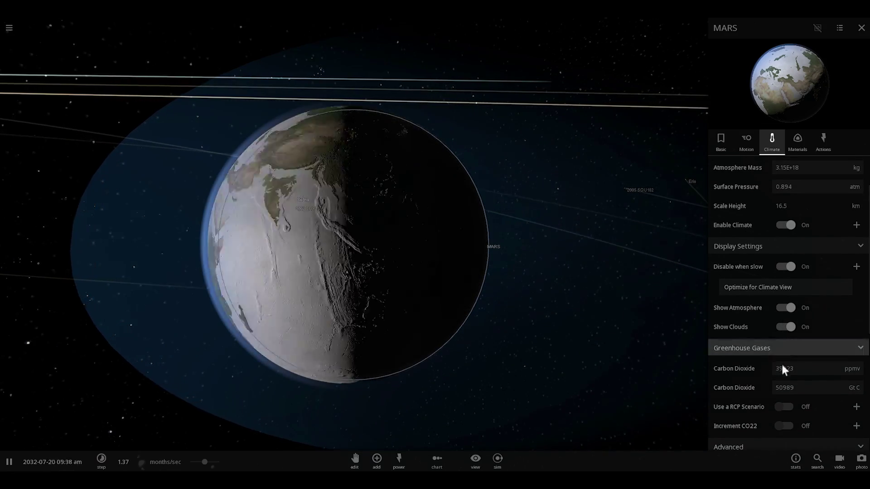
{"action": "scroll", "coordinate": [767, 356], "scroll_direction": "up", "scroll_amount": 1}
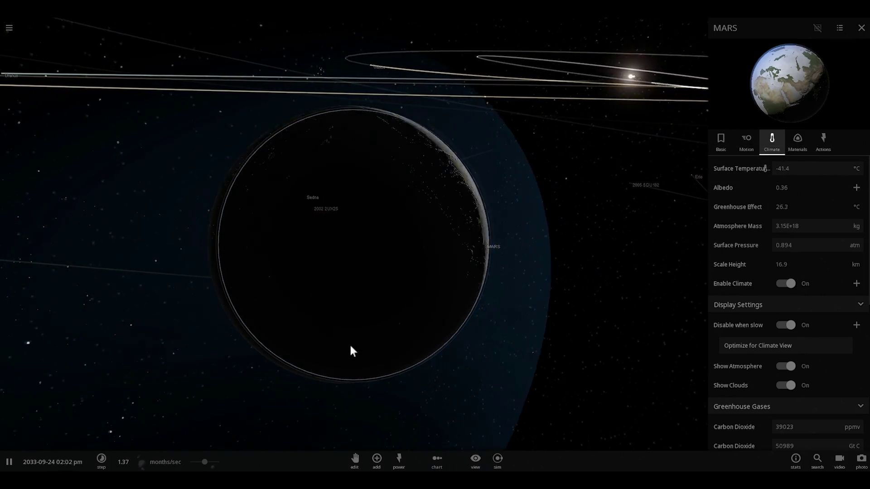
{"action": "left_click_drag", "start_coordinate": [205, 462], "coordinate": [217, 464]}
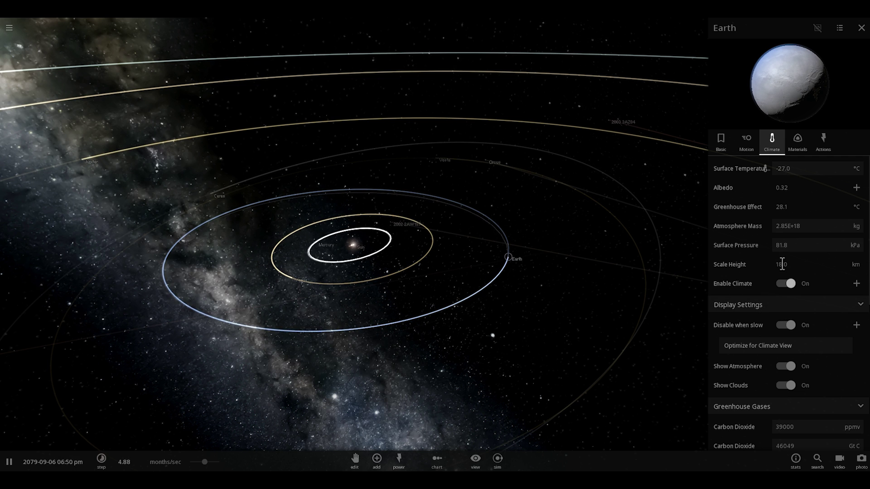
Step: Examine Earth's greenhouse gas settings, heat capacity of air and general climate values
{"action": "scroll", "coordinate": [787, 268], "scroll_direction": "down", "scroll_amount": 3}
{"action": "scroll", "coordinate": [790, 268], "scroll_direction": "down", "scroll_amount": 3}
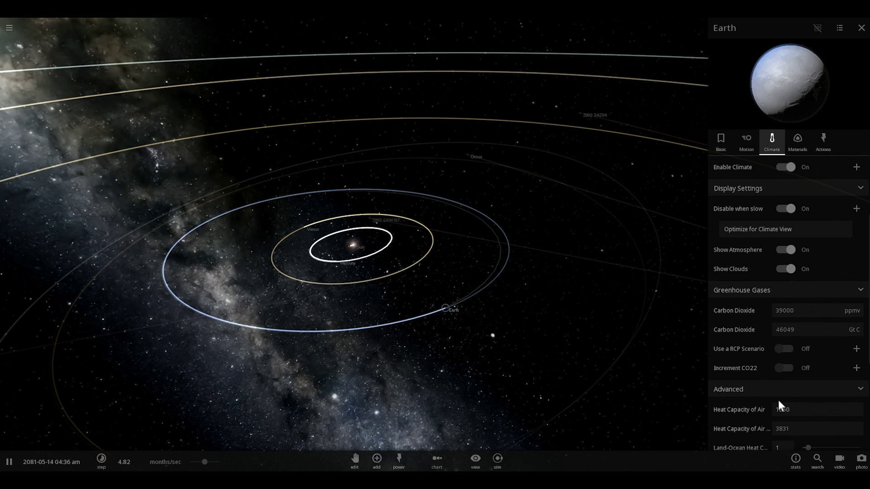
{"action": "scroll", "coordinate": [786, 389], "scroll_direction": "up", "scroll_amount": 6}
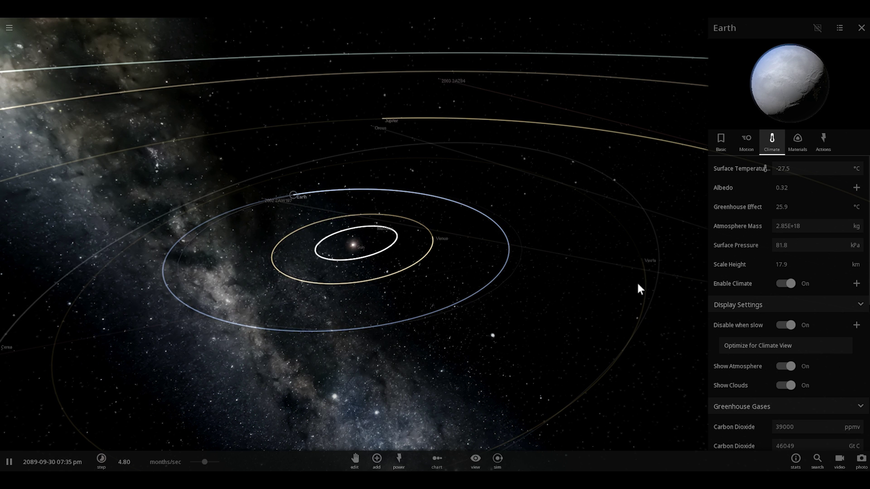
{"action": "scroll", "coordinate": [751, 300], "scroll_direction": "down", "scroll_amount": 3}
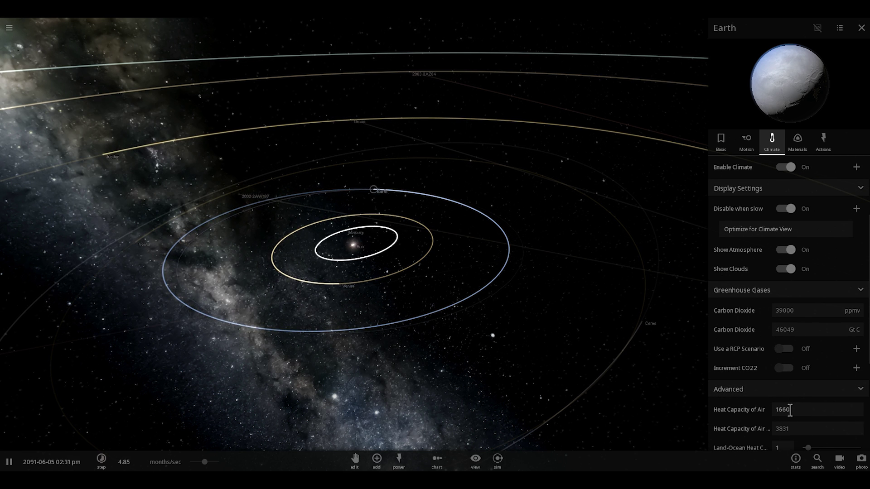
{"action": "scroll", "coordinate": [790, 409], "scroll_direction": "up", "scroll_amount": 3}
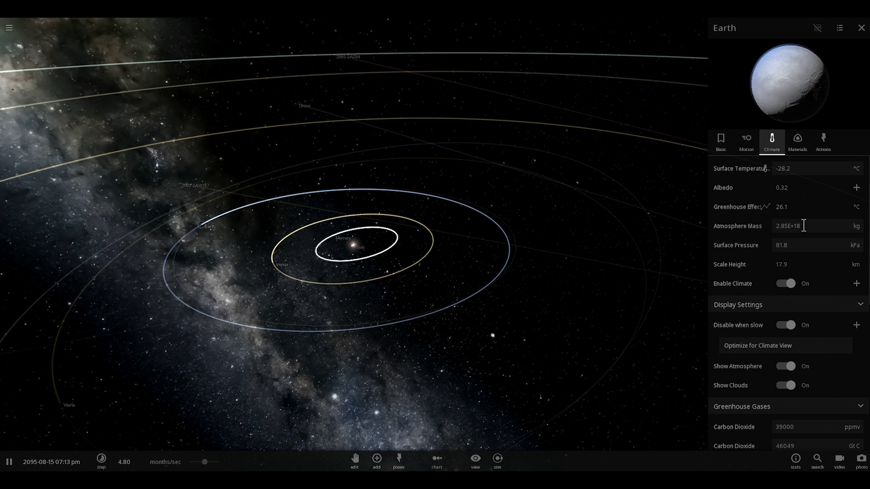
Step: Switch Earth's surface pressure unit to atm and set the pressure to 3 atm
{"action": "left_click", "coordinate": [859, 248]}
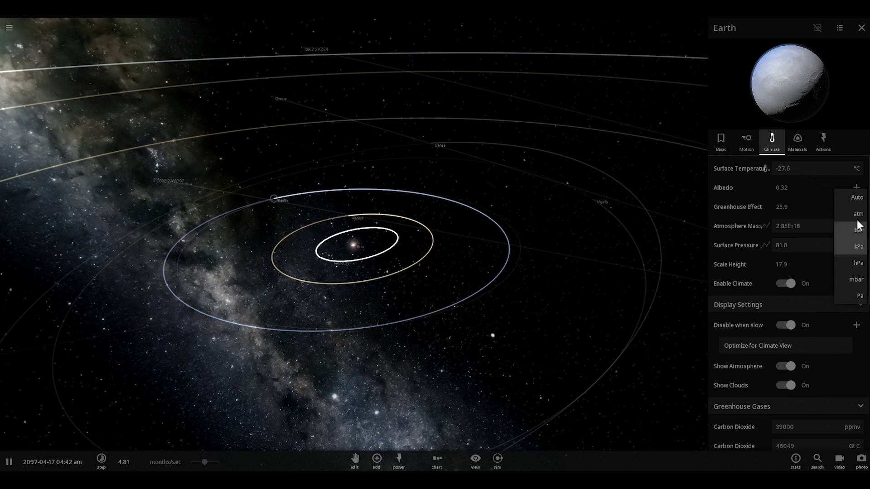
{"action": "left_click", "coordinate": [846, 212]}
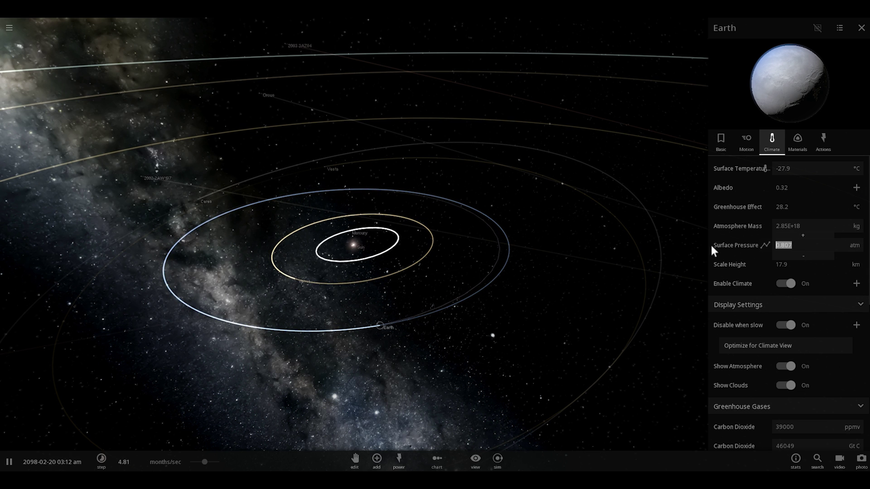
{"action": "type", "text": "3"}
{"action": "key", "text": "Return"}
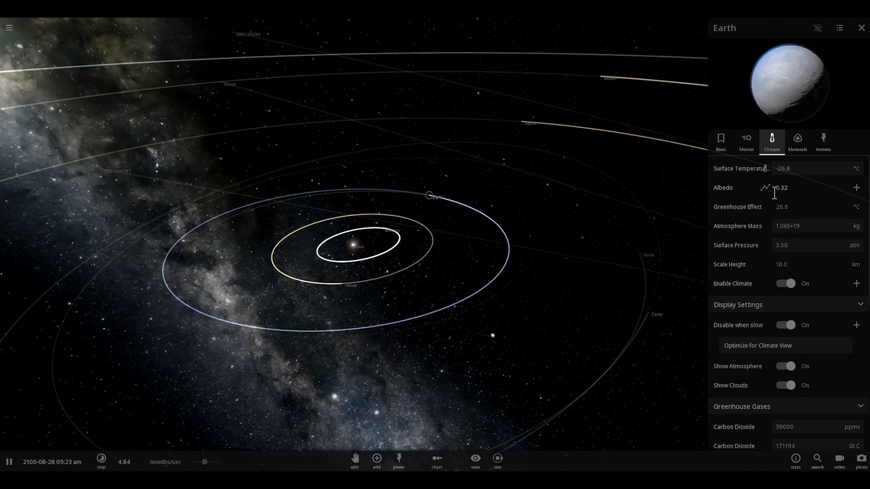
Step: Set Earth's heat capacity of air to 2000 and check its surface temperature
{"action": "scroll", "coordinate": [788, 246], "scroll_direction": "down", "scroll_amount": 5}
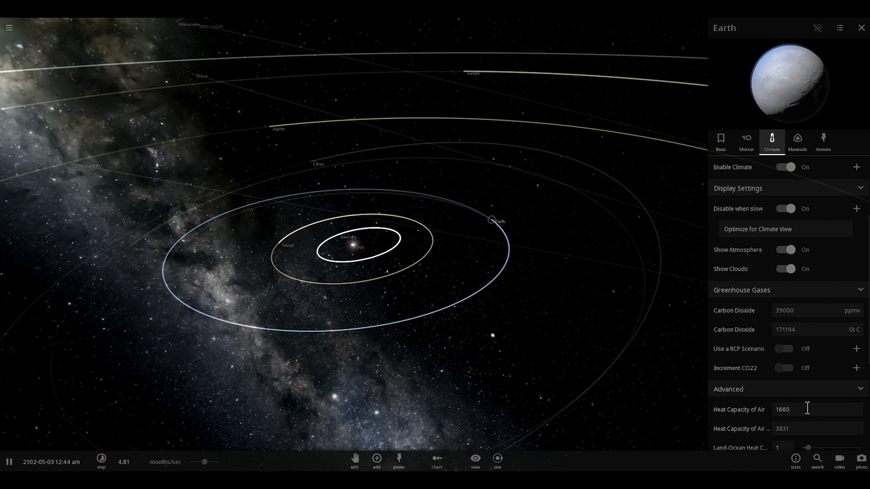
{"action": "left_click", "coordinate": [807, 409]}
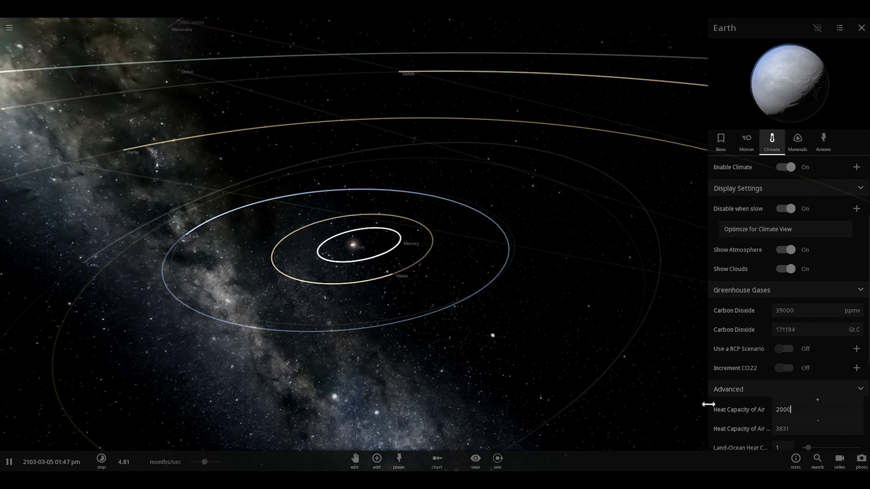
{"action": "key", "text": "Return"}
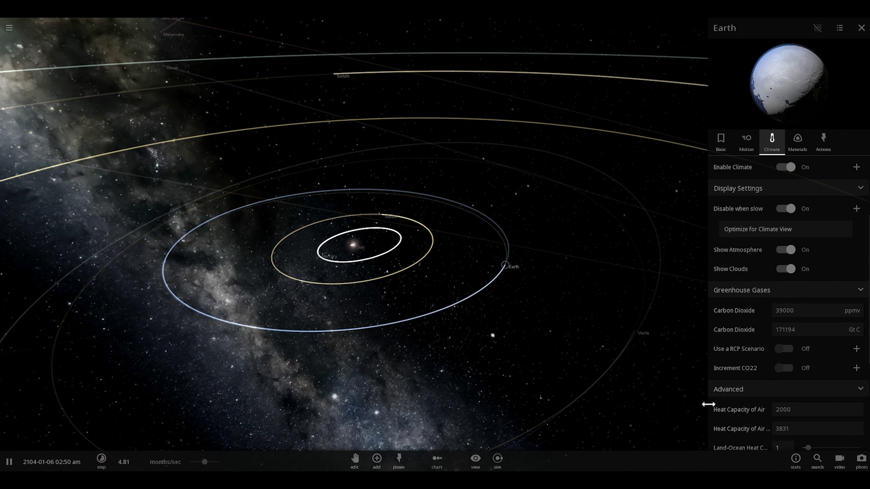
{"action": "scroll", "coordinate": [740, 360], "scroll_direction": "up", "scroll_amount": 4}
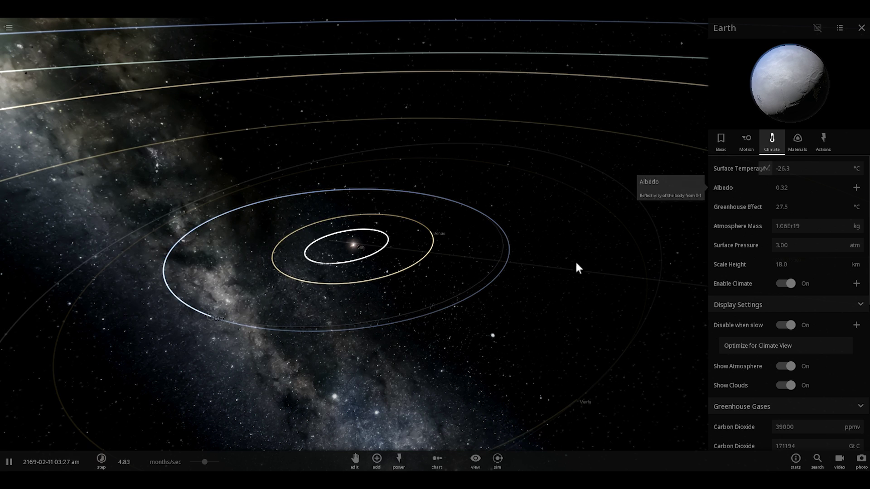
{"action": "scroll", "coordinate": [500, 298], "scroll_direction": "up", "scroll_amount": 5}
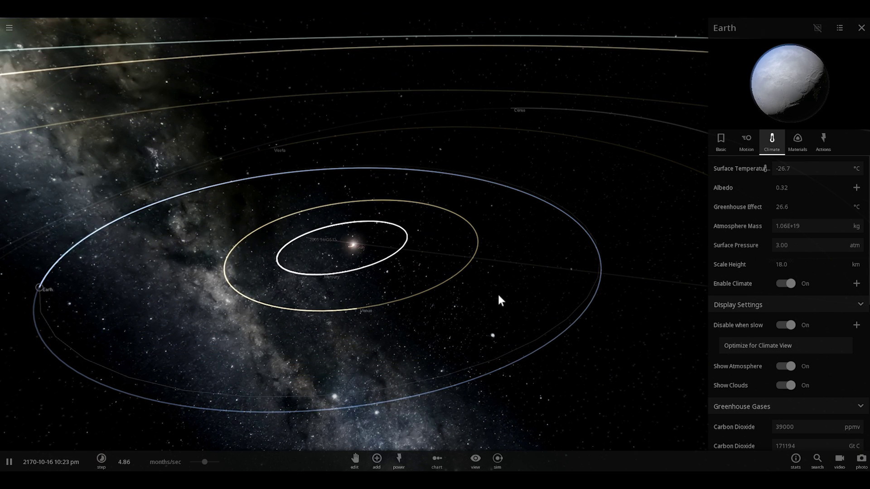
Step: Turn on Increment CO2 for Earth and set its carbon dioxide to 100000 ppmv
{"action": "left_click_drag", "start_coordinate": [499, 301], "coordinate": [533, 267]}
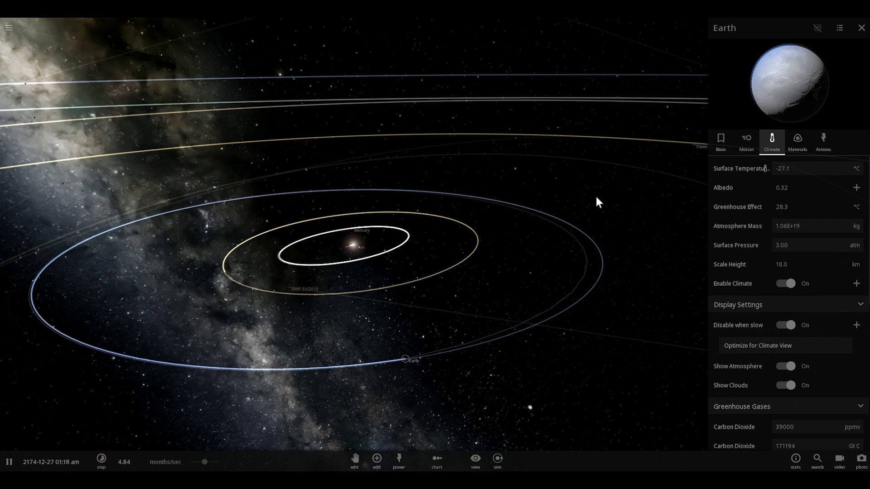
{"action": "mouse_move", "coordinate": [744, 205]}
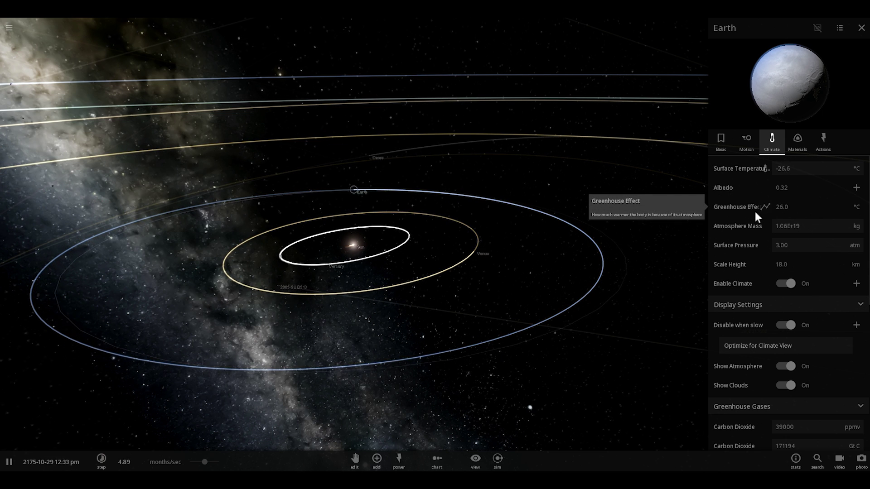
{"action": "scroll", "coordinate": [789, 349], "scroll_direction": "down", "scroll_amount": 3}
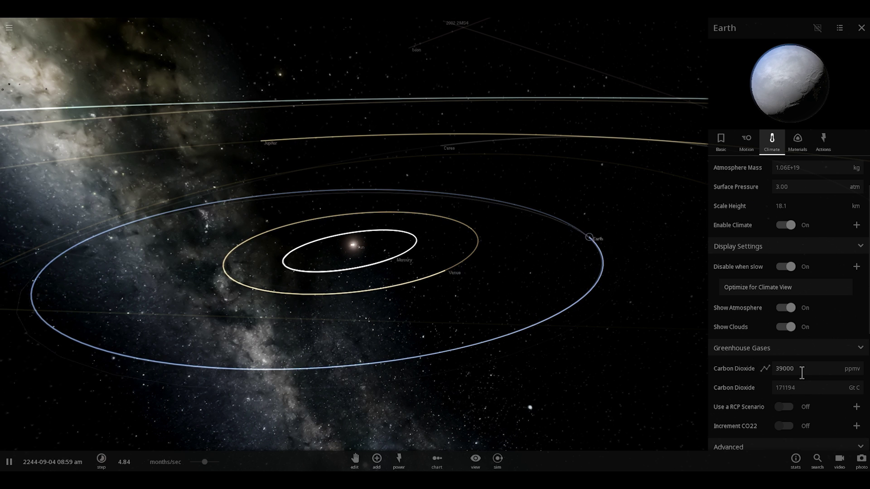
{"action": "left_click", "coordinate": [786, 425]}
{"action": "left_click", "coordinate": [797, 368]}
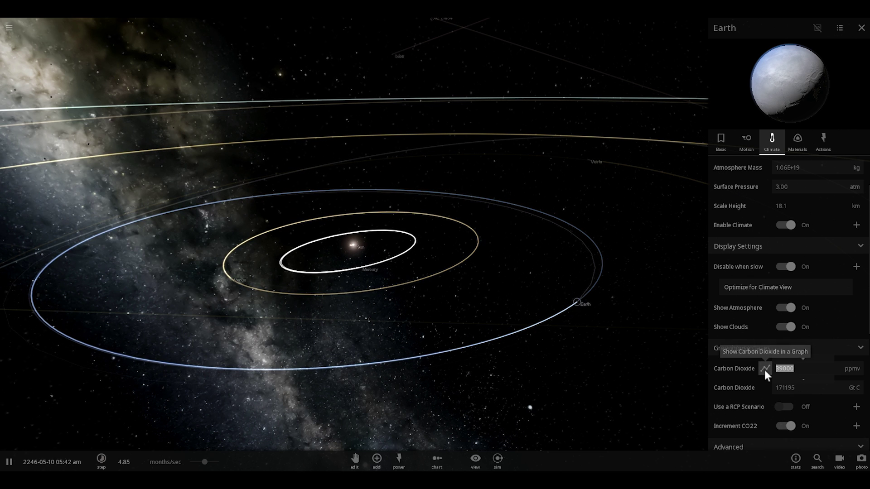
{"action": "type", "text": "100"}
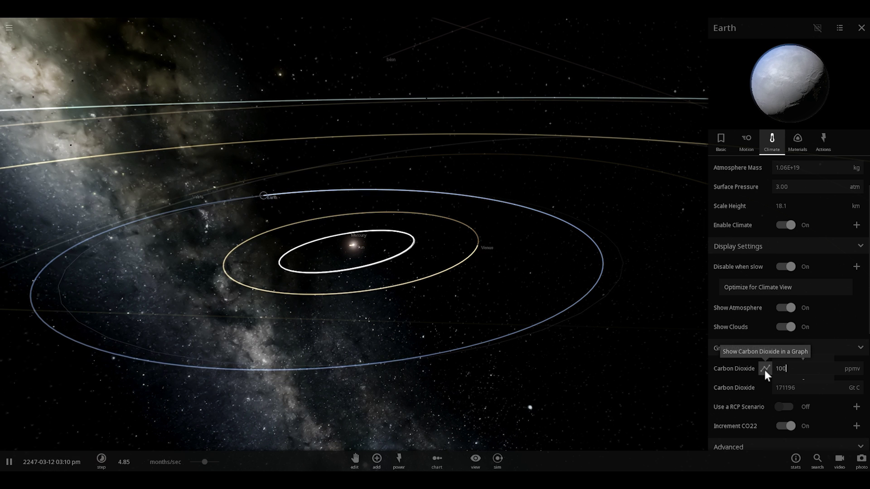
{"action": "type", "text": "000"}
{"action": "key", "text": "Return"}
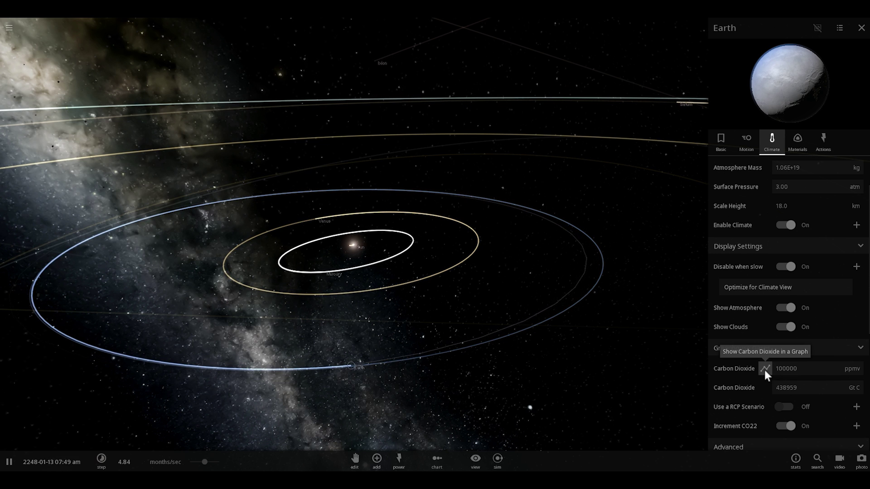
{"action": "scroll", "coordinate": [764, 368], "scroll_direction": "up", "scroll_amount": 2}
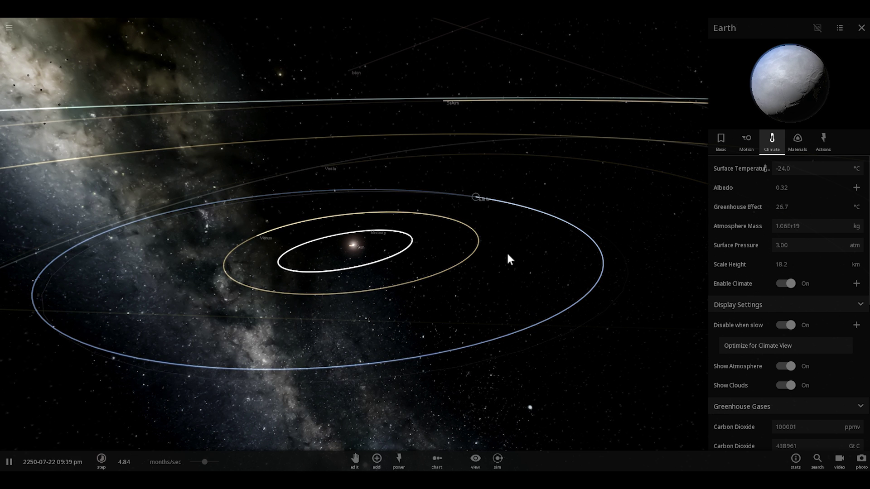
Step: Set Earth's carbon dioxide to 300000 ppmv and check its surface temperature
{"action": "scroll", "coordinate": [798, 335], "scroll_direction": "down", "scroll_amount": 2}
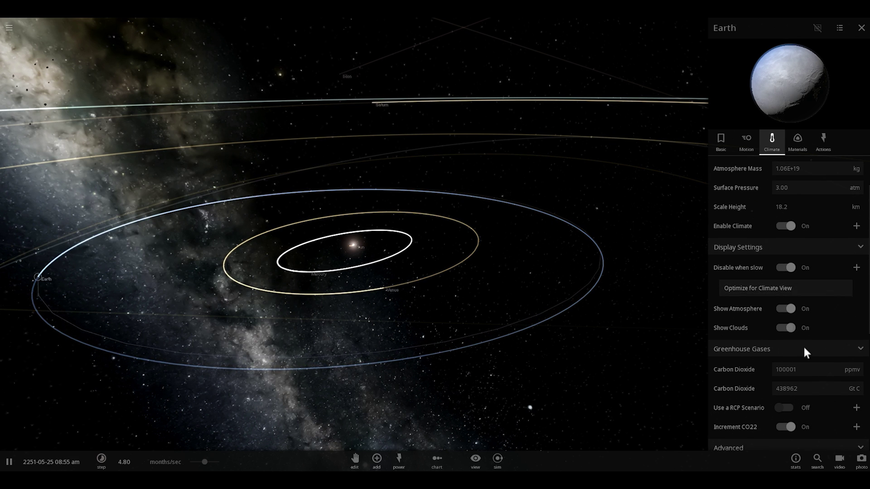
{"action": "left_click", "coordinate": [803, 368]}
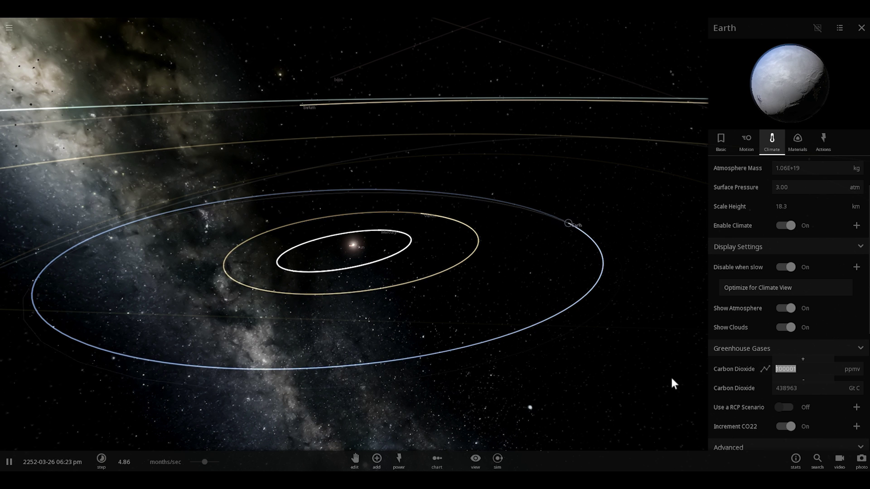
{"action": "type", "text": "3000"}
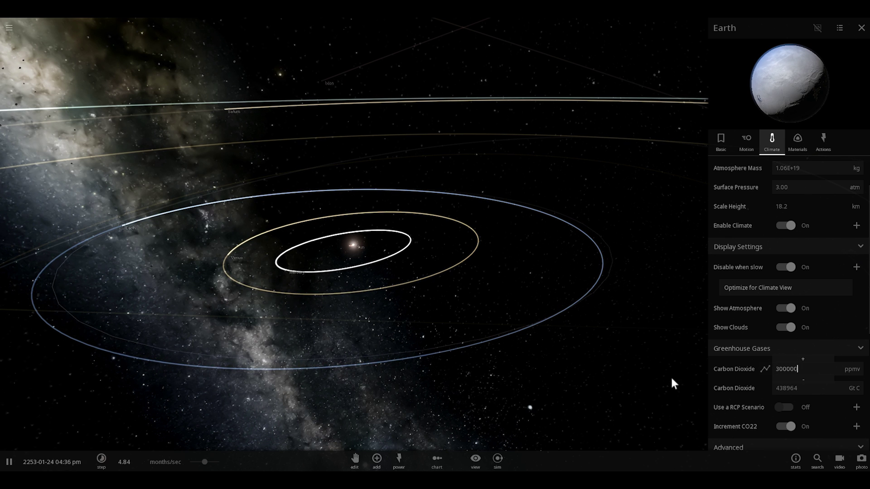
{"action": "key", "text": "Return"}
{"action": "scroll", "coordinate": [782, 344], "scroll_direction": "up", "scroll_amount": 1}
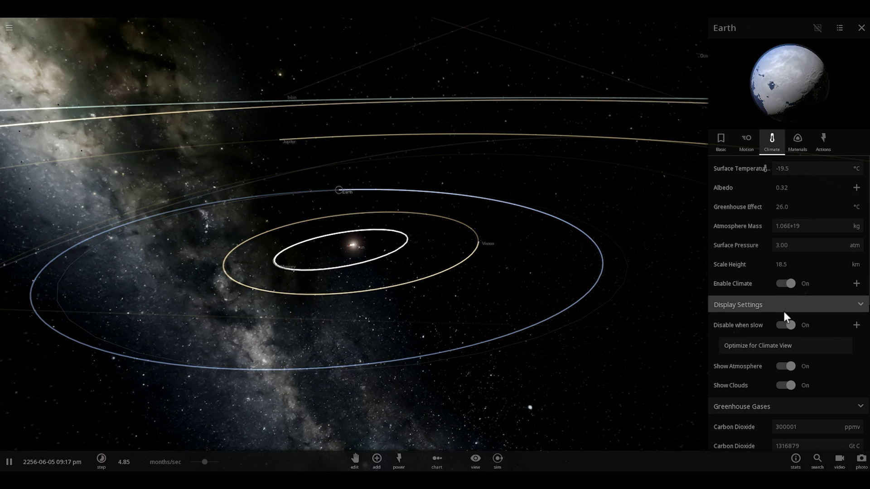
Step: Raise Earth's carbon dioxide to 500000 ppmv and review its general climate values
{"action": "scroll", "coordinate": [793, 344], "scroll_direction": "down", "scroll_amount": 1}
{"action": "double_click", "coordinate": [805, 362]}
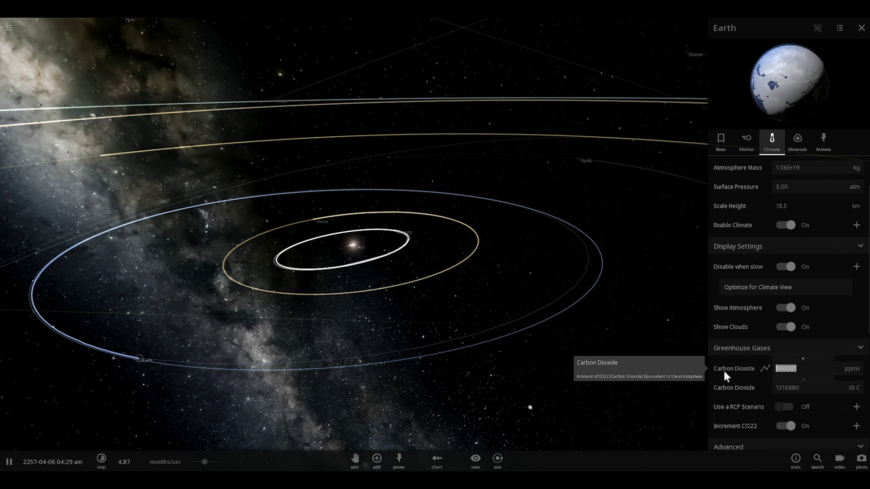
{"action": "type", "text": "500"}
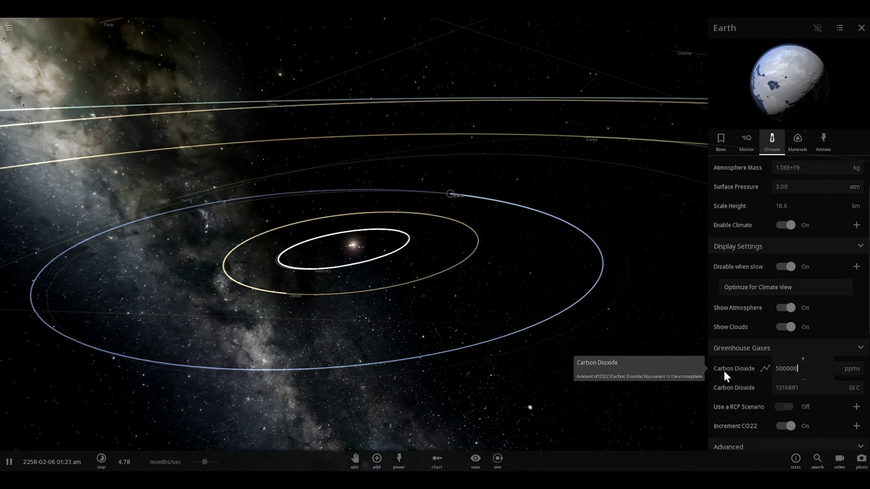
{"action": "type", "text": "000"}
{"action": "key", "text": "Return"}
{"action": "scroll", "coordinate": [762, 359], "scroll_direction": "up", "scroll_amount": 1}
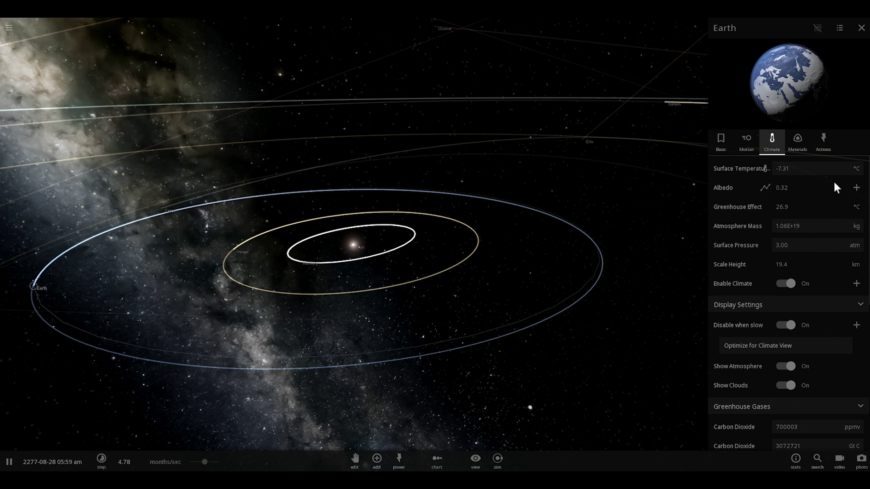
Step: Set Earth's carbon dioxide to 1000000 ppmv
{"action": "left_click", "coordinate": [856, 188]}
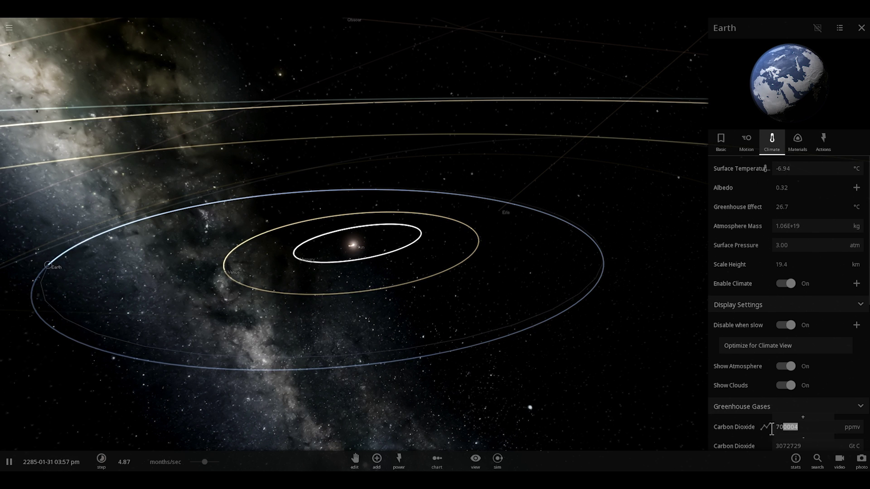
{"action": "type", "text": "100"}
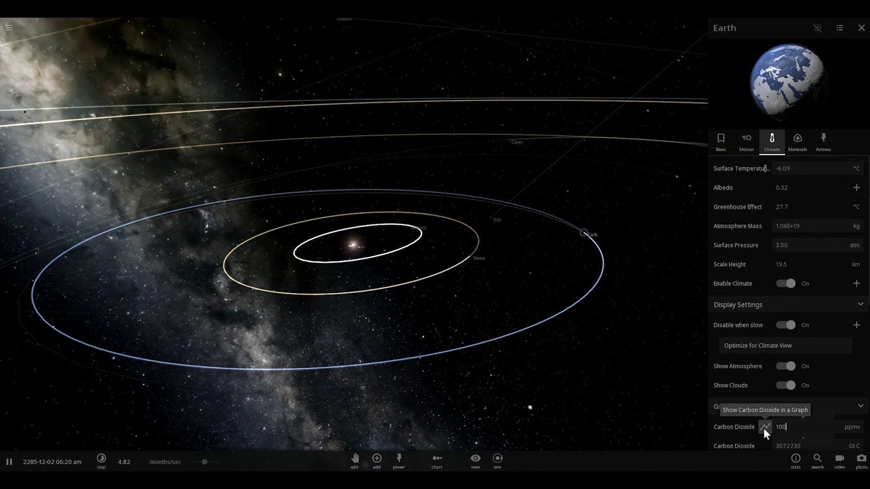
{"action": "type", "text": "0000"}
{"action": "key", "text": "Return"}
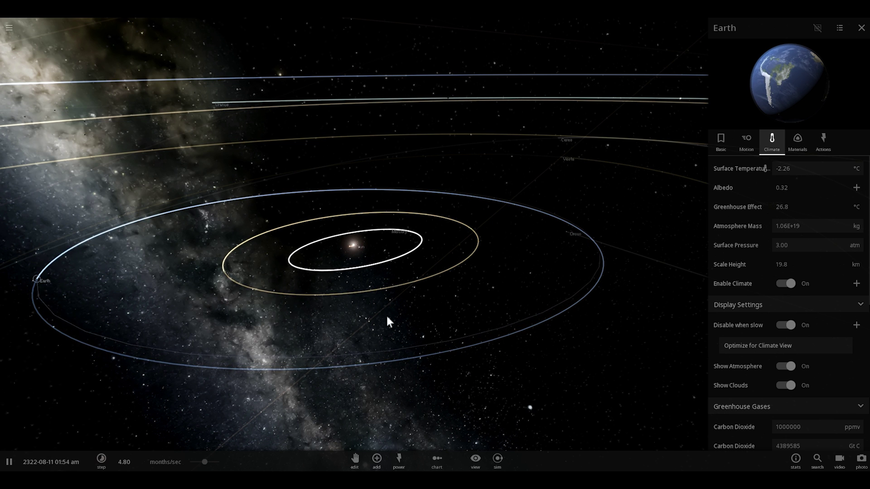
Step: Slow the simulation to about 1.9 hours/sec and focus the view on Earth
{"action": "left_click_drag", "start_coordinate": [188, 460], "coordinate": [187, 459]}
{"action": "double_click", "coordinate": [600, 268]}
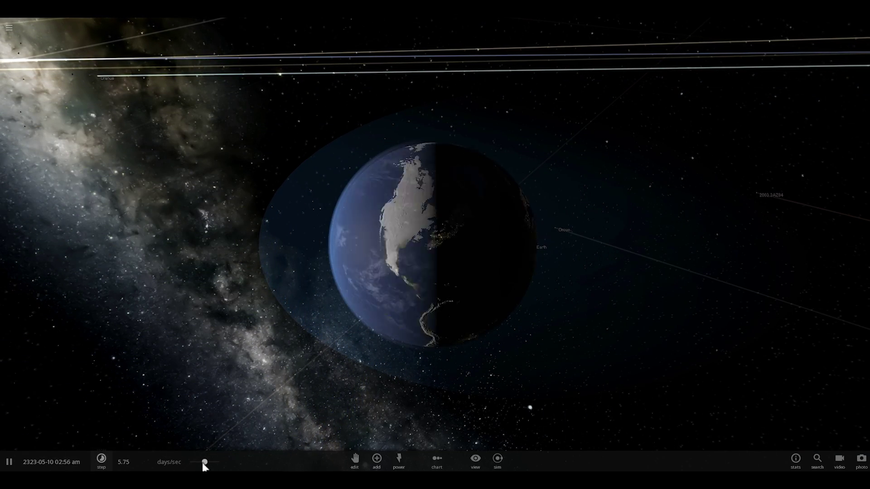
{"action": "left_click_drag", "start_coordinate": [202, 467], "coordinate": [186, 463]}
{"action": "right_click_drag", "start_coordinate": [376, 310], "coordinate": [437, 284]}
{"action": "scroll", "coordinate": [437, 283], "scroll_direction": "up", "scroll_amount": 3}
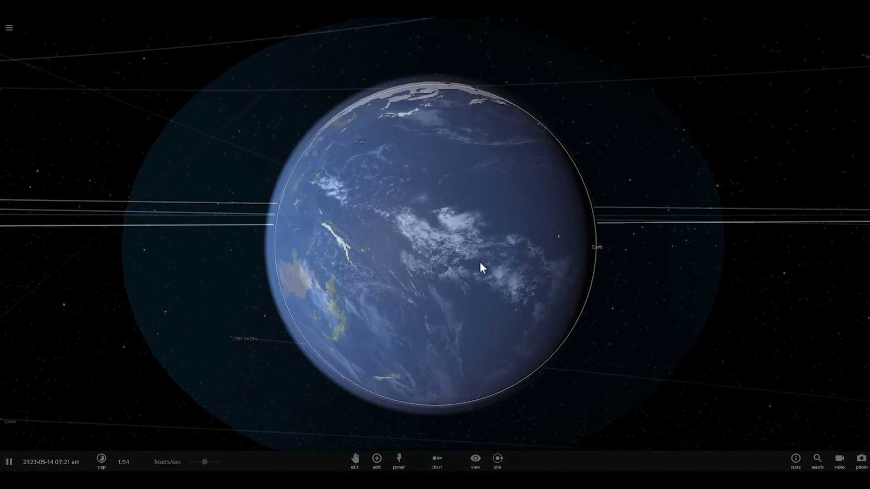
Step: Examine Earth's surface, clouds and polar ice from several sides with the simulation slowed to 1.18 hours/sec
{"action": "mouse_move", "coordinate": [481, 263]}
{"action": "right_mouse_down"}
{"action": "mouse_move", "coordinate": [513, 271]}
{"action": "mouse_move", "coordinate": [482, 279]}
{"action": "right_mouse_up"}
{"action": "scroll", "coordinate": [482, 280], "scroll_direction": "up", "scroll_amount": 4}
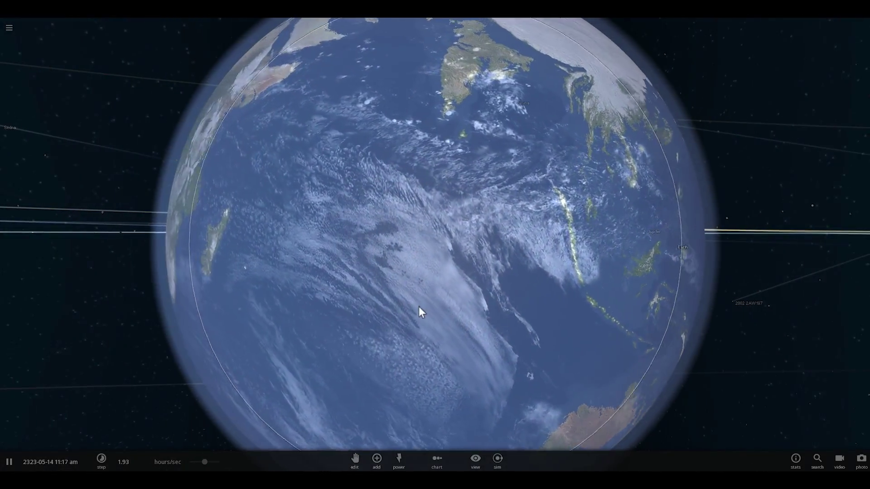
{"action": "scroll", "coordinate": [407, 307], "scroll_direction": "down", "scroll_amount": 4}
{"action": "left_click_drag", "start_coordinate": [205, 462], "coordinate": [196, 462]}
{"action": "right_click_drag", "start_coordinate": [268, 339], "coordinate": [422, 348]}
{"action": "left_click_drag", "start_coordinate": [422, 349], "coordinate": [362, 114]}
{"action": "left_click_drag", "start_coordinate": [480, 200], "coordinate": [413, 206]}
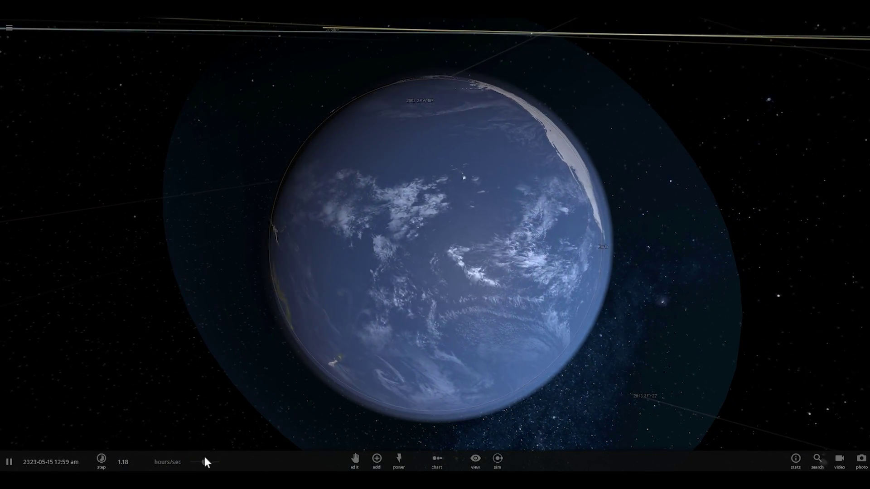
{"action": "left_click_drag", "start_coordinate": [282, 354], "coordinate": [382, 338]}
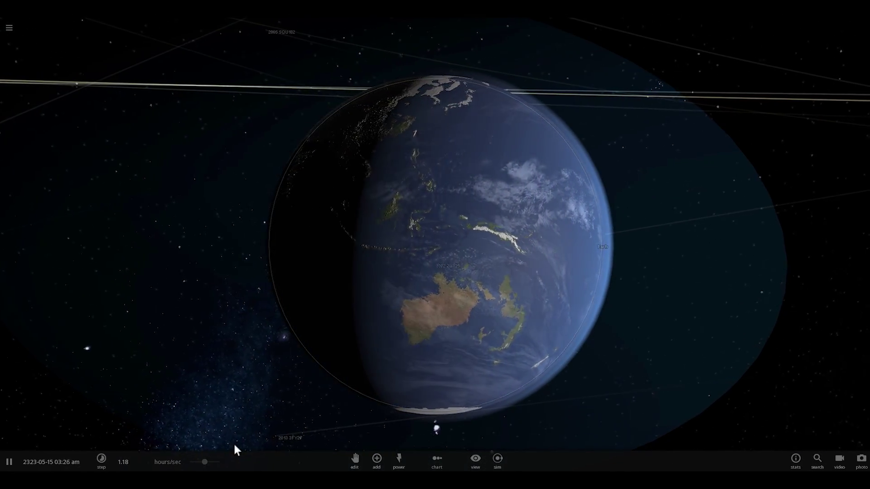
Step: Speed the simulation up to about 2.7 hours/sec and inspect Earth's oceans and continents up close
{"action": "left_click_drag", "start_coordinate": [206, 463], "coordinate": [223, 461]}
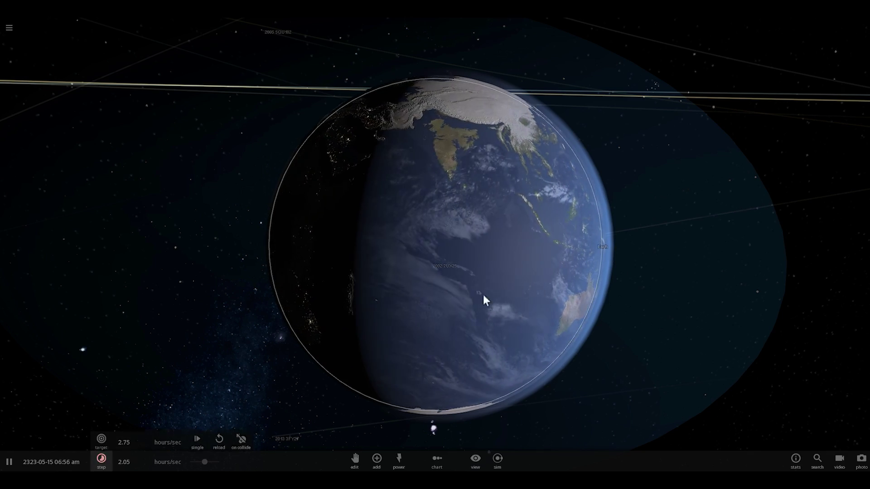
{"action": "left_click_drag", "start_coordinate": [479, 292], "coordinate": [402, 240]}
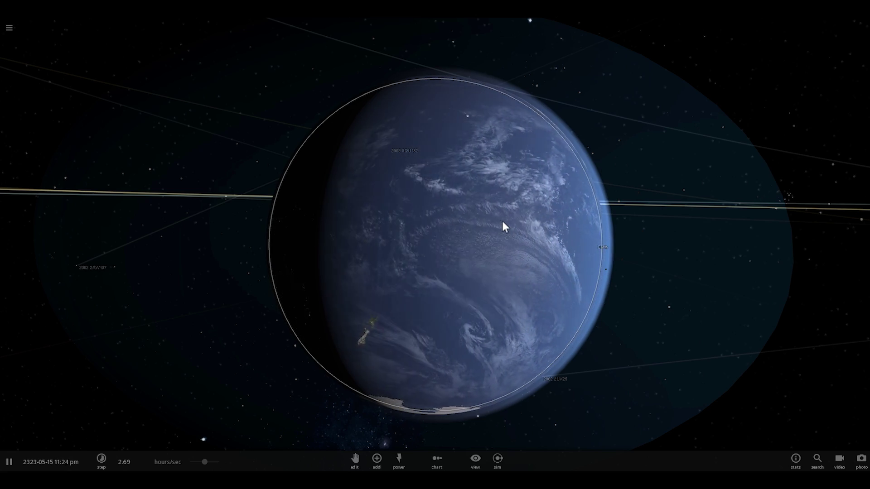
{"action": "scroll", "coordinate": [502, 221], "scroll_direction": "up", "scroll_amount": 3}
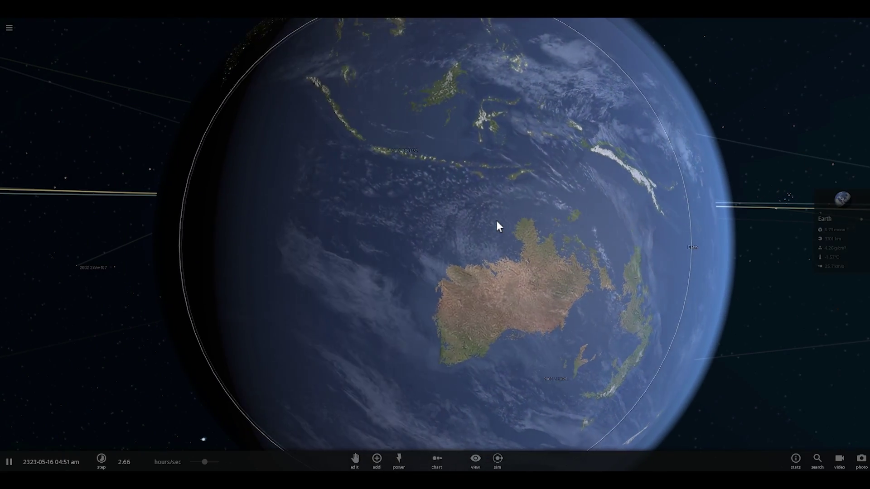
Step: Open Earth's properties and check its surface temperature, greenhouse effect and carbon dioxide settings
{"action": "key", "text": "space"}
{"action": "left_click", "coordinate": [838, 201]}
{"action": "key", "text": "space"}
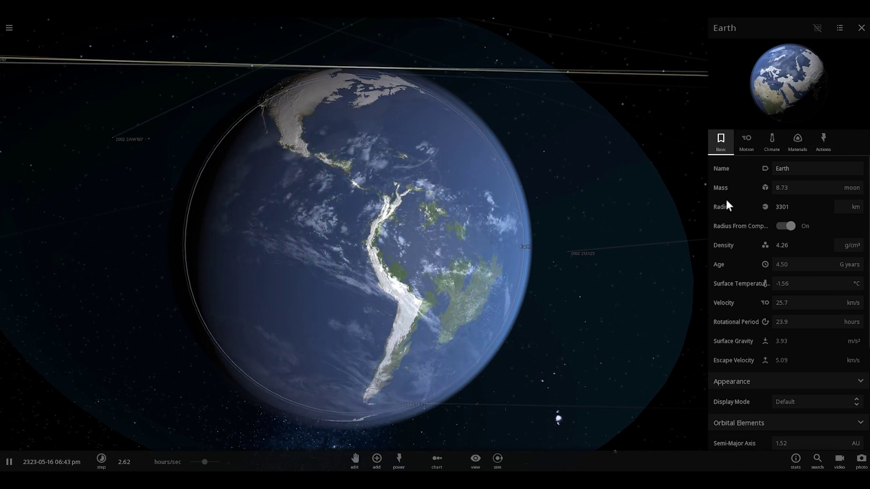
{"action": "left_click", "coordinate": [771, 139]}
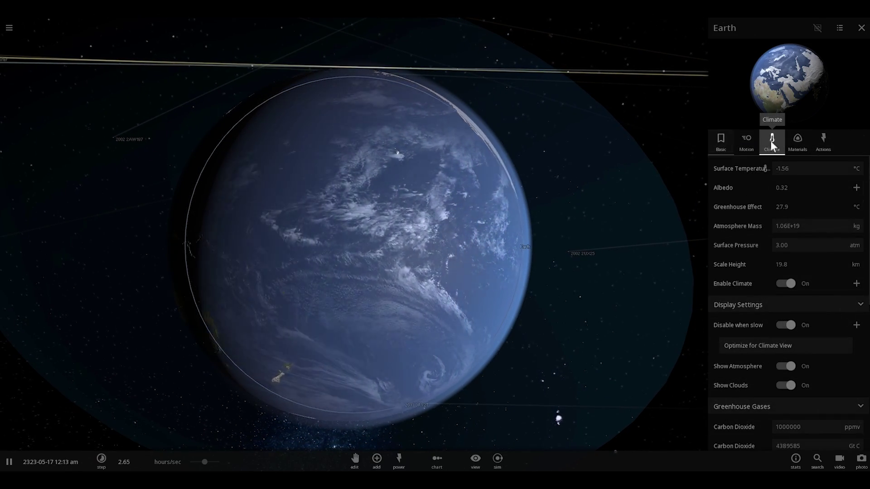
{"action": "scroll", "coordinate": [802, 326], "scroll_direction": "down", "scroll_amount": 3}
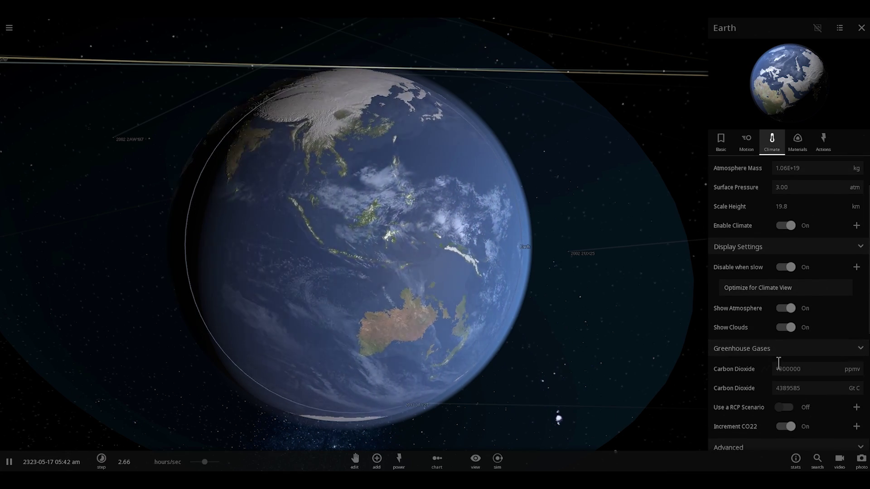
{"action": "scroll", "coordinate": [798, 363], "scroll_direction": "up", "scroll_amount": 3}
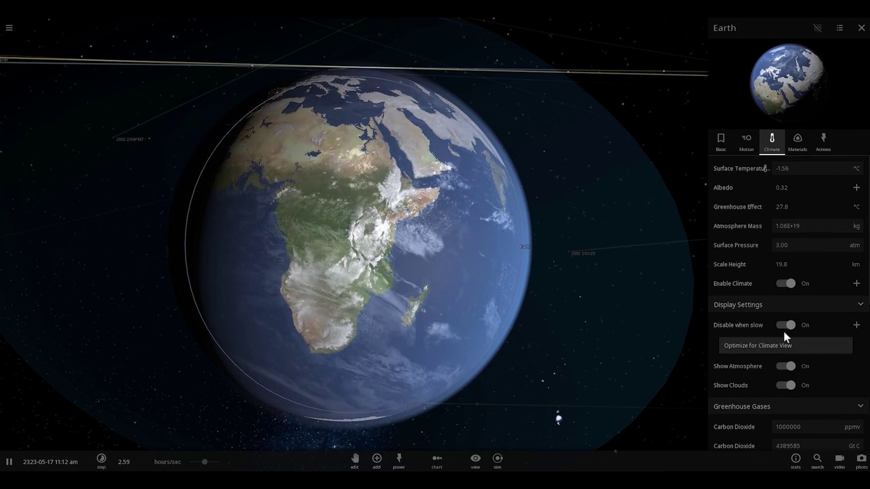
{"action": "scroll", "coordinate": [770, 340], "scroll_direction": "down", "scroll_amount": 3}
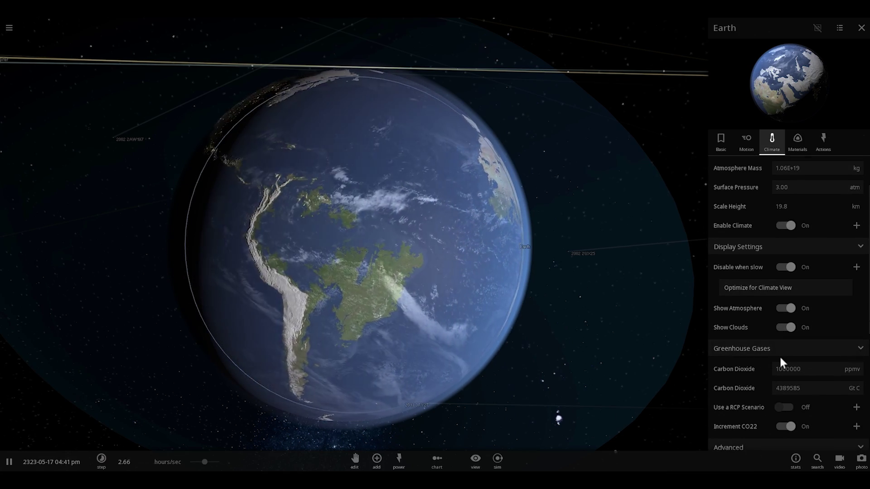
{"action": "scroll", "coordinate": [781, 361], "scroll_direction": "up", "scroll_amount": 3}
{"action": "scroll", "coordinate": [779, 355], "scroll_direction": "up", "scroll_amount": 1}
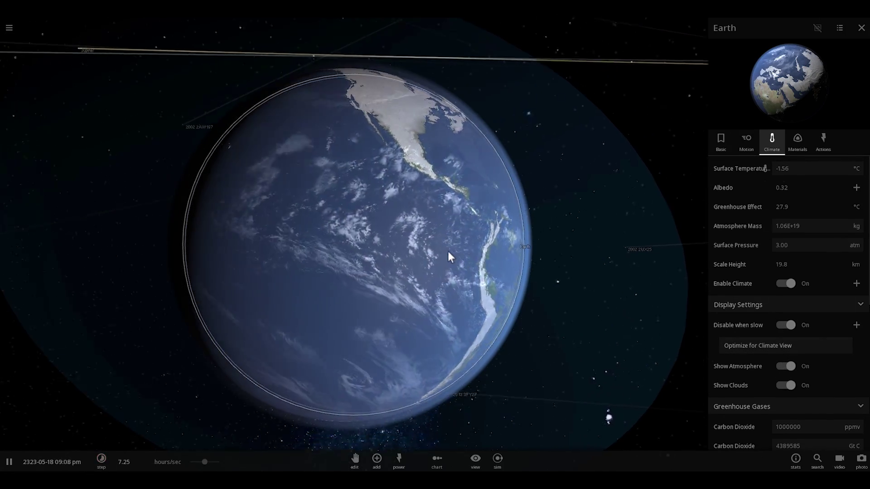
Step: Inspect Earth's continents up close at about 2 hours/sec, and raise the simulation speed to about 8.4 hours/sec
{"action": "scroll", "coordinate": [439, 251], "scroll_direction": "up", "scroll_amount": 5}
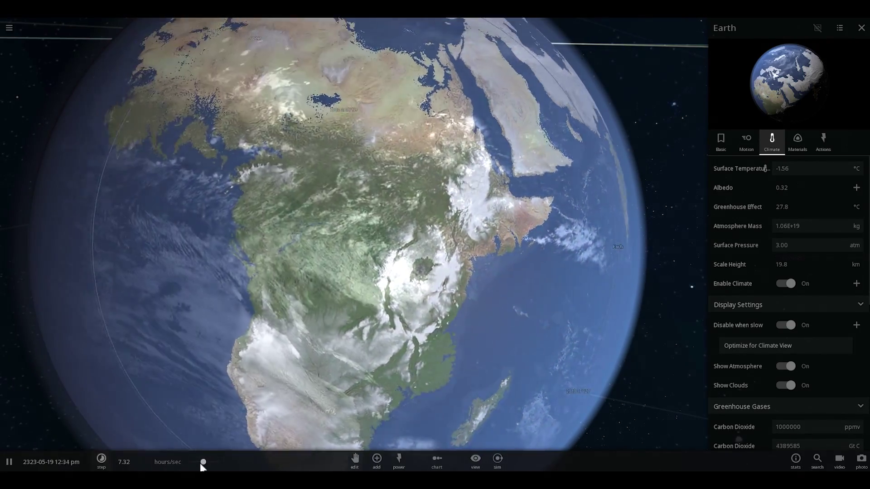
{"action": "left_click_drag", "start_coordinate": [203, 462], "coordinate": [191, 461]}
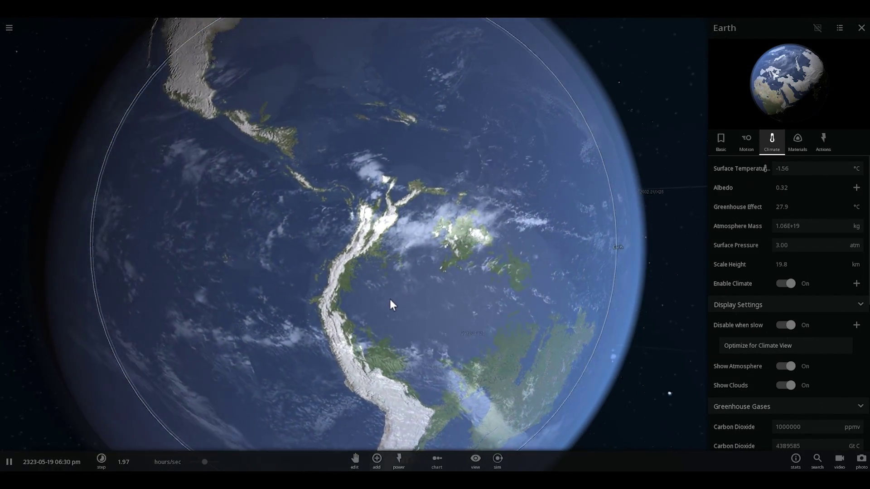
{"action": "scroll", "coordinate": [389, 299], "scroll_direction": "down", "scroll_amount": 5}
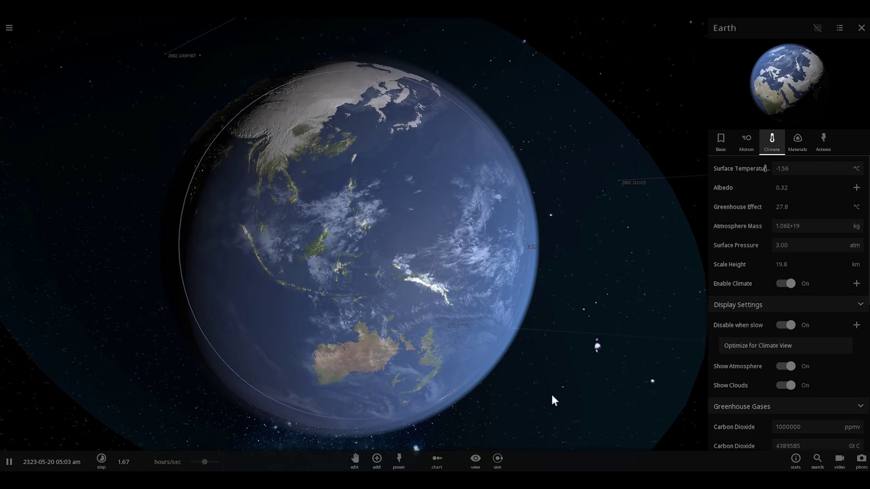
{"action": "left_click_drag", "start_coordinate": [207, 466], "coordinate": [219, 463]}
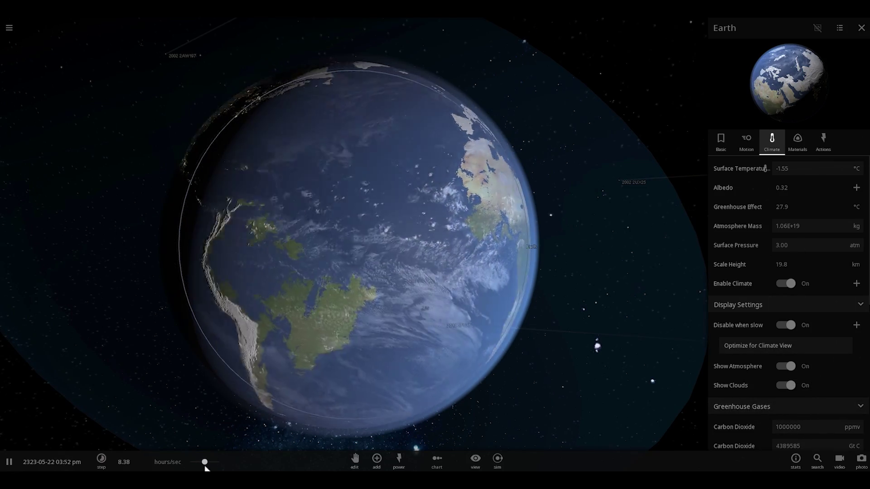
Step: Slow the simulation to about 47 mins/sec and inspect Earth's continents, oceans and clouds from several sides
{"action": "left_click_drag", "start_coordinate": [205, 464], "coordinate": [209, 463]}
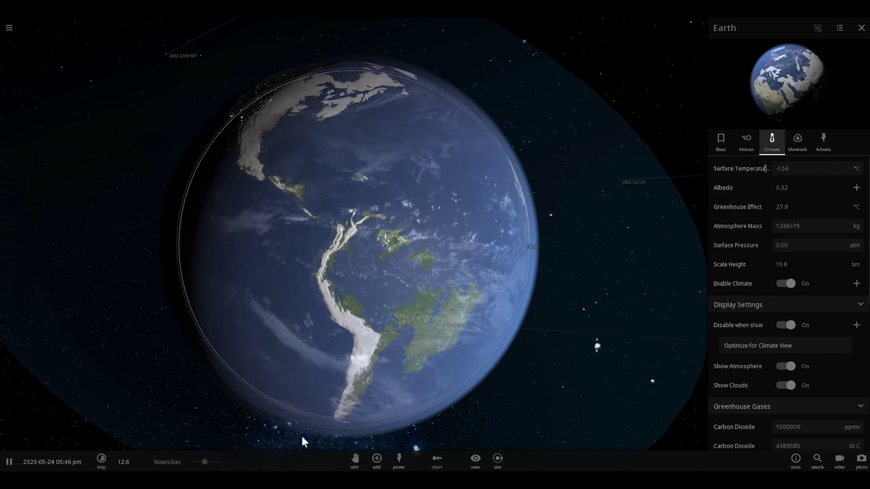
{"action": "mouse_move", "coordinate": [206, 465]}
{"action": "left_mouse_down"}
{"action": "mouse_move", "coordinate": [197, 467]}
{"action": "mouse_move", "coordinate": [220, 459]}
{"action": "mouse_move", "coordinate": [169, 463]}
{"action": "mouse_move", "coordinate": [195, 465]}
{"action": "left_mouse_up"}
{"action": "scroll", "coordinate": [268, 349], "scroll_direction": "up", "scroll_amount": 4}
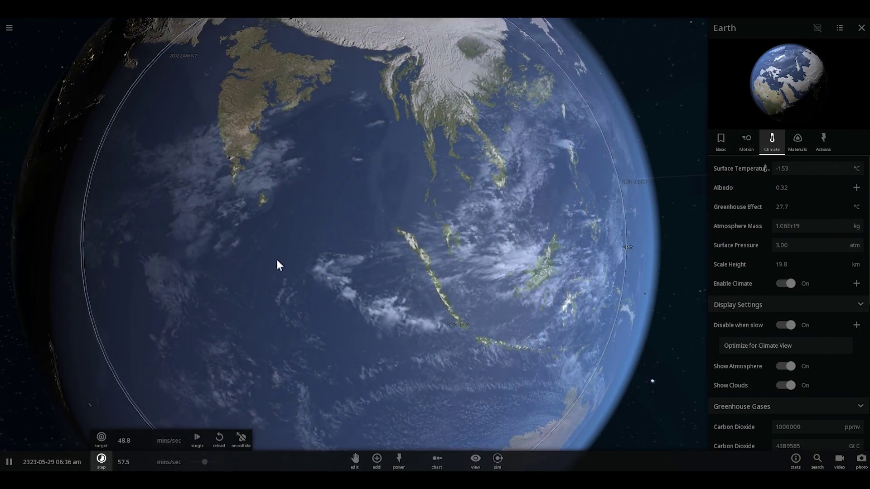
{"action": "scroll", "coordinate": [333, 259], "scroll_direction": "down", "scroll_amount": 5}
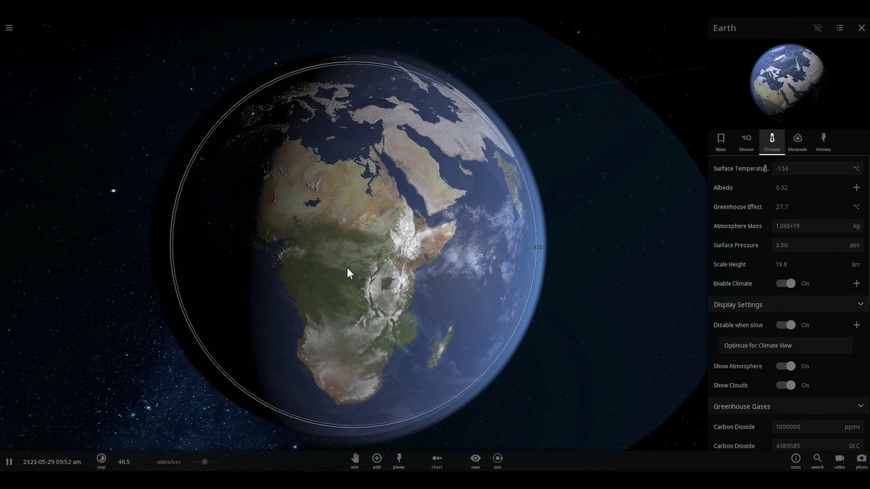
{"action": "right_click_drag", "start_coordinate": [529, 239], "coordinate": [434, 257]}
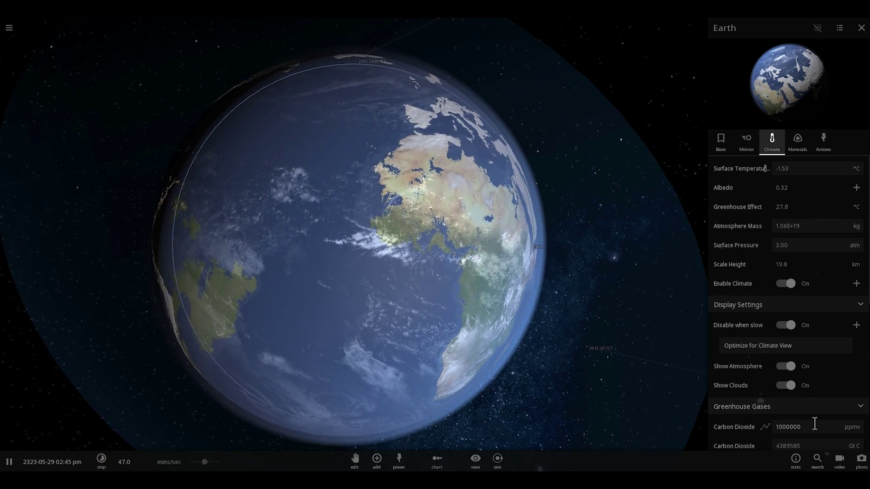
Step: Set Earth's atmospheric carbon dioxide to 407 ppmv
{"action": "left_click", "coordinate": [814, 424]}
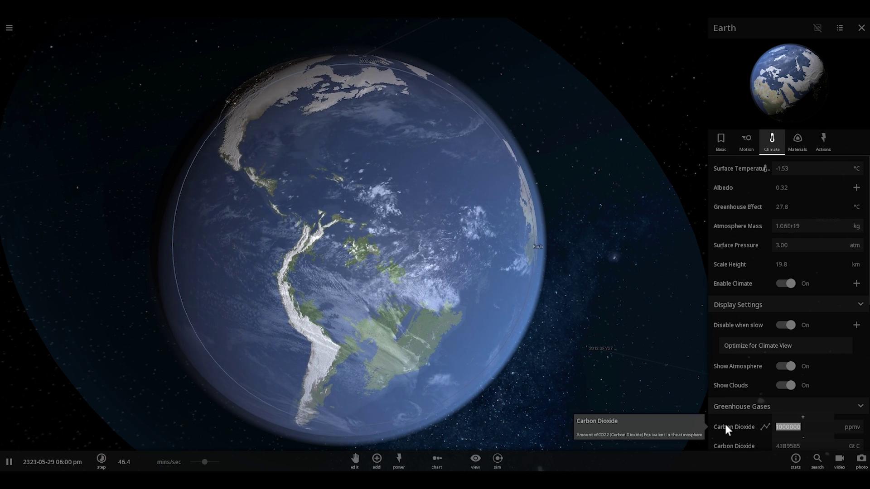
{"action": "type", "text": "407"}
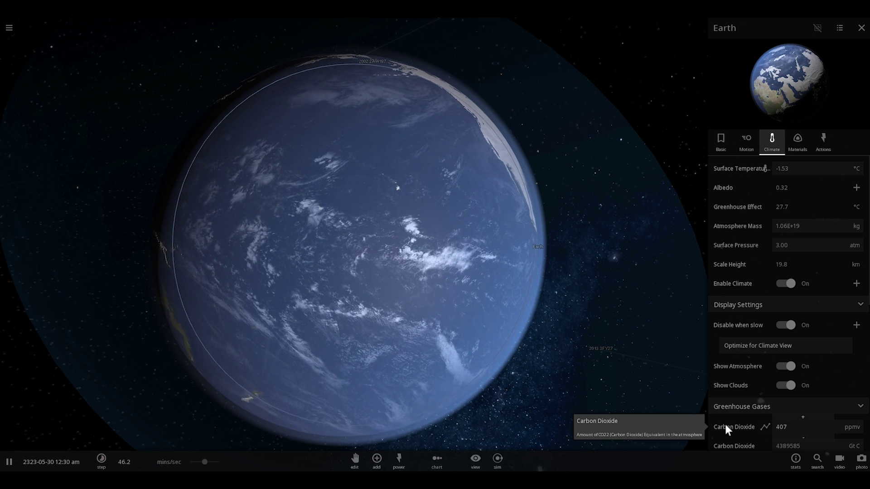
{"action": "key", "text": "Return"}
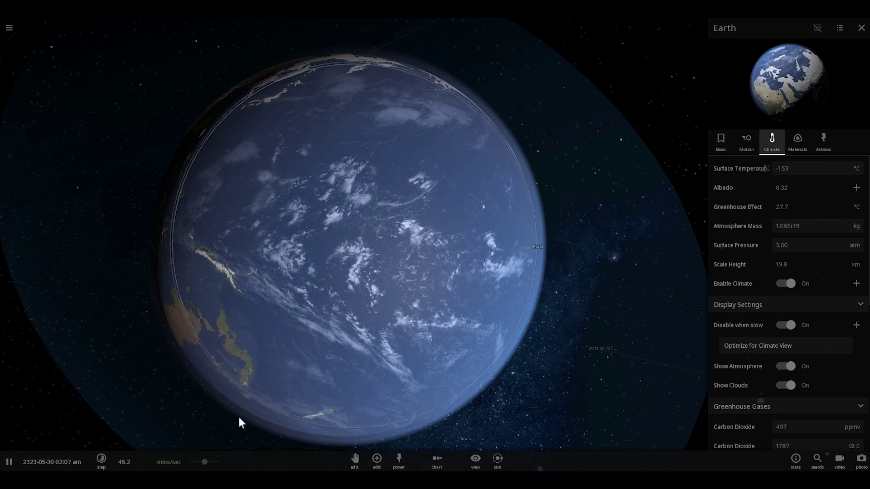
Step: Raise the simulation speed to about 2.2 days/sec and display a graph of Earth's surface temperature
{"action": "left_click_drag", "start_coordinate": [214, 461], "coordinate": [225, 469]}
{"action": "scroll", "coordinate": [283, 311], "scroll_direction": "down", "scroll_amount": 10}
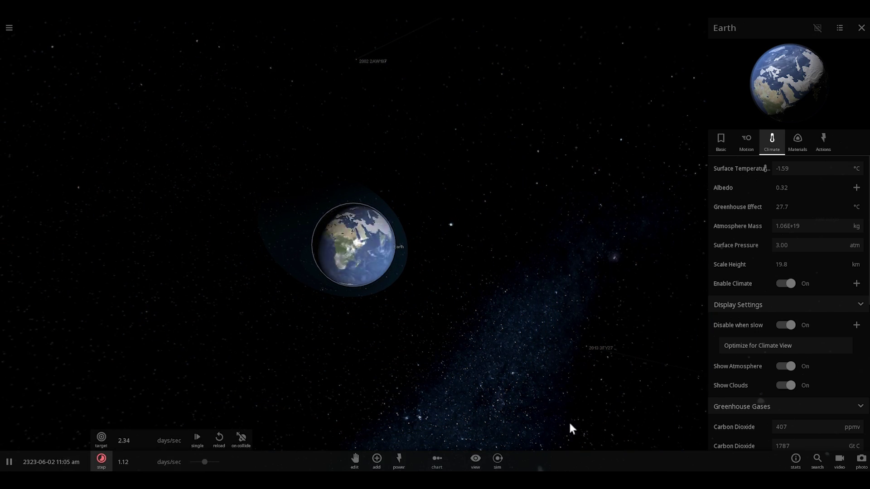
{"action": "scroll", "coordinate": [780, 410], "scroll_direction": "down", "scroll_amount": 3}
{"action": "scroll", "coordinate": [766, 390], "scroll_direction": "up", "scroll_amount": 3}
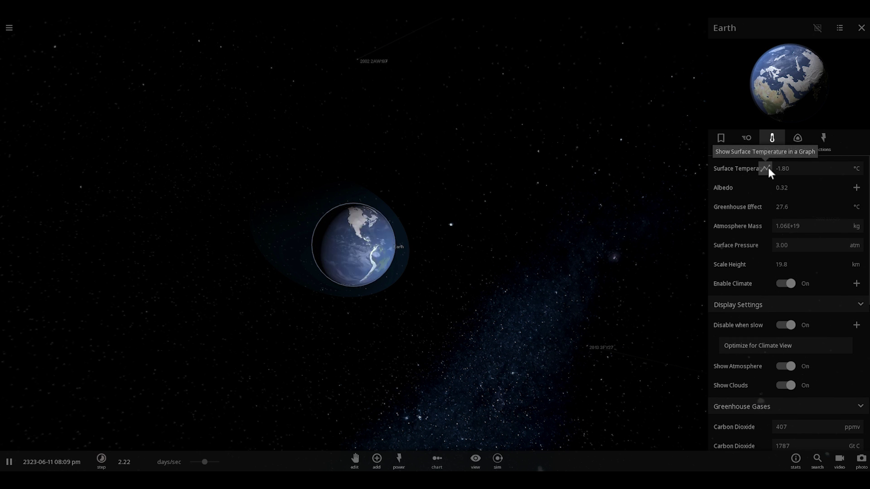
{"action": "left_click", "coordinate": [769, 169]}
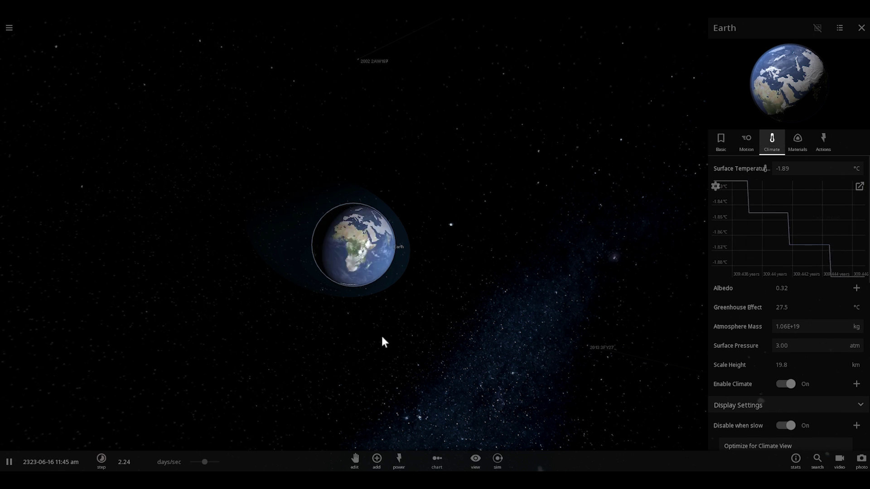
Step: Speed the simulation up to about 3 months/sec and follow Earth's surface temperature from a wider view
{"action": "scroll", "coordinate": [342, 354], "scroll_direction": "up", "scroll_amount": 3}
{"action": "scroll", "coordinate": [343, 353], "scroll_direction": "down", "scroll_amount": 5}
{"action": "left_click_drag", "start_coordinate": [206, 462], "coordinate": [217, 463]}
{"action": "scroll", "coordinate": [275, 380], "scroll_direction": "down", "scroll_amount": 3}
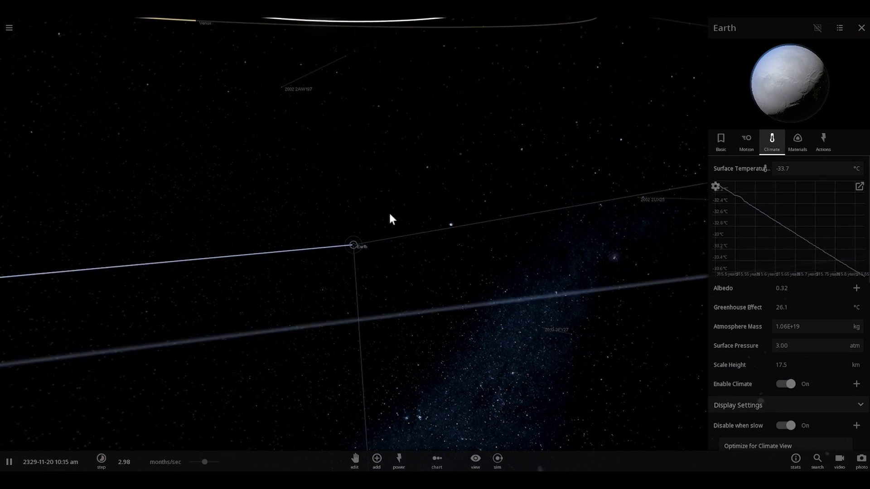
Step: Rename the planet Earth as MARS in its basic properties
{"action": "left_click", "coordinate": [727, 144]}
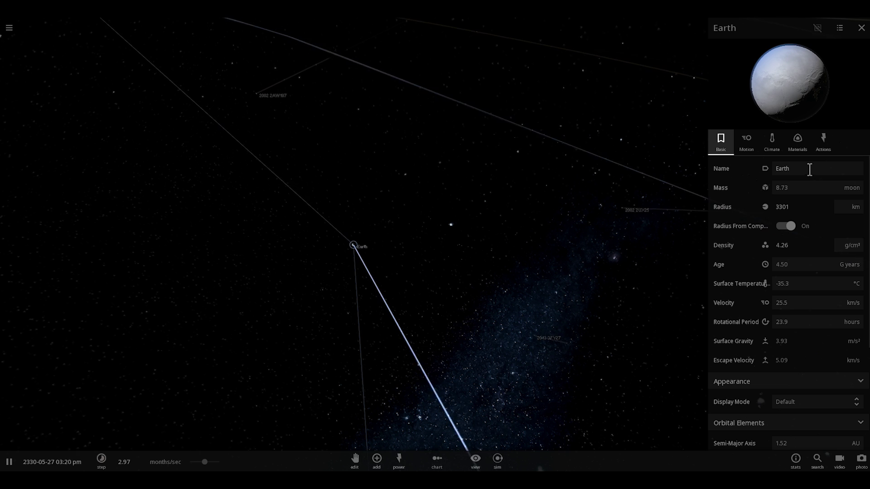
{"action": "type", "text": "MARS"}
{"action": "key", "text": "Return"}
Step: Reopen the planet's climate properties and examine its orbit around the Sun from several angles
{"action": "left_click", "coordinate": [772, 143]}
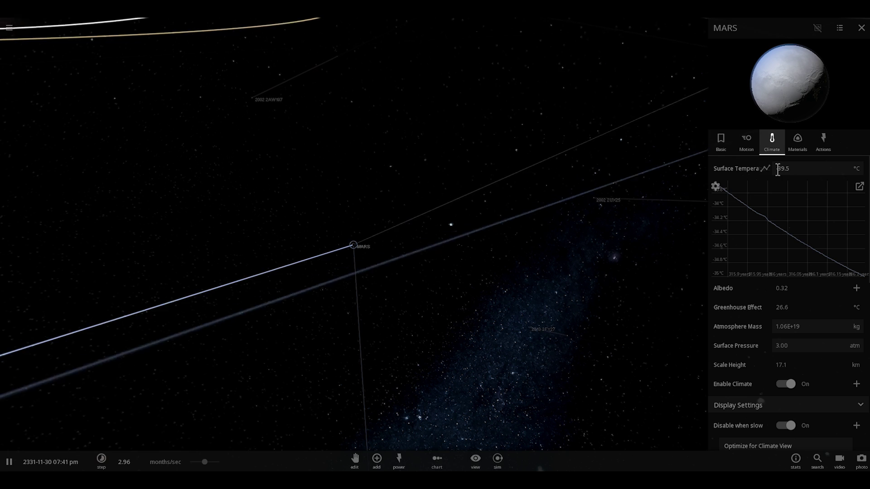
{"action": "scroll", "coordinate": [800, 303], "scroll_direction": "down", "scroll_amount": 3}
{"action": "scroll", "coordinate": [798, 281], "scroll_direction": "up", "scroll_amount": 3}
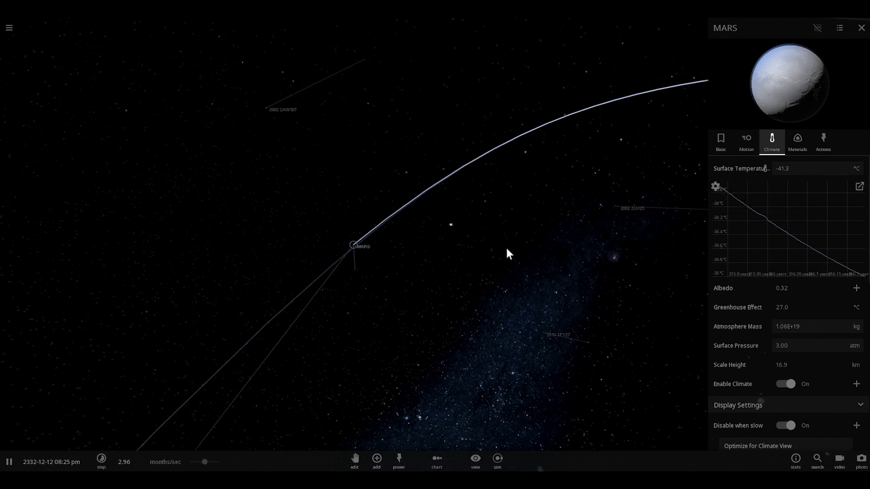
{"action": "scroll", "coordinate": [507, 253], "scroll_direction": "down", "scroll_amount": 8}
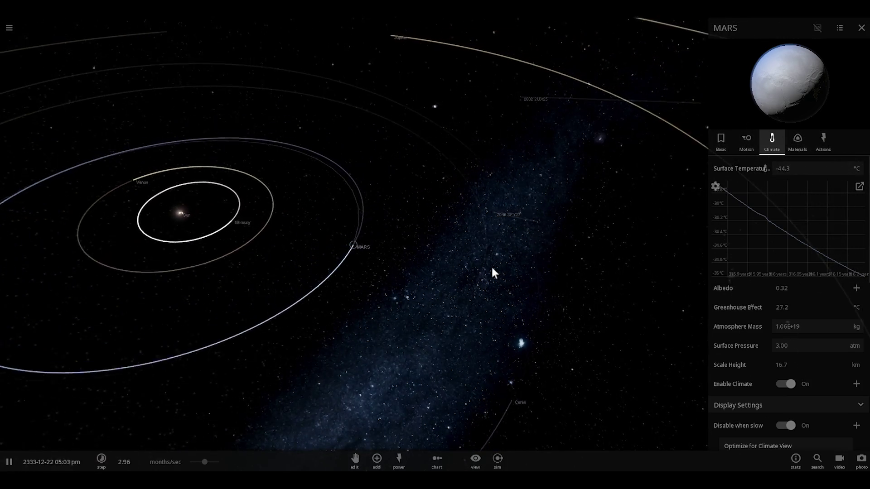
{"action": "left_click_drag", "start_coordinate": [487, 274], "coordinate": [470, 172]}
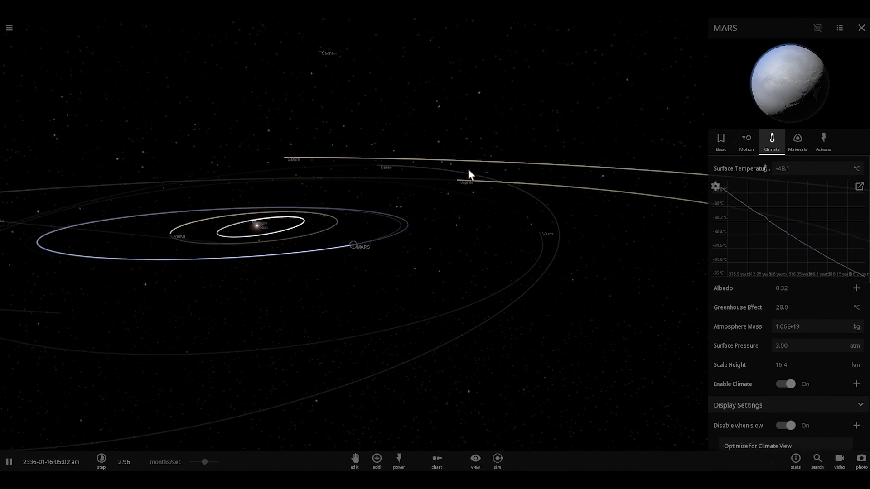
{"action": "left_click_drag", "start_coordinate": [468, 169], "coordinate": [460, 204]}
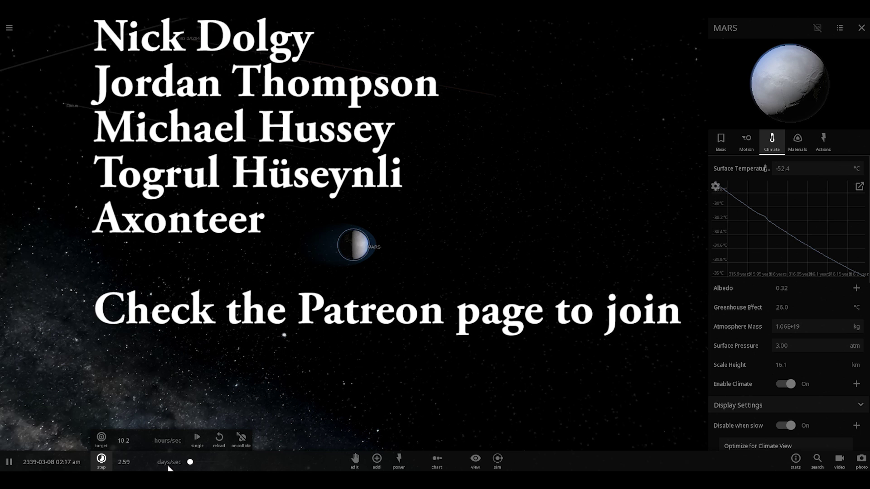
Step: View the frozen planet up close and check its velocity and rotation data in the motion properties
{"action": "scroll", "coordinate": [380, 226], "scroll_direction": "up", "scroll_amount": 5}
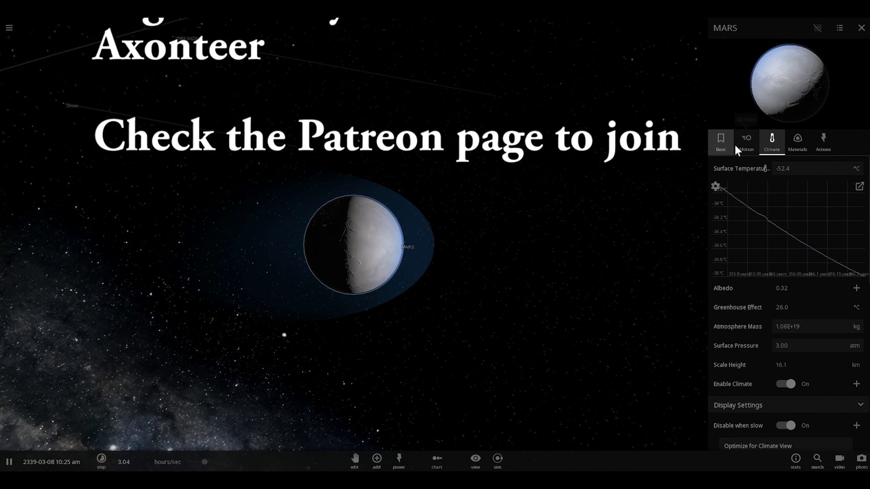
{"action": "left_click", "coordinate": [745, 144]}
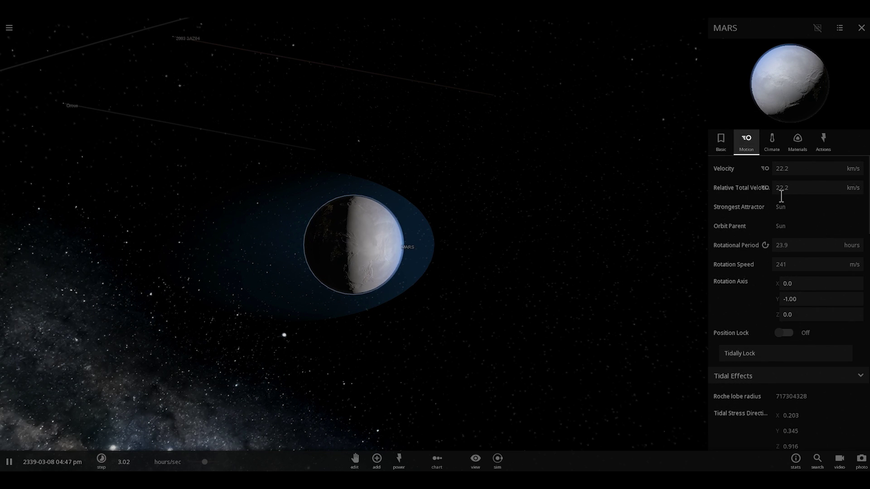
{"action": "scroll", "coordinate": [808, 233], "scroll_direction": "down", "scroll_amount": 4}
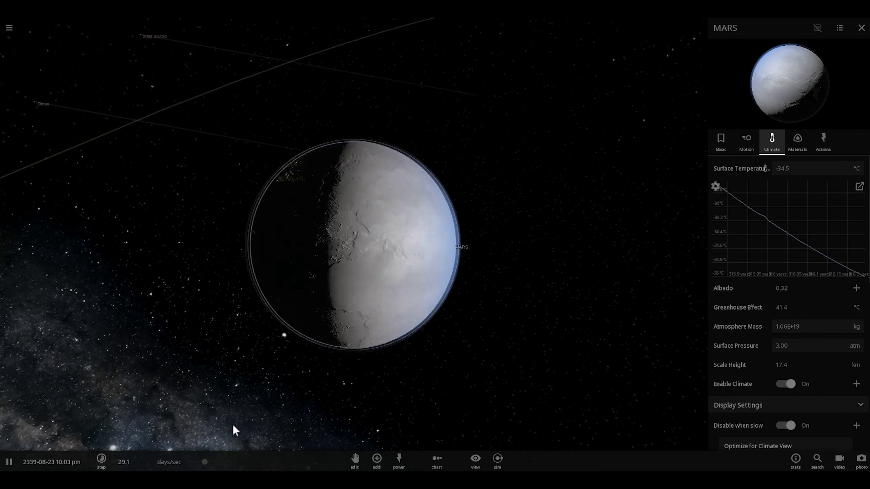
Step: Run the simulation at about 2.8 months/sec, slow it to about 1.5 hours/sec and inspect the planet's continents and oceans
{"action": "left_click_drag", "start_coordinate": [205, 462], "coordinate": [215, 462]}
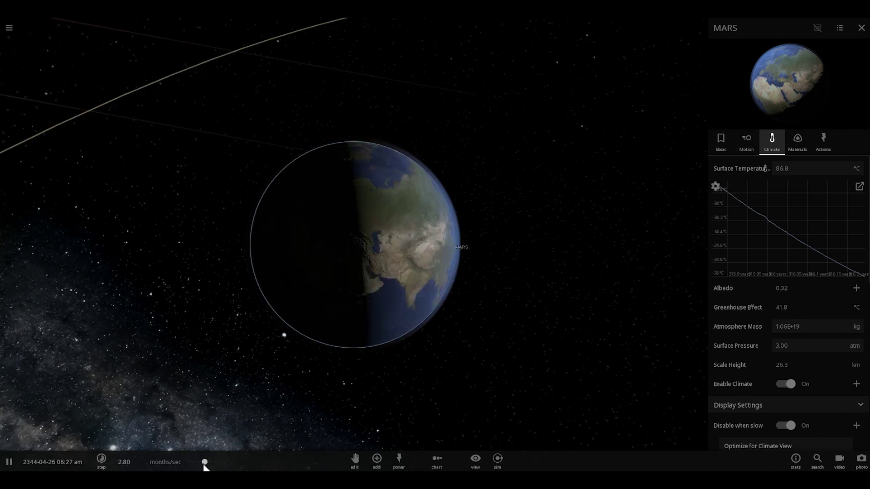
{"action": "left_click_drag", "start_coordinate": [204, 463], "coordinate": [189, 463]}
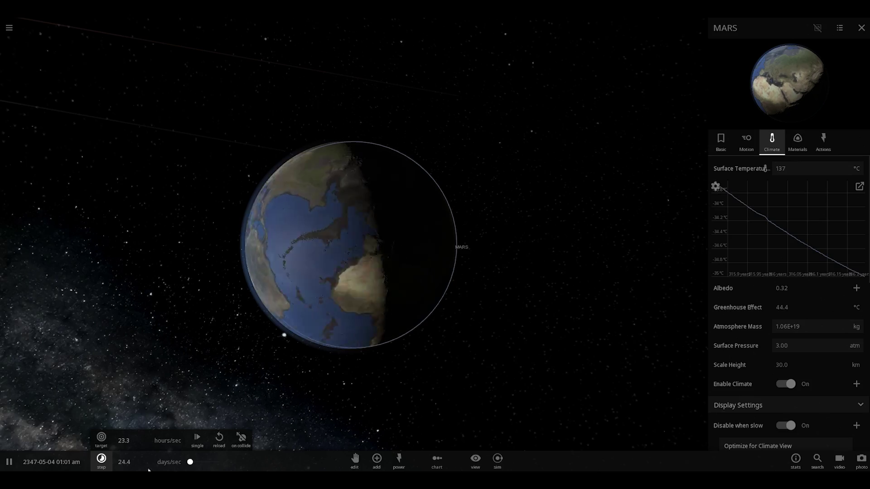
{"action": "scroll", "coordinate": [310, 293], "scroll_direction": "up", "scroll_amount": 5}
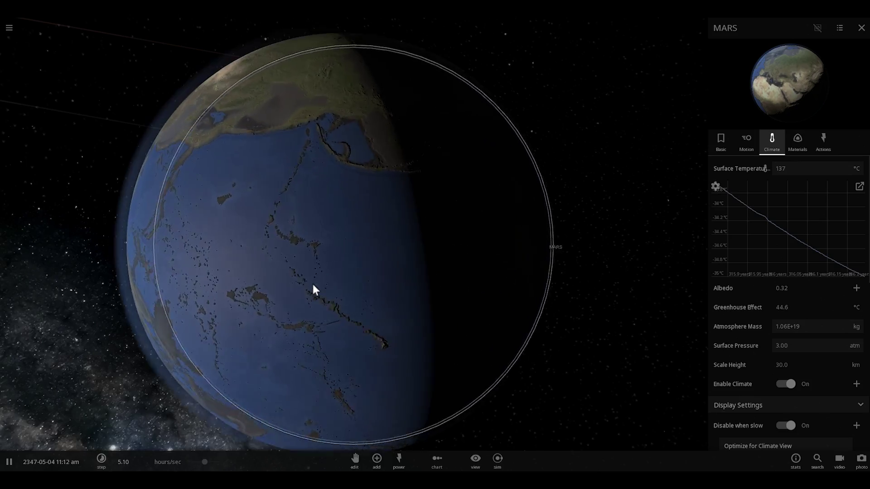
{"action": "left_click_drag", "start_coordinate": [313, 283], "coordinate": [372, 267]}
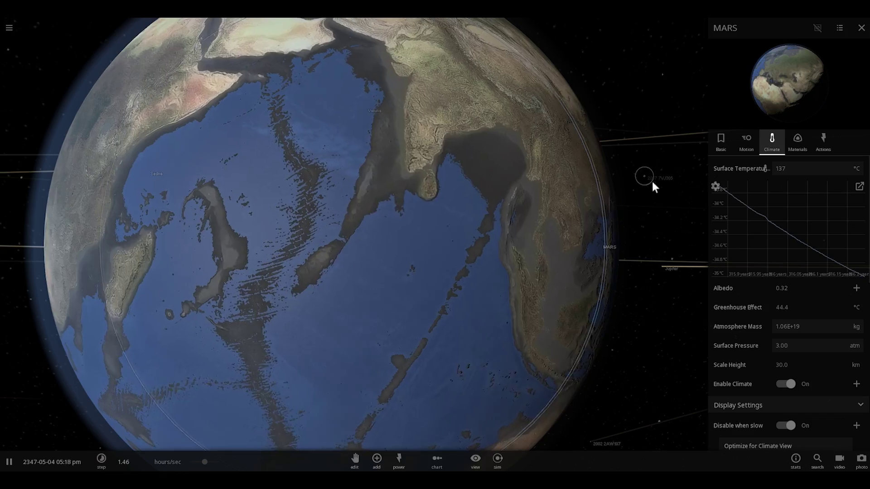
{"action": "scroll", "coordinate": [557, 231], "scroll_direction": "down", "scroll_amount": 4}
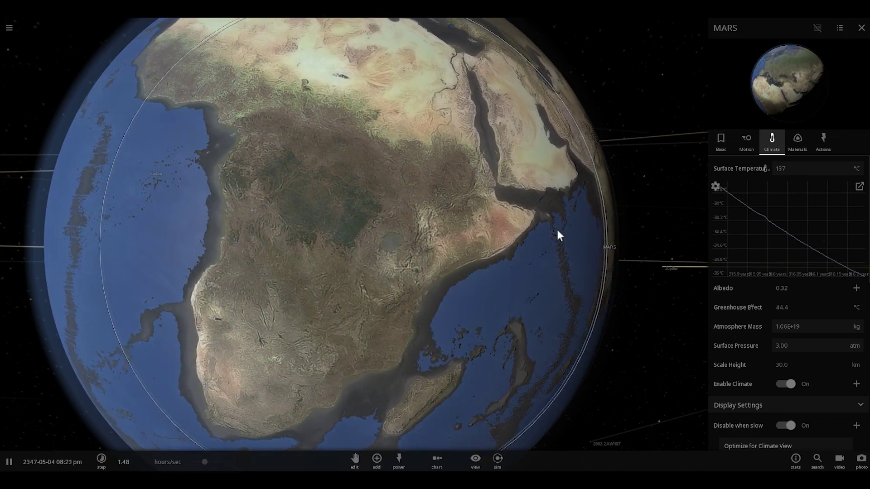